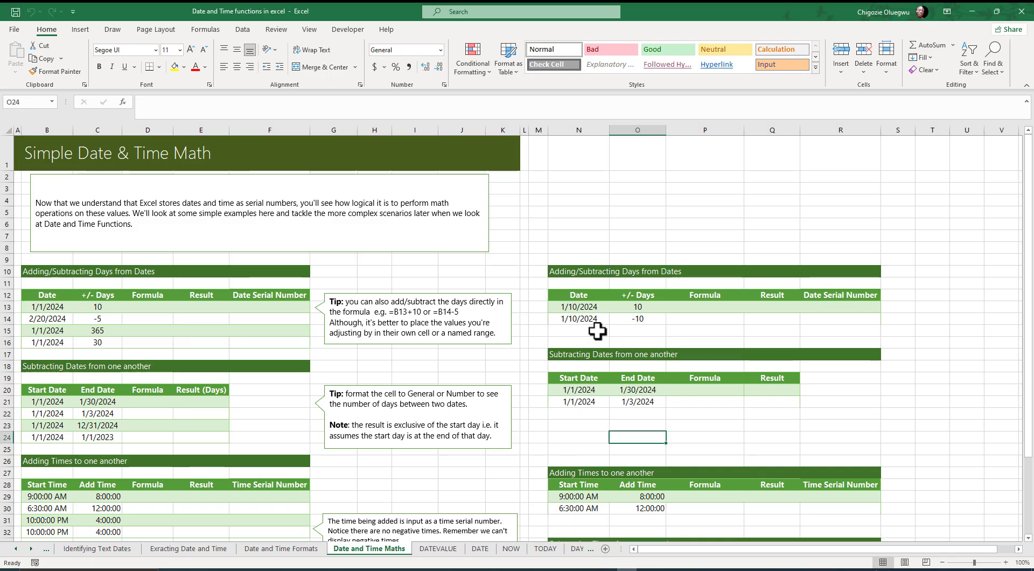
pyautogui.scroll(-6, 118, 398)
pyautogui.scroll(6, 133, 389)
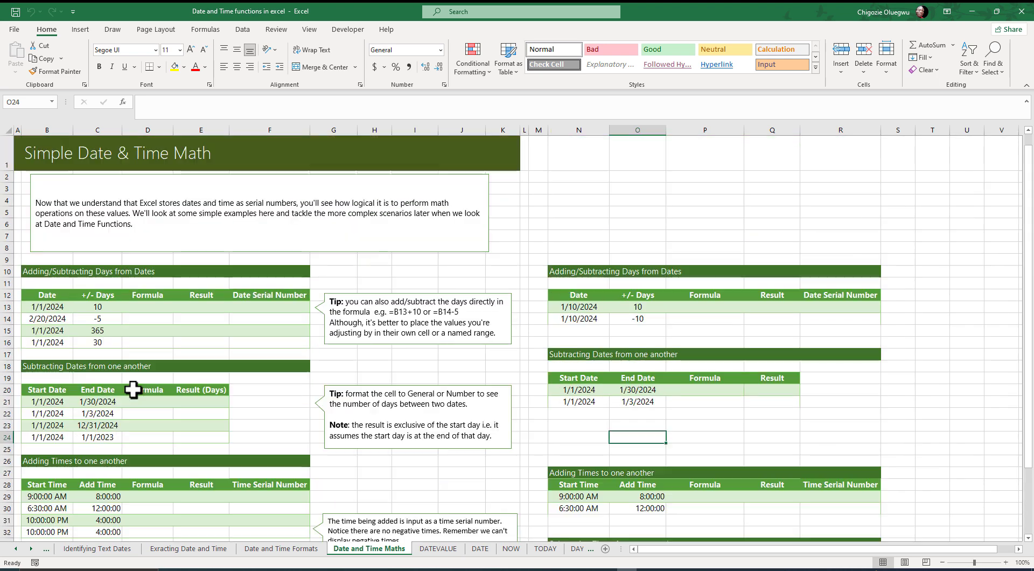
pyautogui.click(689, 318)
pyautogui.click(696, 311)
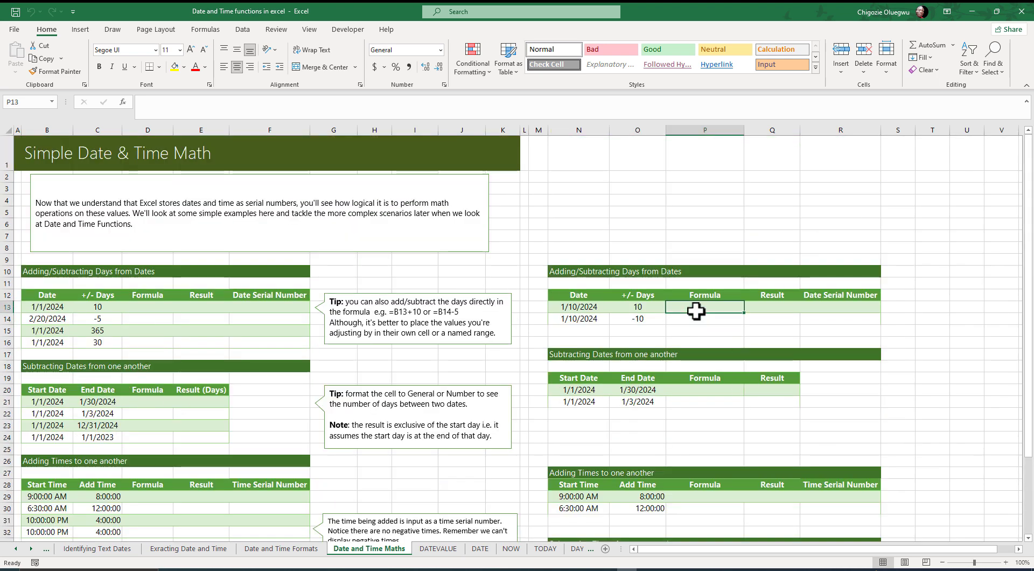
pyautogui.click(566, 304)
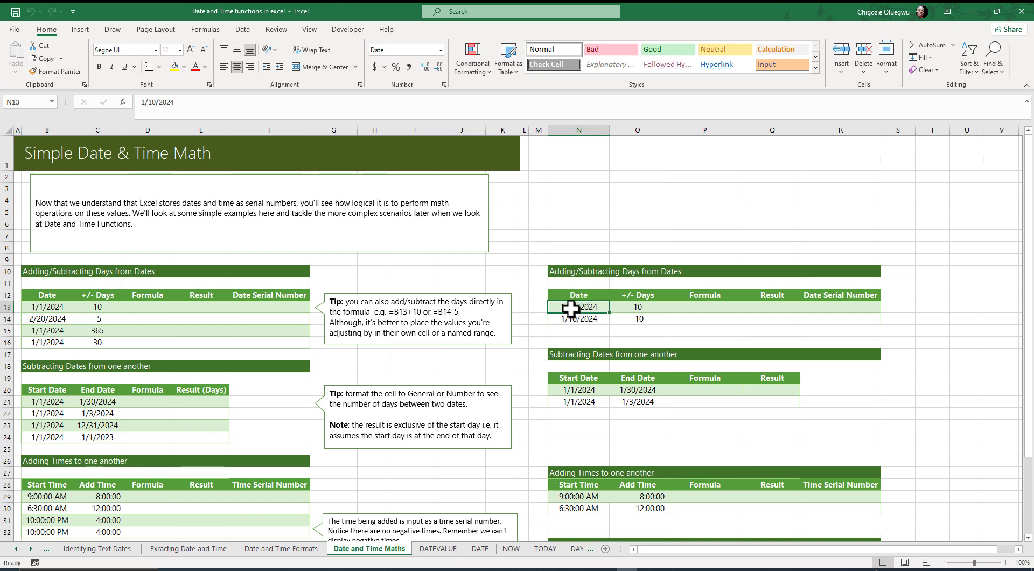
pyautogui.click(633, 306)
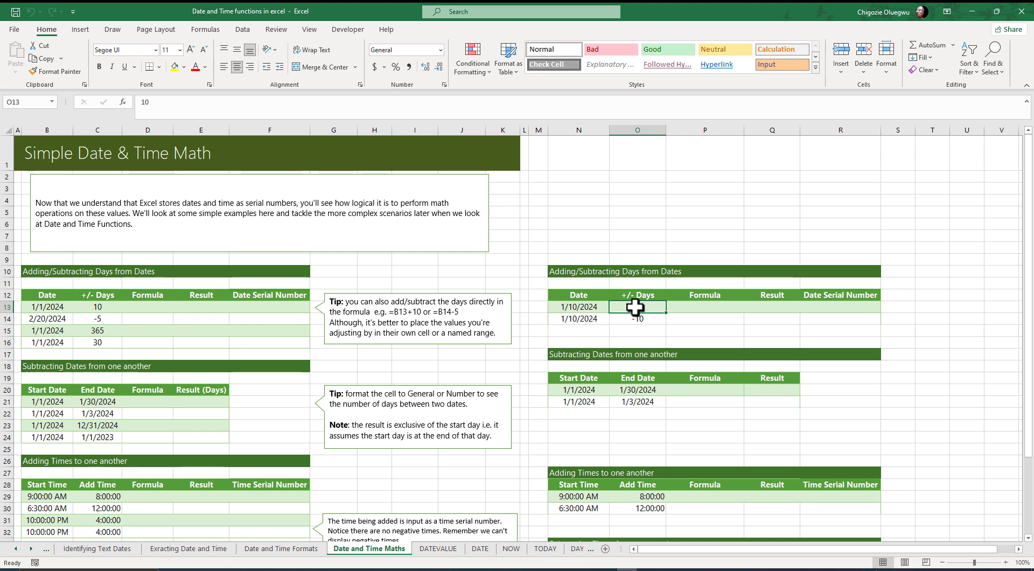
# Step: Enter =N13+O13 in Q13 to add the day count to the first date in the practice table
pyautogui.click(762, 306)
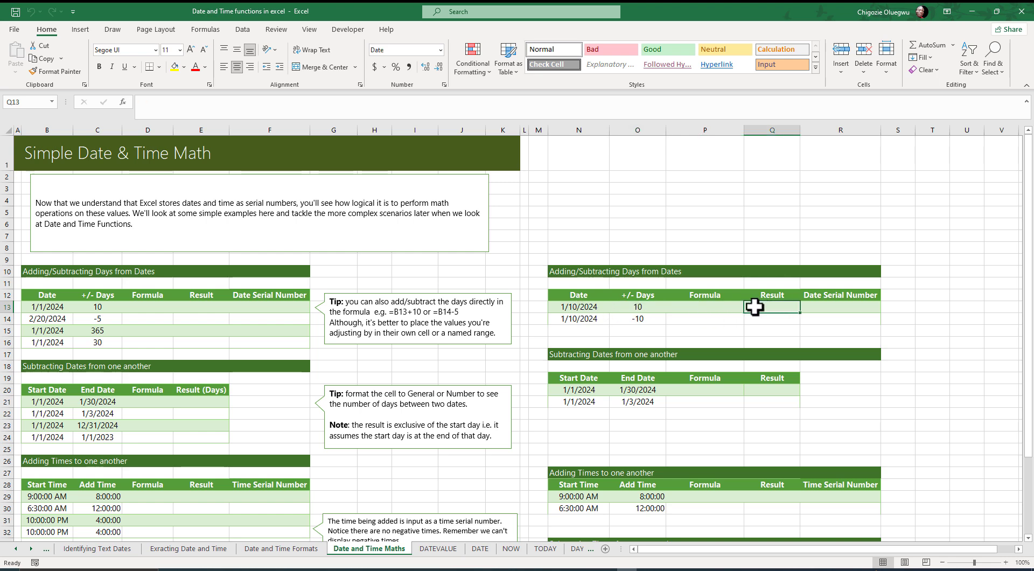
pyautogui.write('=')
pyautogui.click(575, 308)
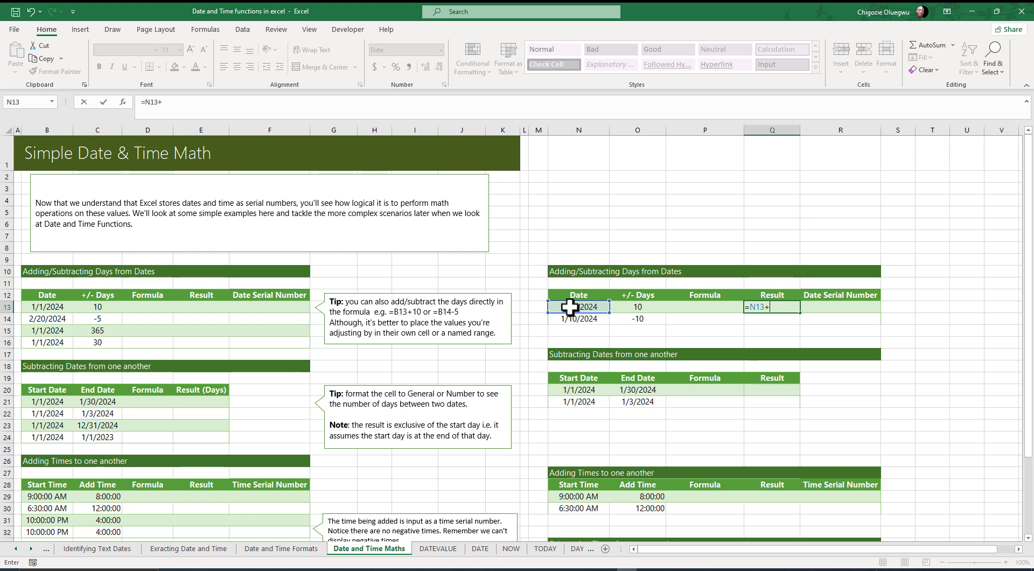
pyautogui.click(638, 305)
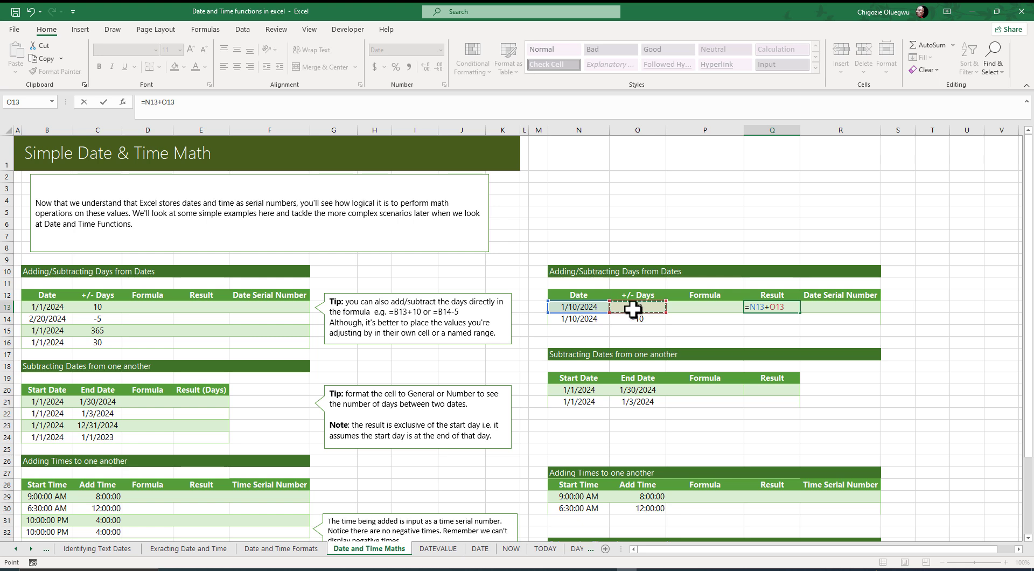
pyautogui.press('Return')
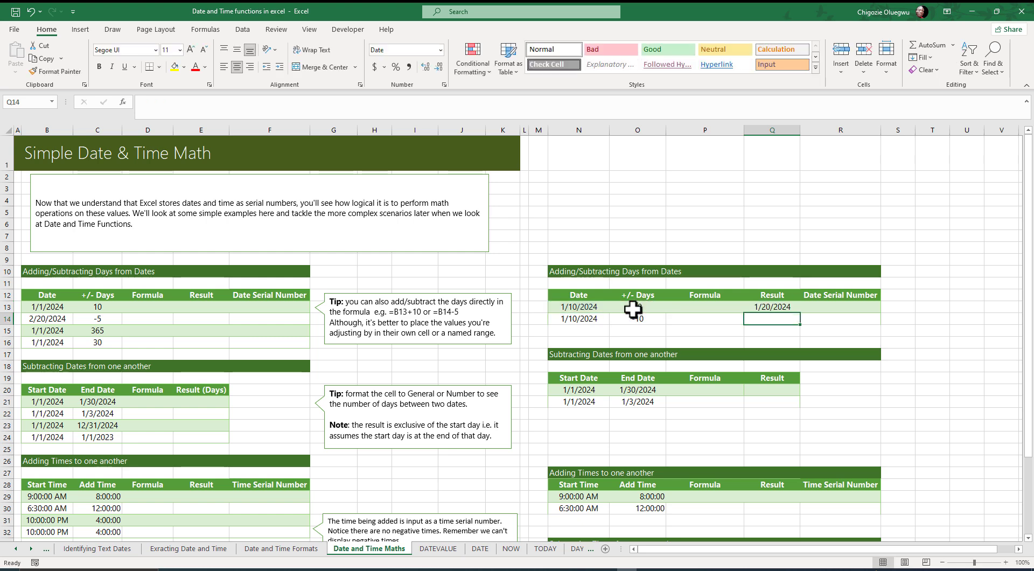
# Step: Examine the formula in Q13 and the date and day-count cells in row 13 that it uses
pyautogui.click(764, 311)
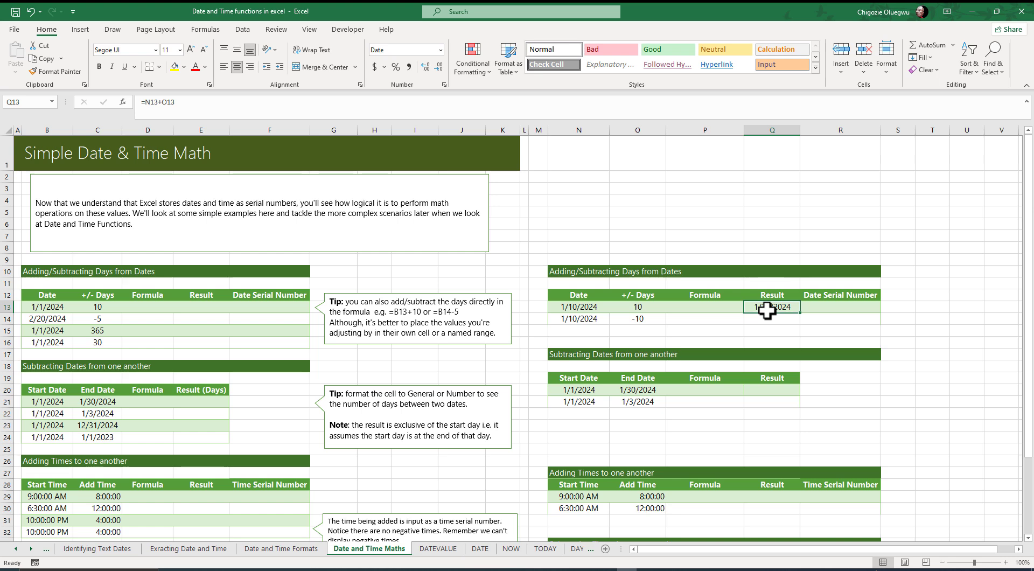
pyautogui.press('Left')
pyautogui.press('Left')
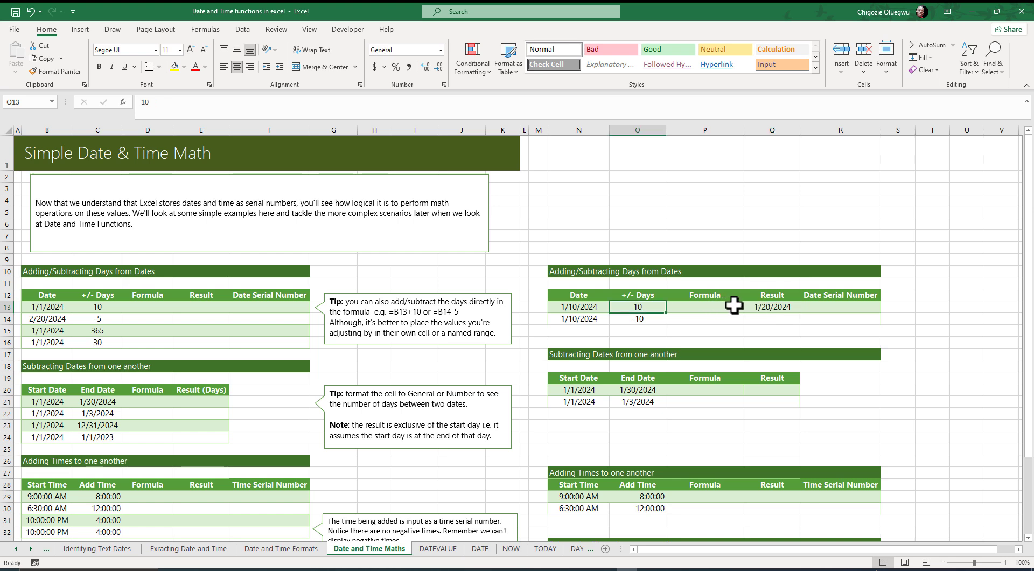
pyautogui.click(574, 307)
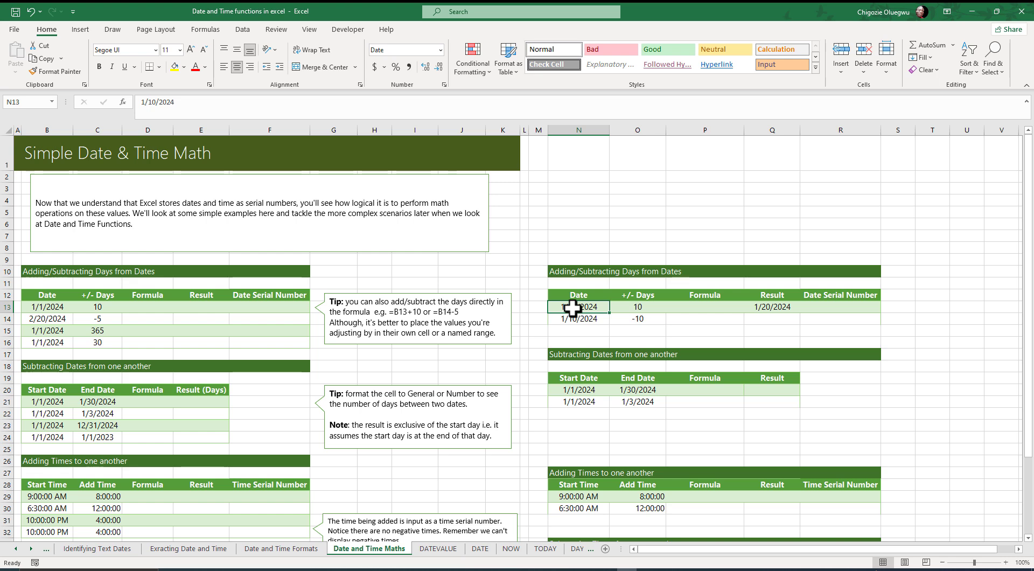
pyautogui.click(638, 302)
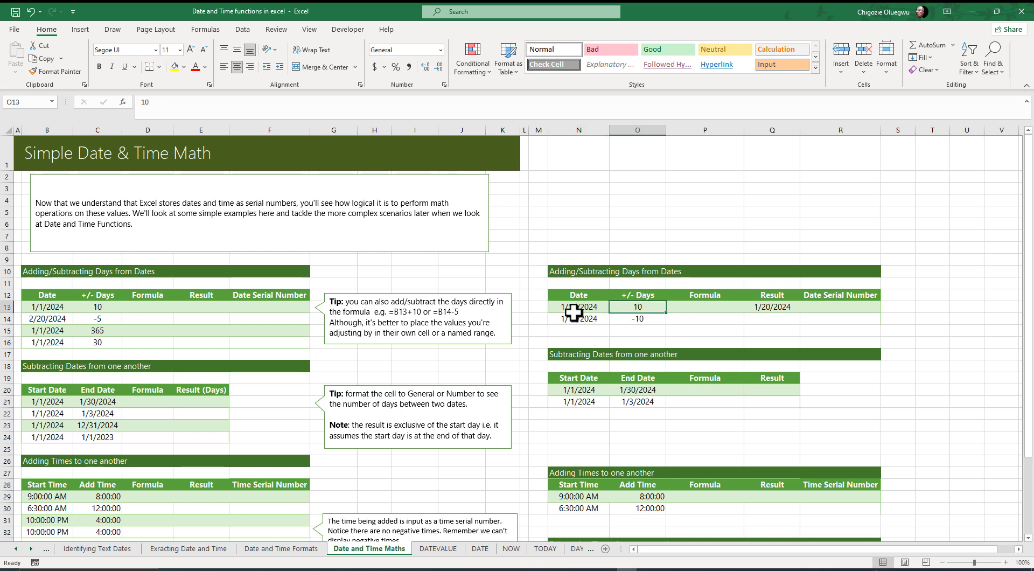
pyautogui.click(772, 306)
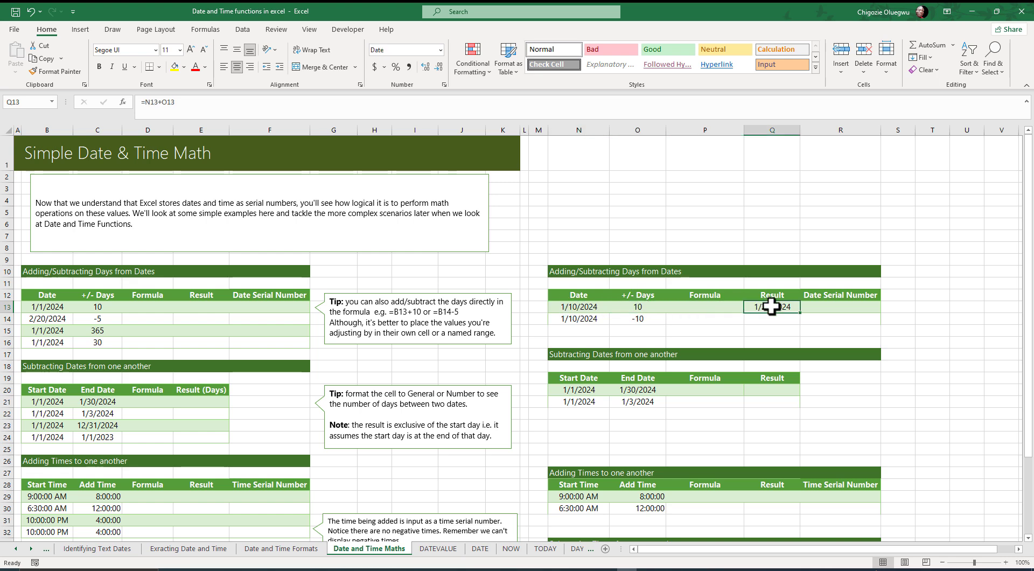
# Step: Enter =N14+O14 in Q14 to apply the negative day count to the second date
pyautogui.click(572, 318)
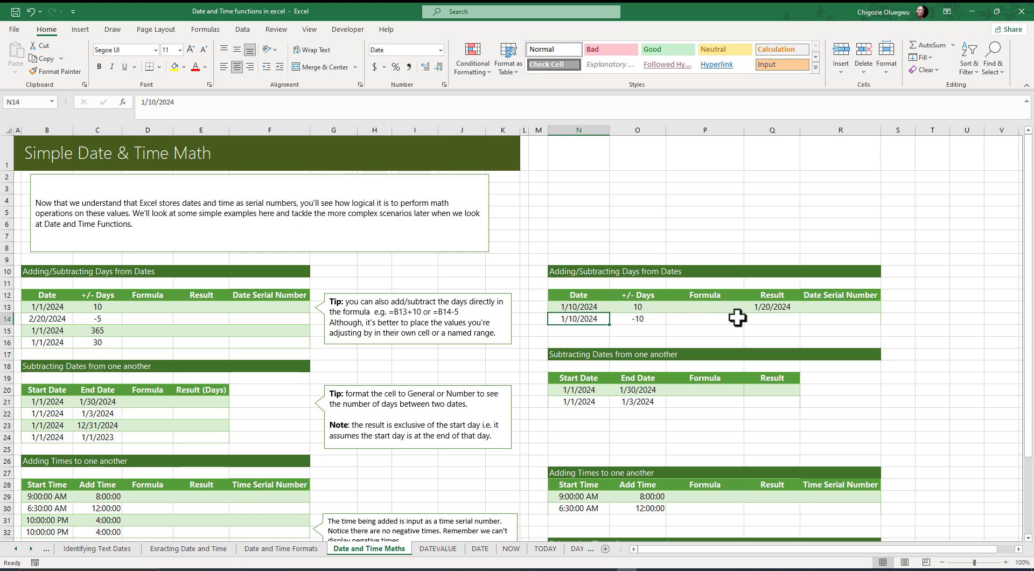
pyautogui.click(760, 320)
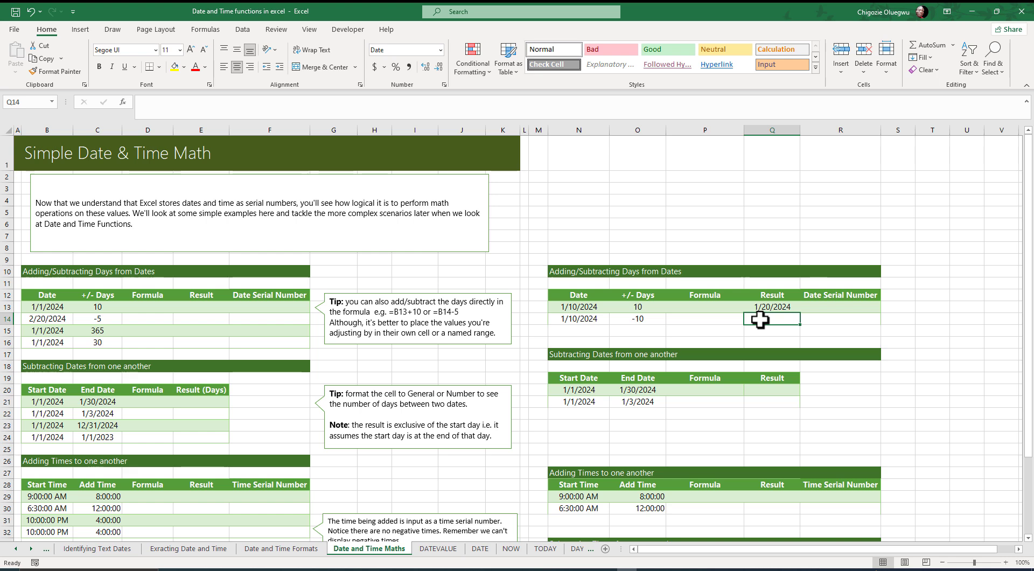
pyautogui.write('=')
pyautogui.click(563, 322)
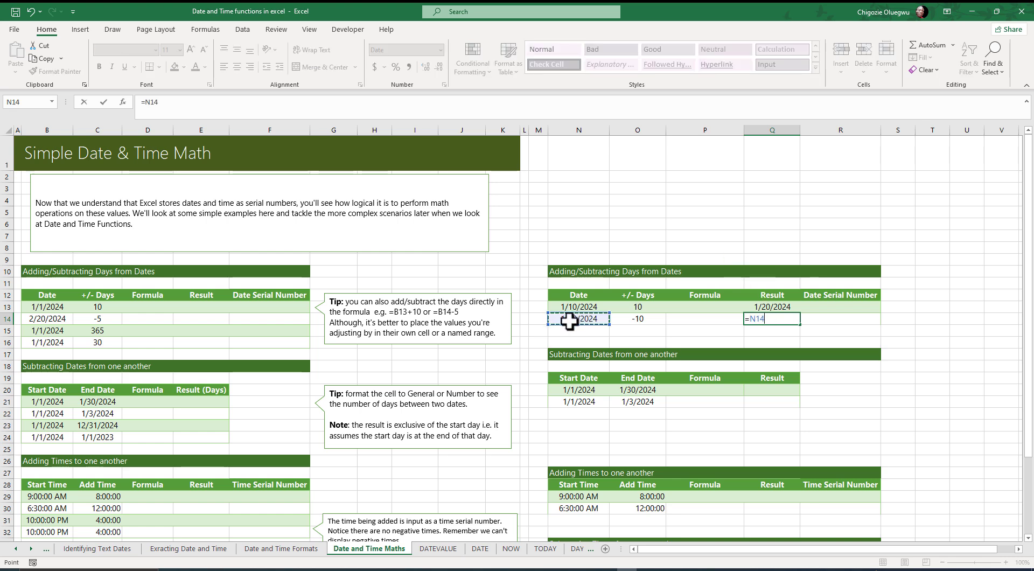
pyautogui.write('+')
pyautogui.click(636, 321)
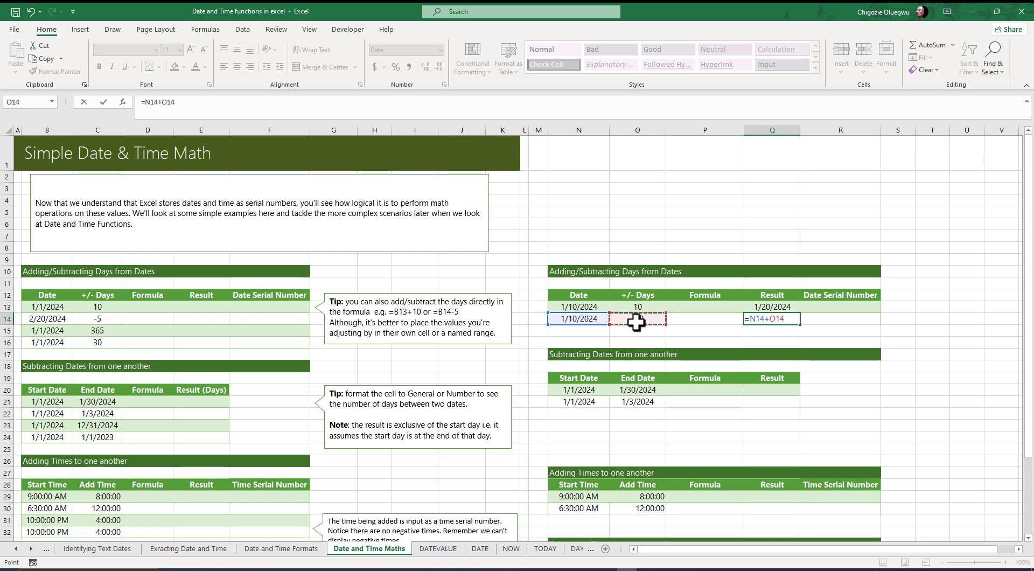
pyautogui.press('Return')
pyautogui.click(577, 318)
pyautogui.press('Right')
pyautogui.click(579, 319)
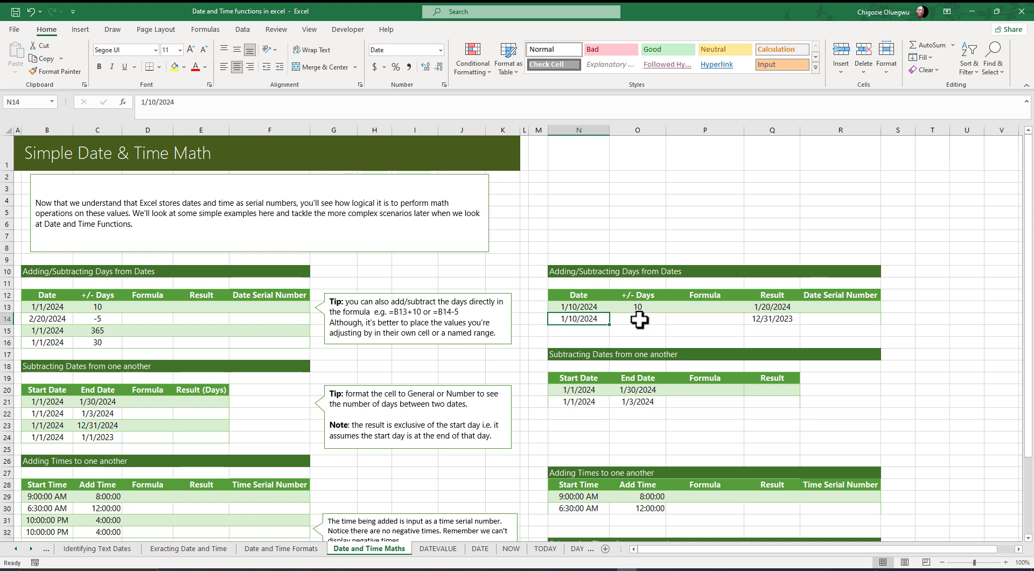
pyautogui.click(771, 318)
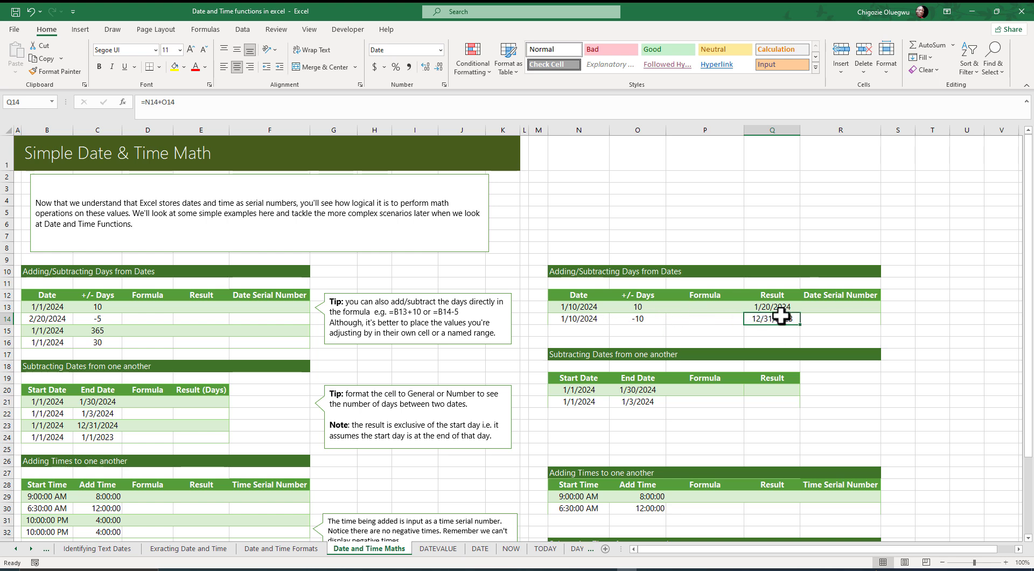
# Step: Show the Result formulas as text in the Formula column by entering =FORMULATEXT(Q13) in P13 and filling it down to P14
pyautogui.click(697, 307)
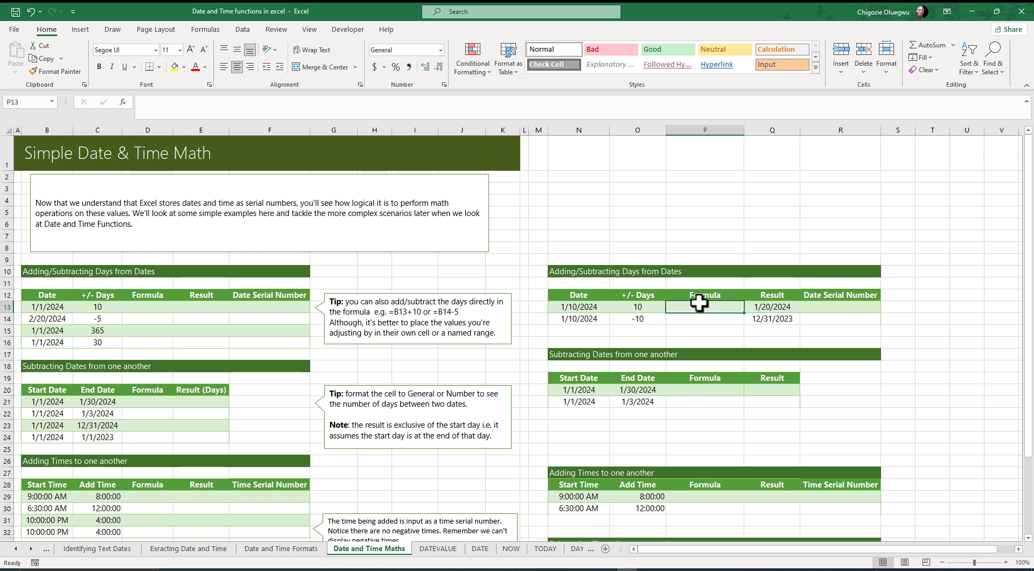
pyautogui.write('=')
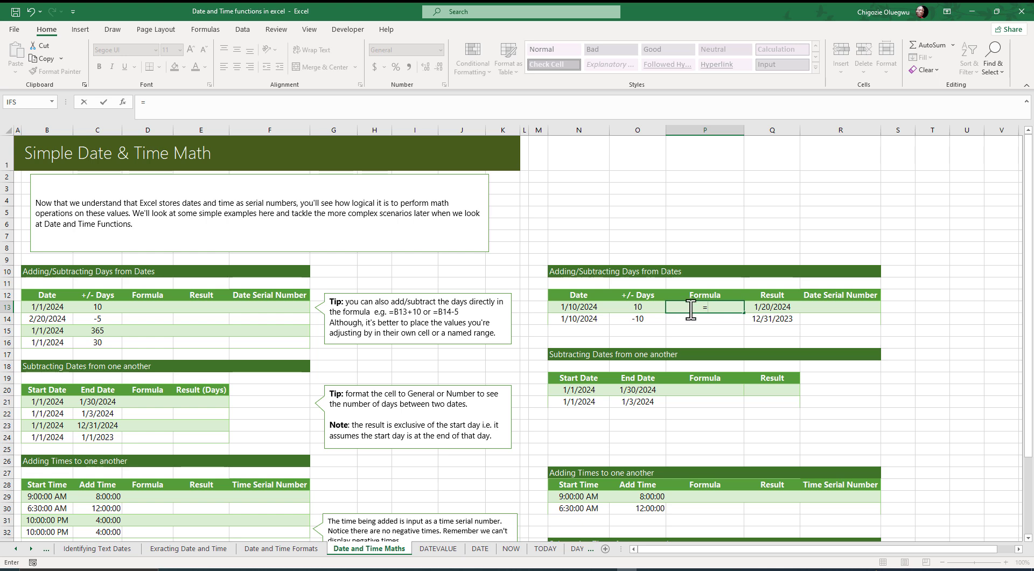
pyautogui.write('Fo')
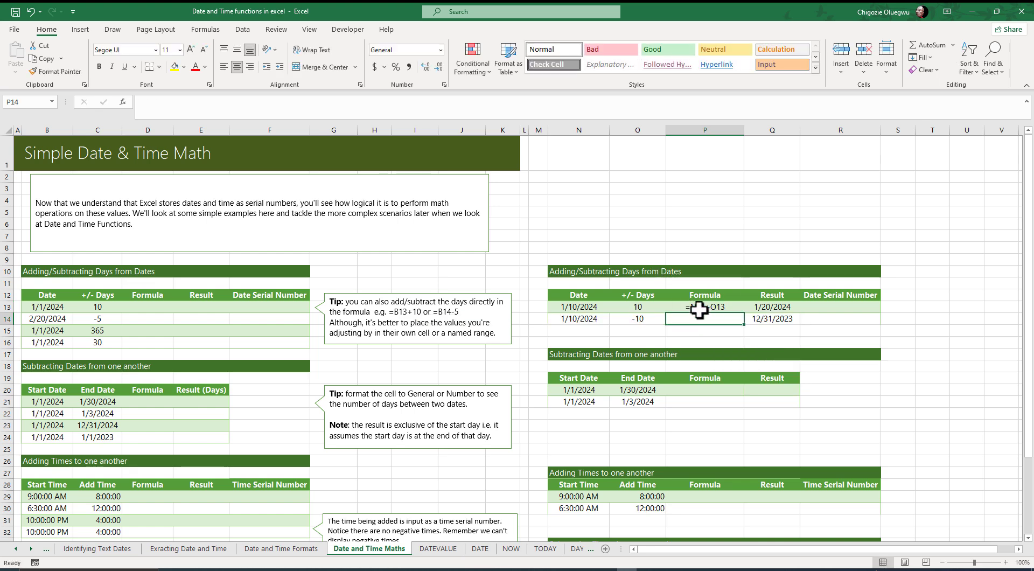
pyautogui.click(698, 310)
pyautogui.moveTo(743, 313); pyautogui.dragTo(716, 321)
pyautogui.click(698, 321)
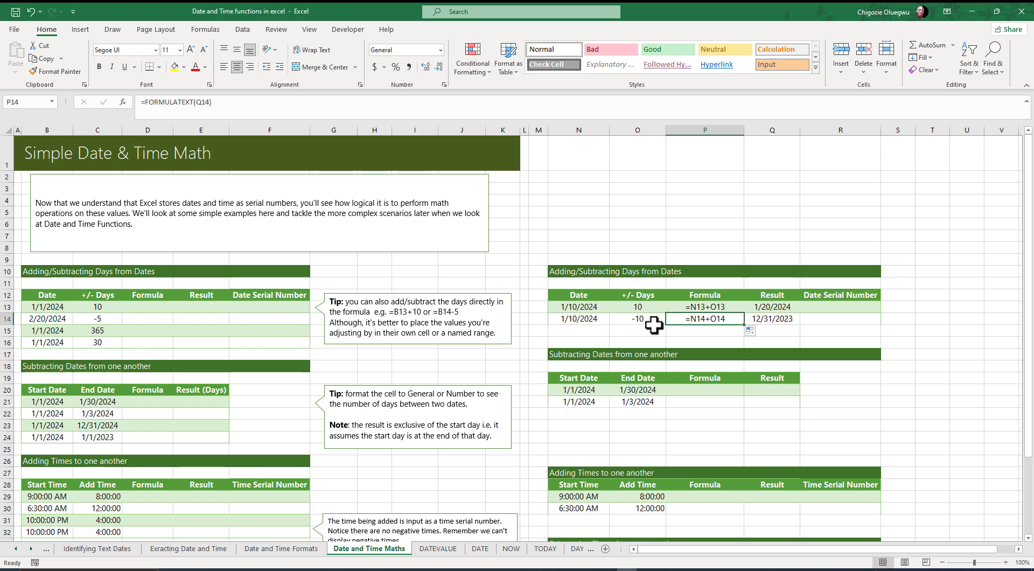
pyautogui.click(633, 319)
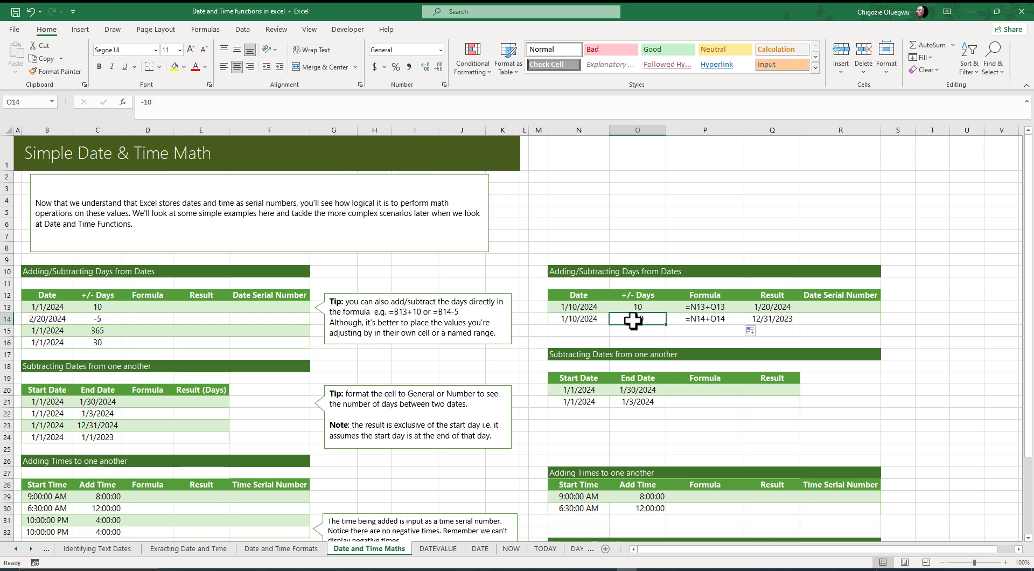
pyautogui.click(688, 321)
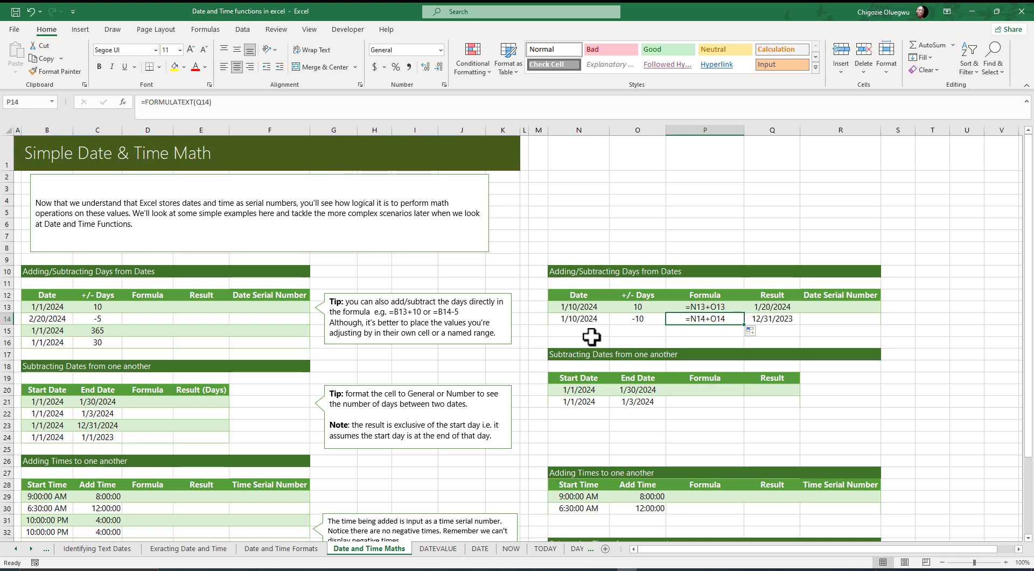
pyautogui.click(632, 322)
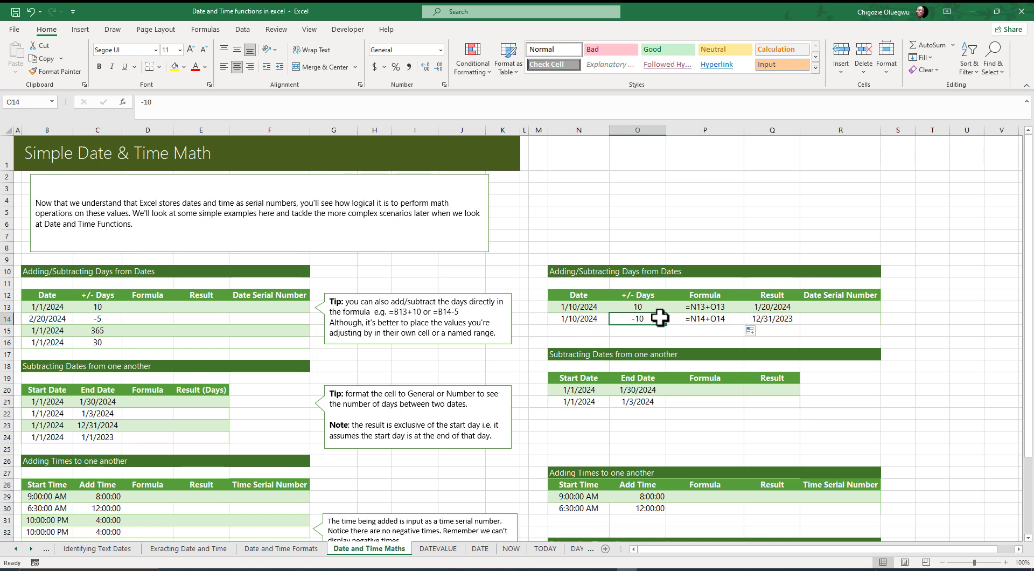
pyautogui.click(574, 320)
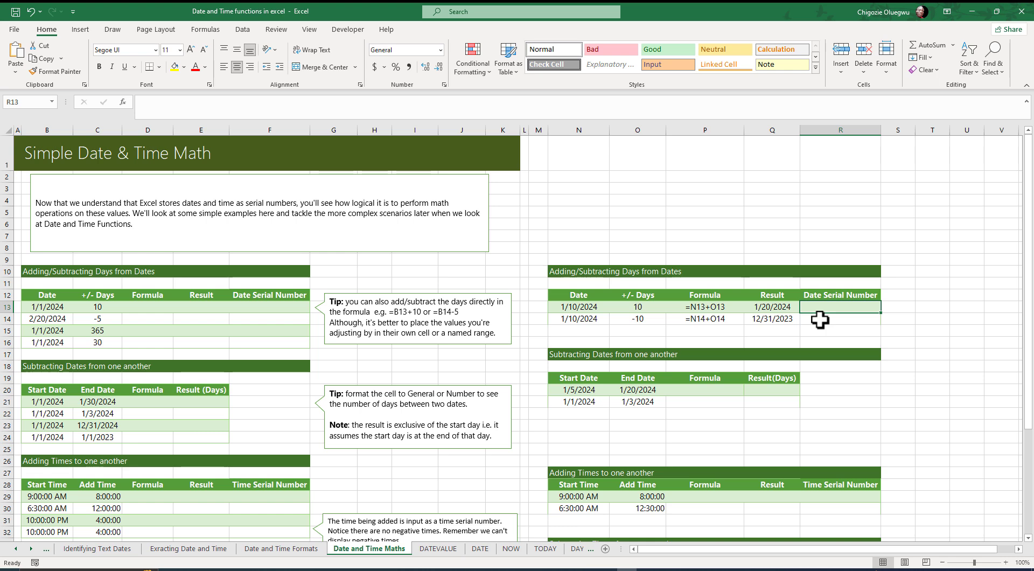
# Step: Enter =Q13 in R13 under Date Serial Number and set the cell's number format to General
pyautogui.click(822, 306)
pyautogui.write('=')
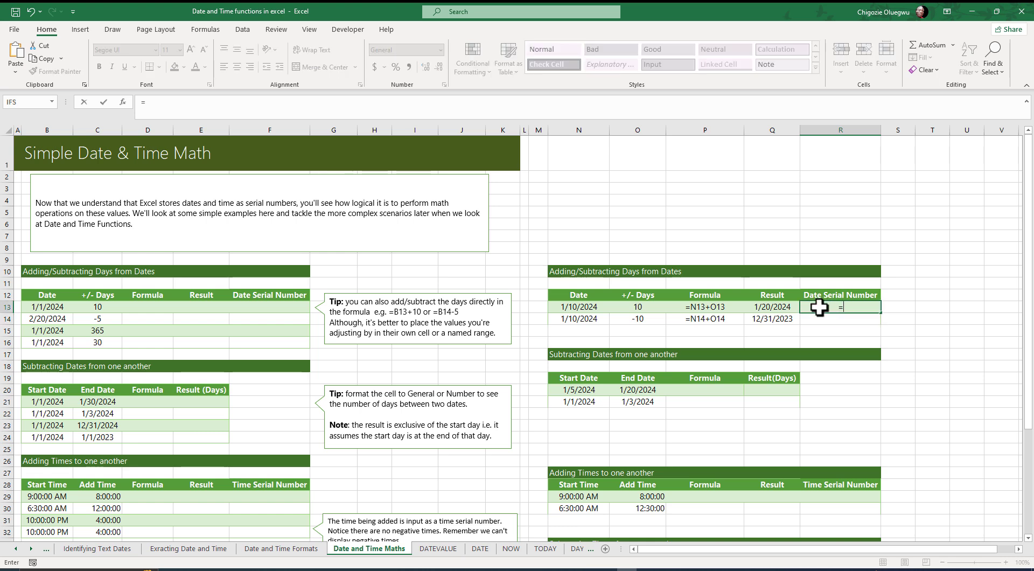
pyautogui.click(774, 308)
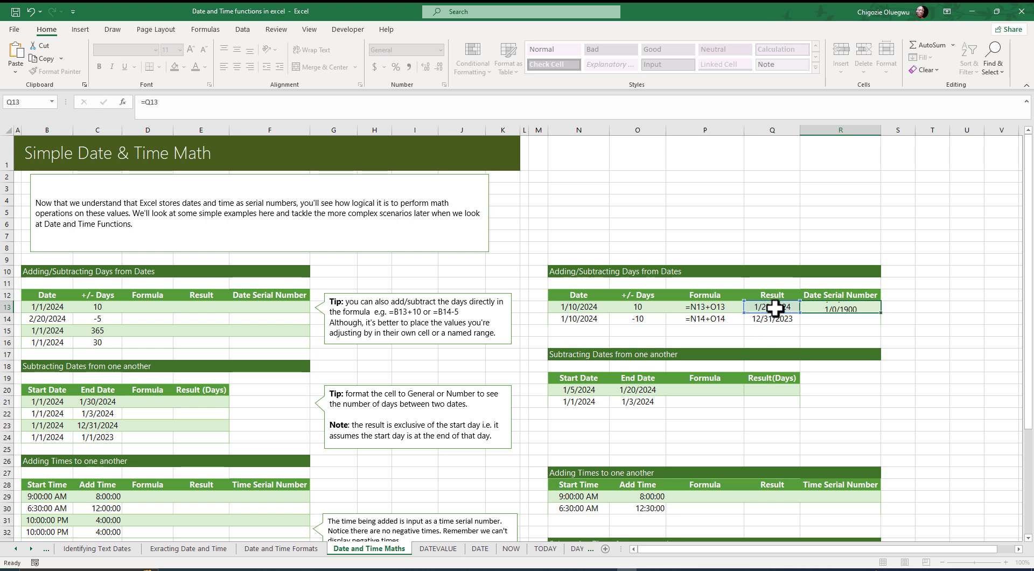
pyautogui.press('Return')
pyautogui.click(829, 309)
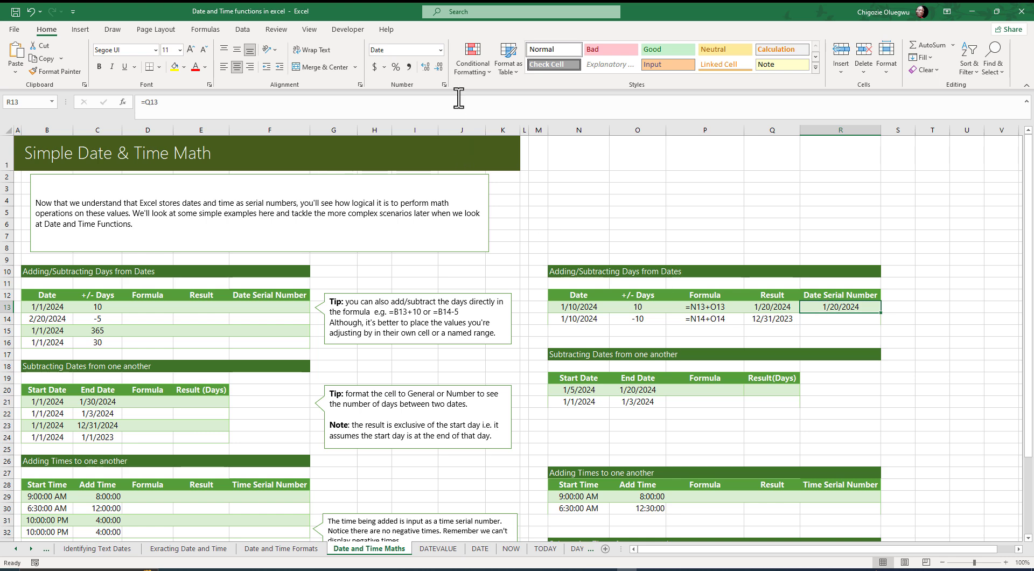
pyautogui.click(439, 50)
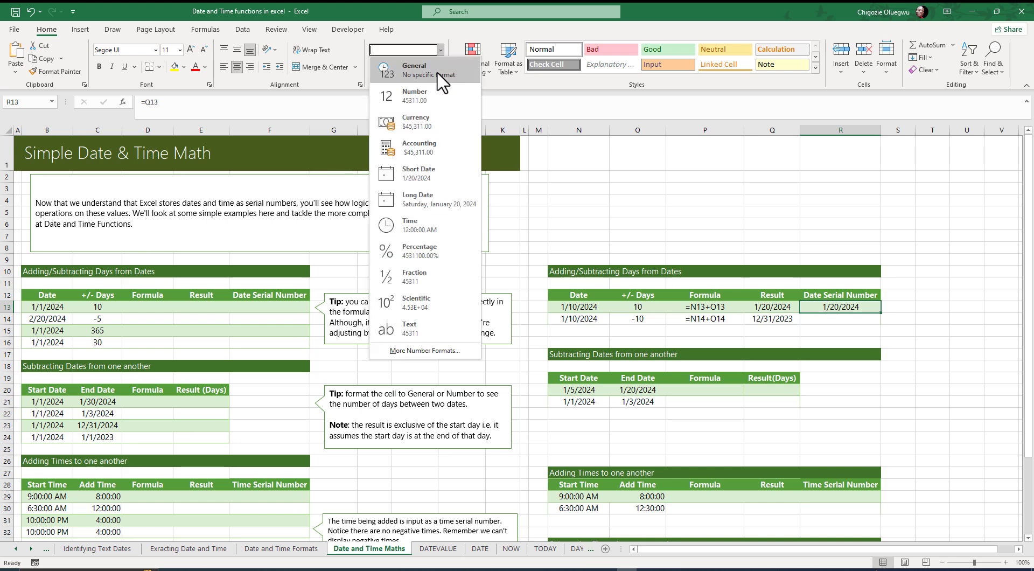
pyautogui.click(438, 76)
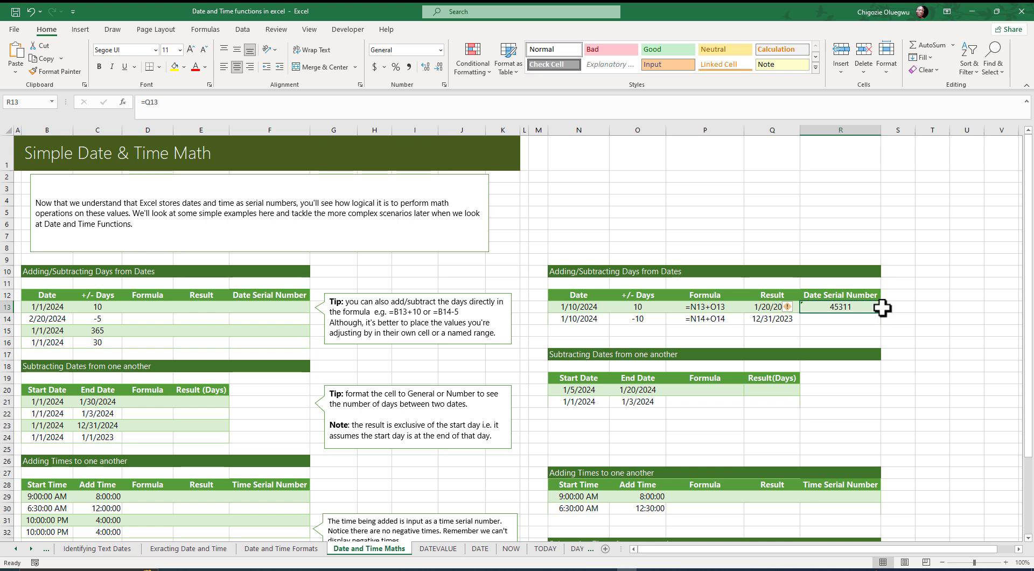
# Step: Fill the date serial number formula from R13 down to R14
pyautogui.moveTo(881, 316); pyautogui.dragTo(882, 323)
pyautogui.click(888, 331)
pyautogui.click(912, 370)
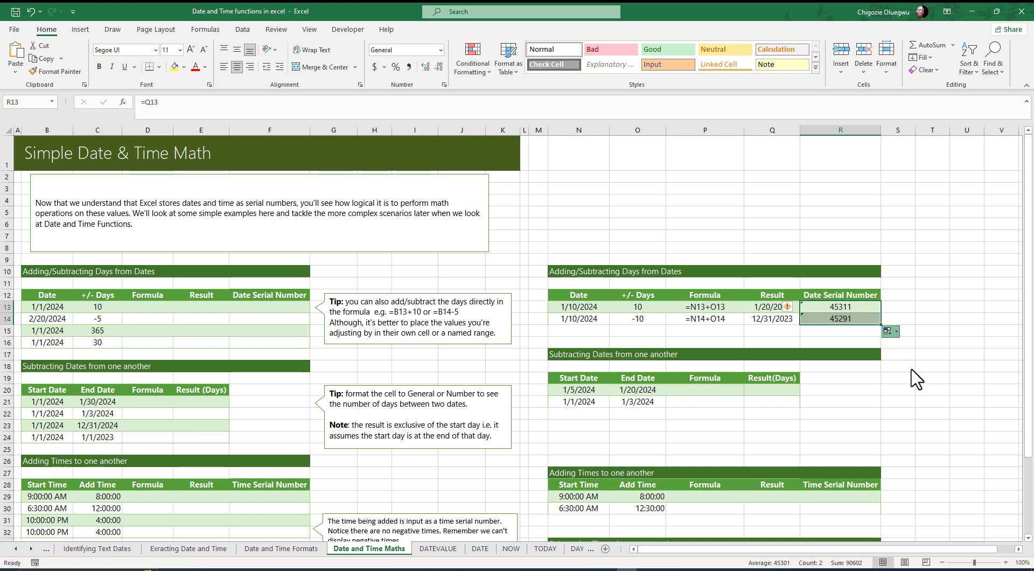
pyautogui.click(836, 326)
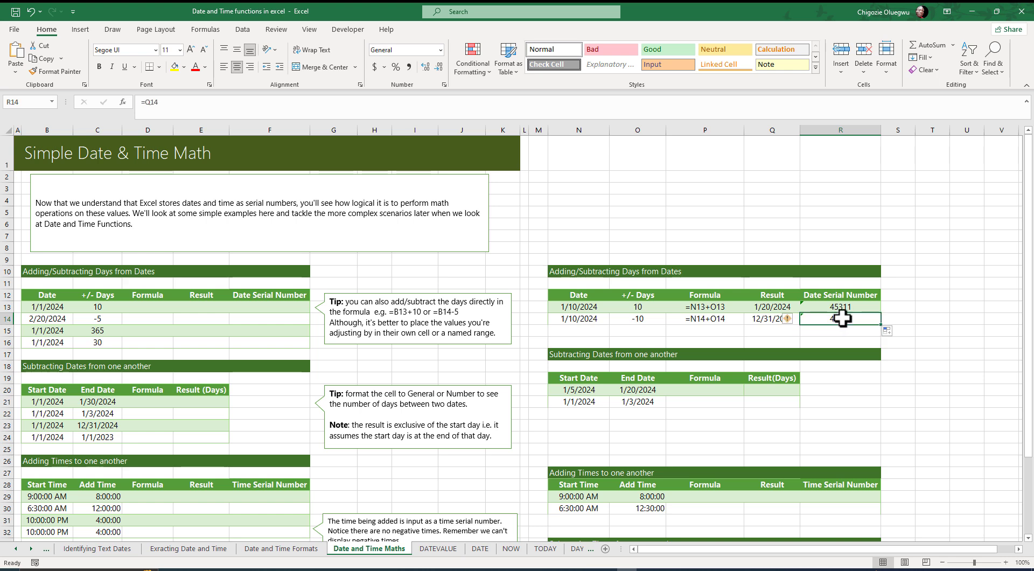
pyautogui.click(840, 307)
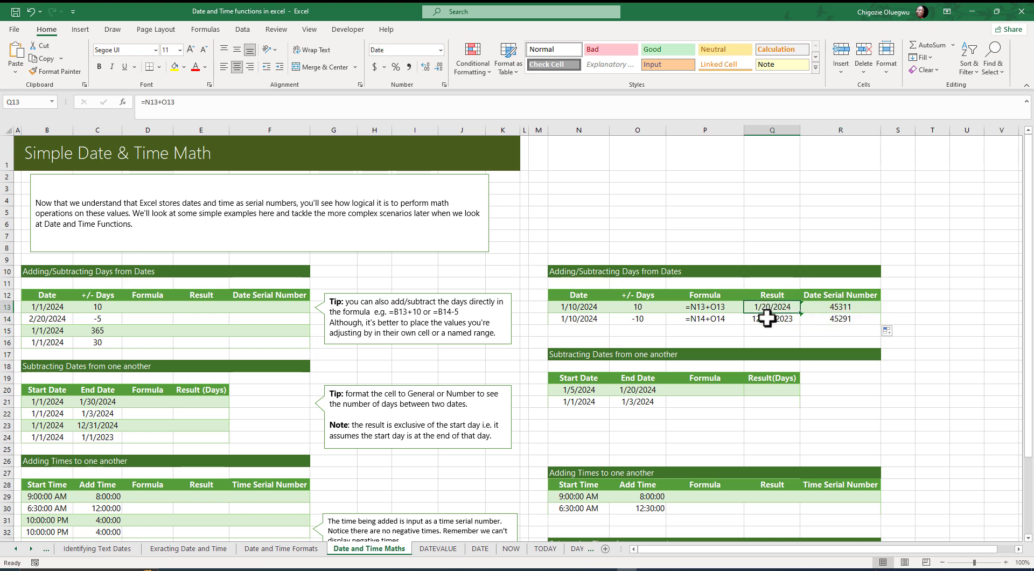
# Step: Examine the start date in N20 and end date in O20 of the Subtracting Dates from one another table
pyautogui.click(702, 354)
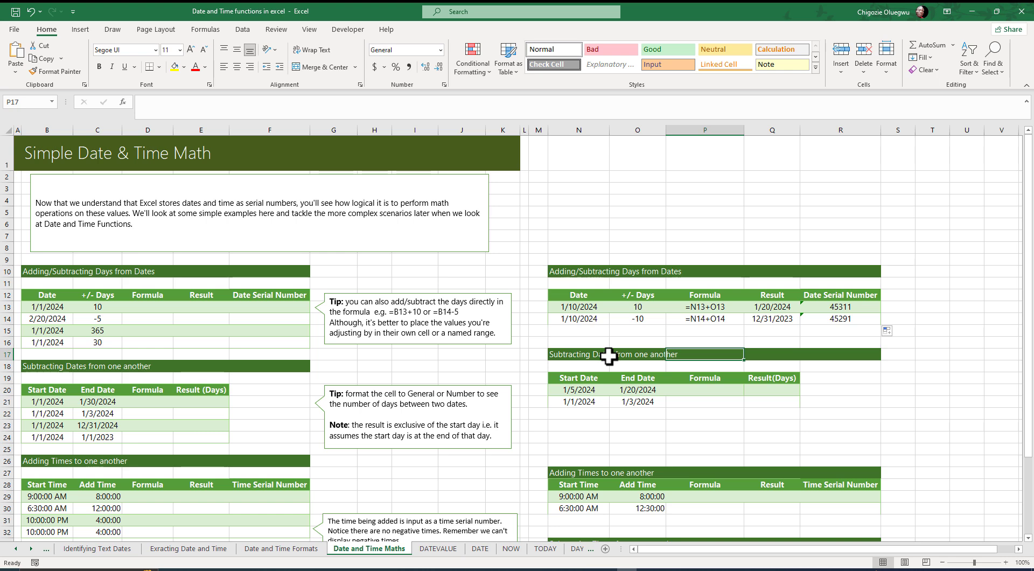
pyautogui.click(581, 389)
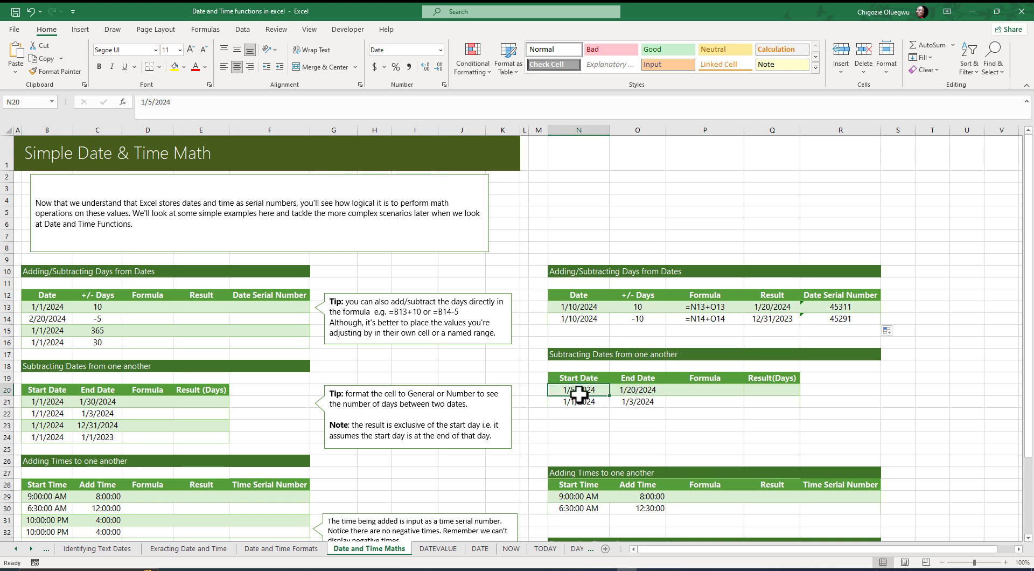
pyautogui.click(638, 388)
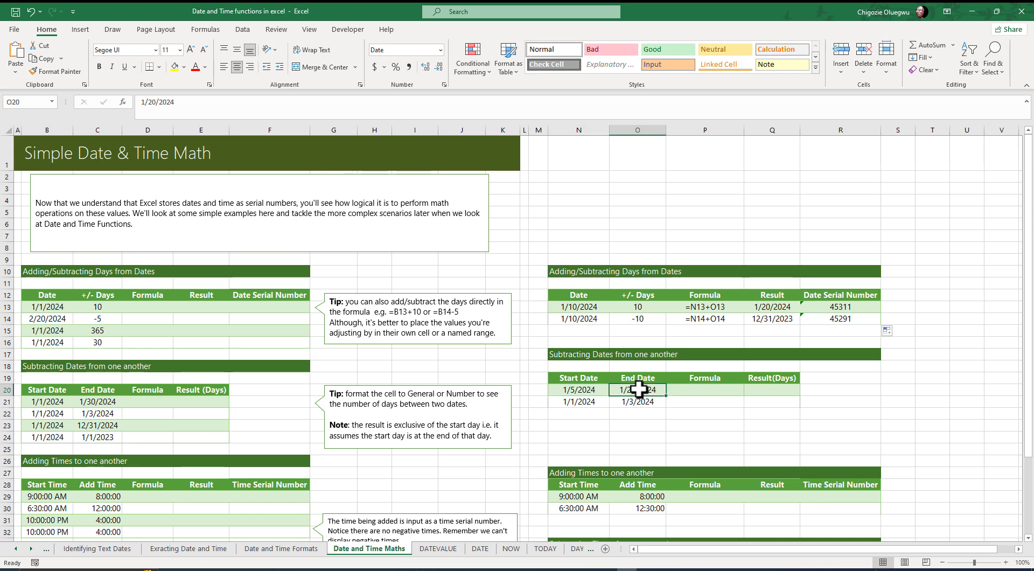
pyautogui.click(579, 391)
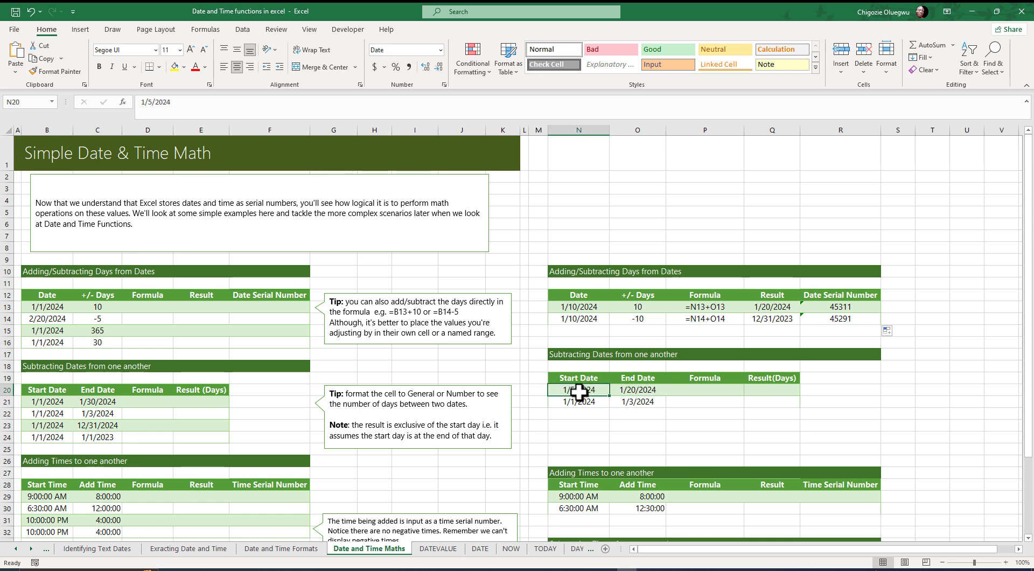
pyautogui.click(645, 393)
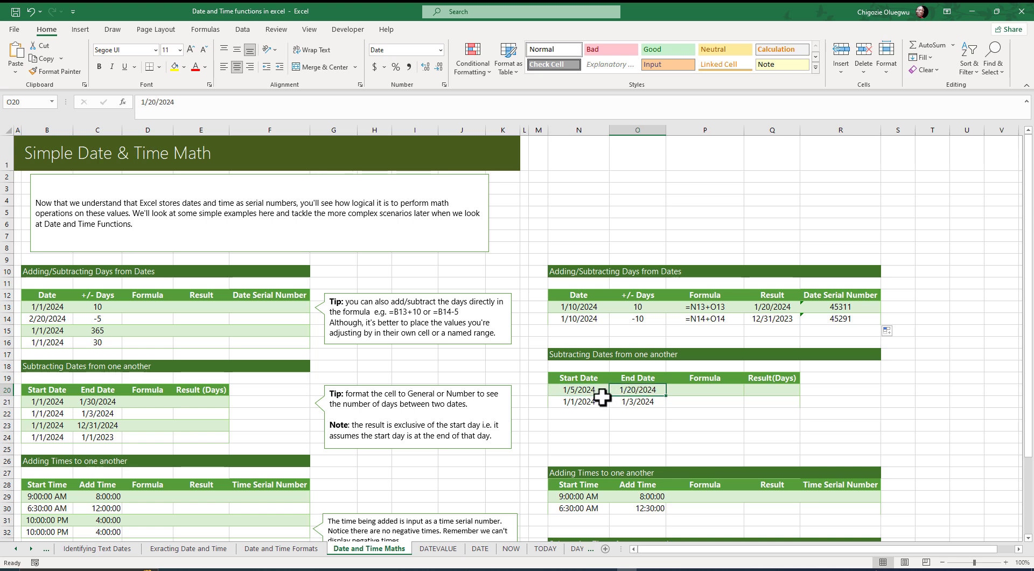
pyautogui.click(773, 390)
pyautogui.click(636, 393)
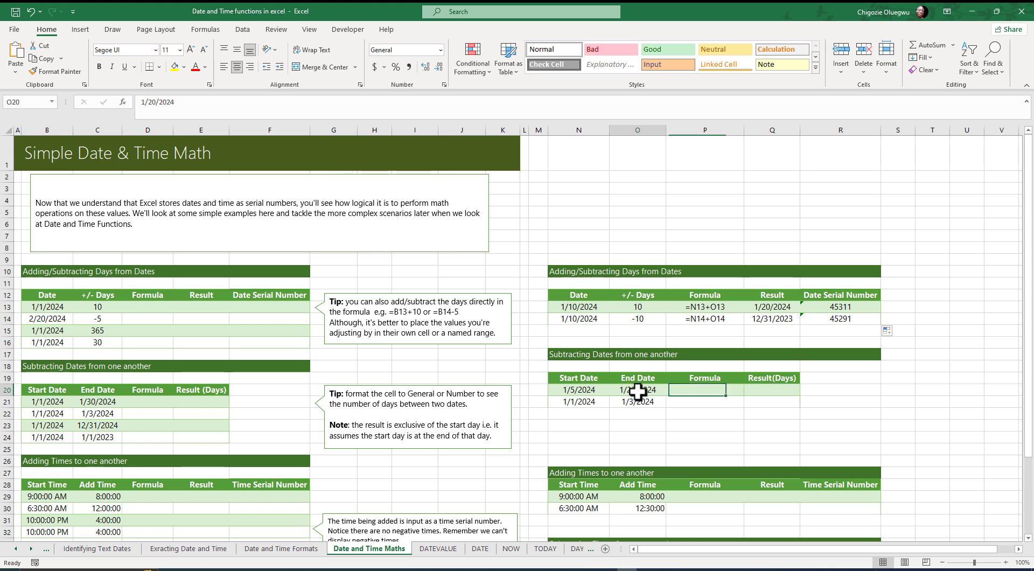
pyautogui.click(576, 389)
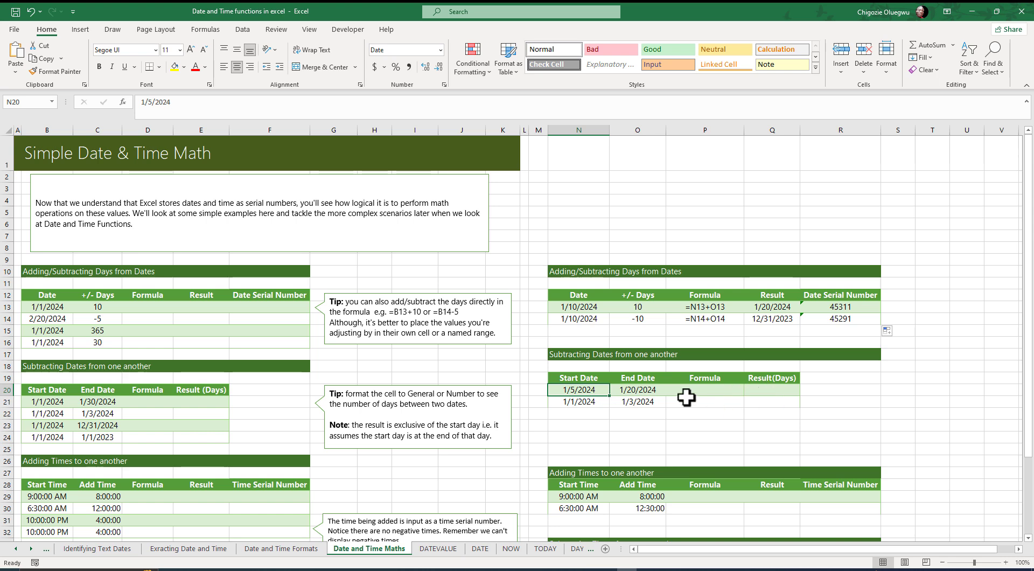
# Step: Enter =O20-N20 in Q20 under Result(Days) to subtract the start date from the end date
pyautogui.click(771, 390)
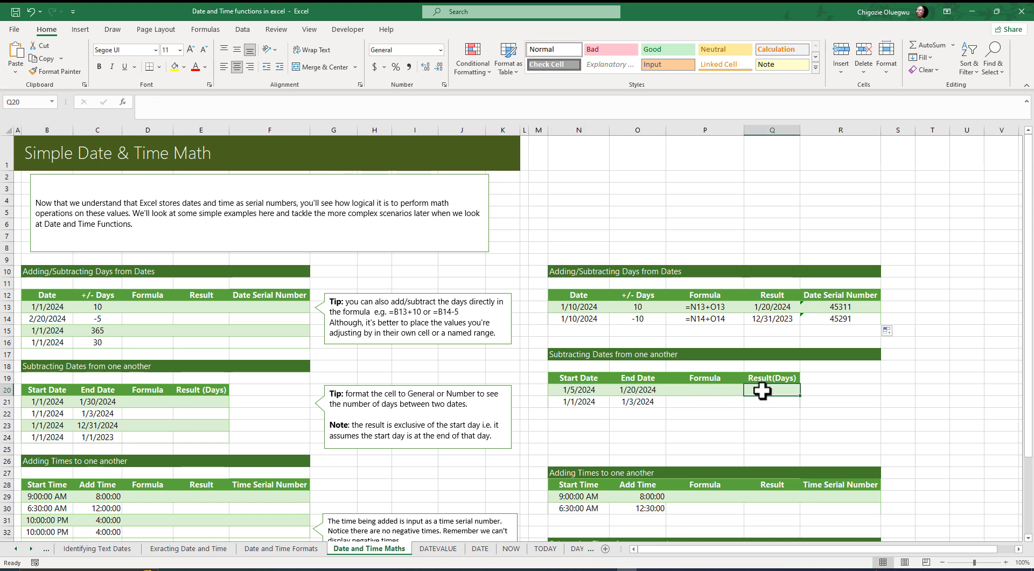
pyautogui.write('=')
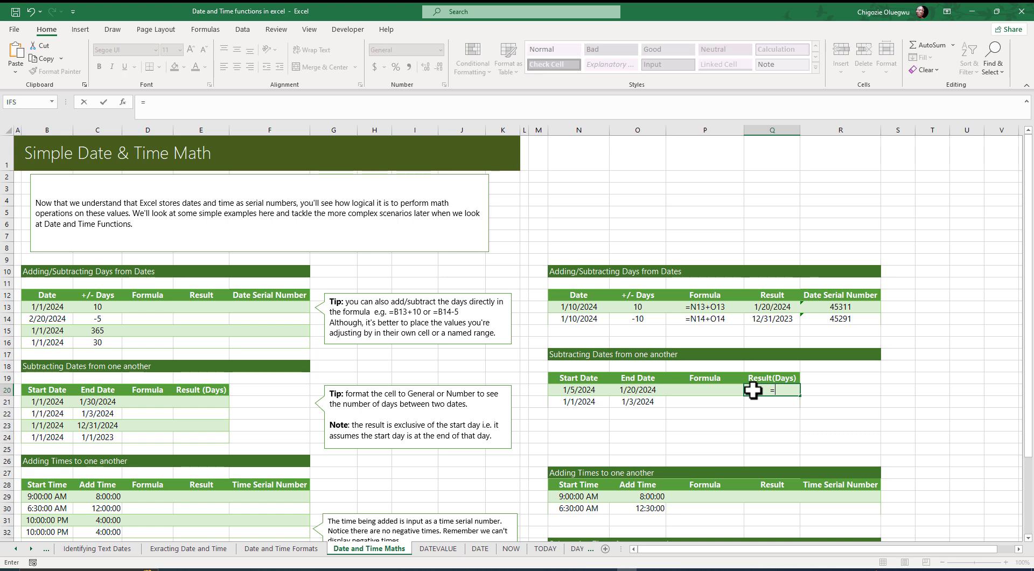
pyautogui.click(651, 391)
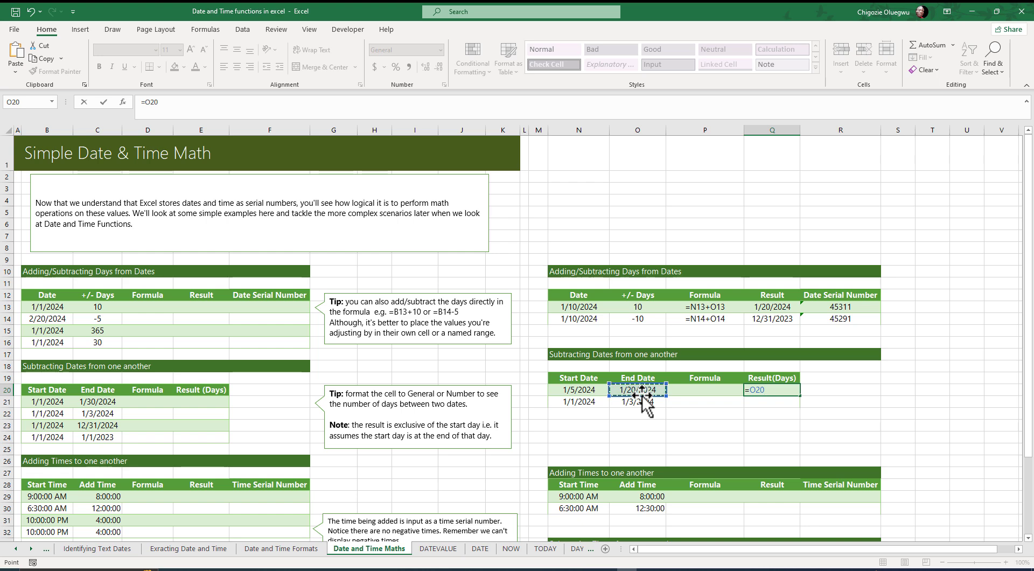
pyautogui.click(580, 392)
pyautogui.press('Return')
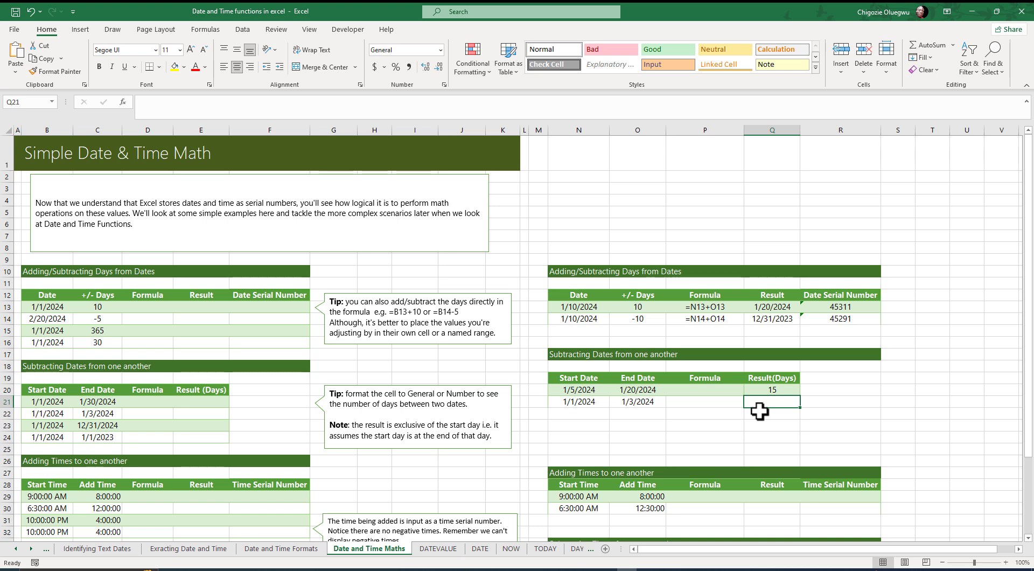
# Step: Fill the date subtraction formula from Q20 down to Q21 using the Fill Without Formatting option
pyautogui.click(774, 391)
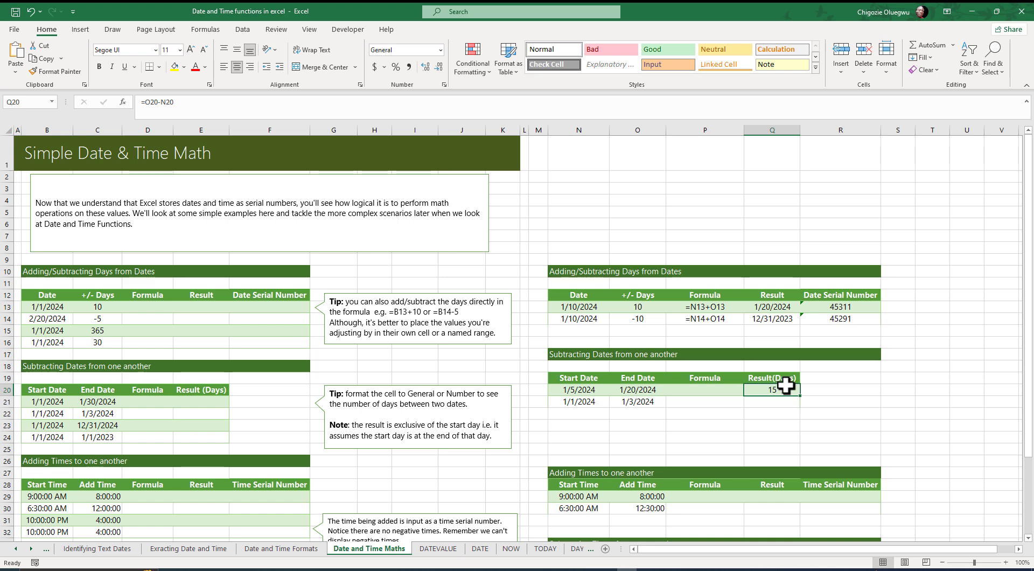
pyautogui.click(637, 390)
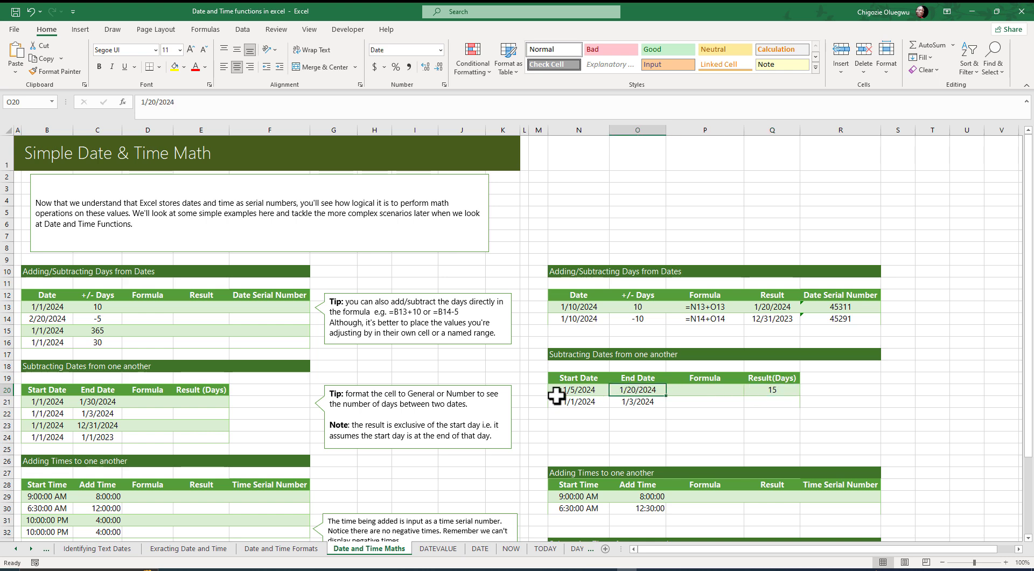
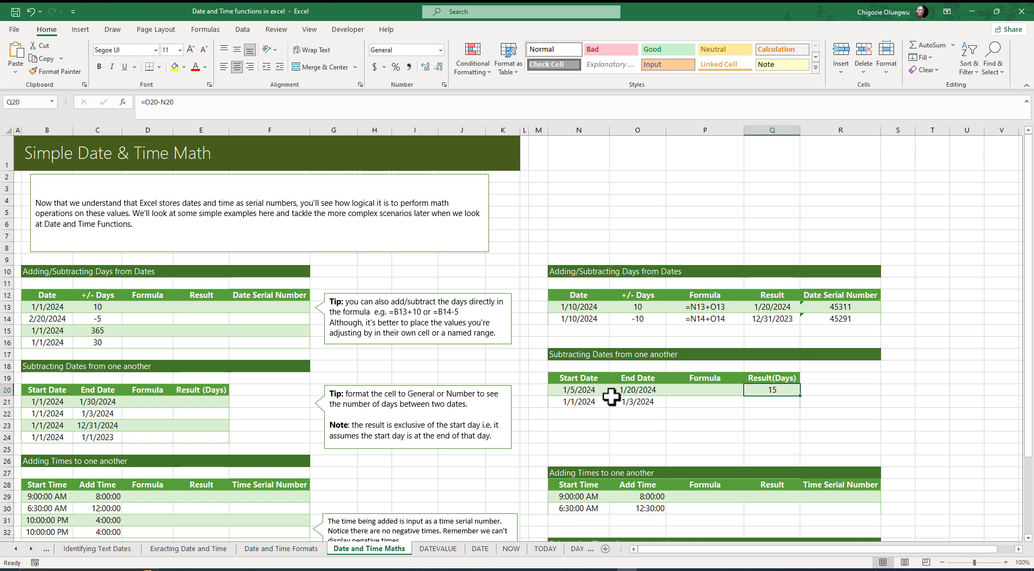
pyautogui.click(640, 405)
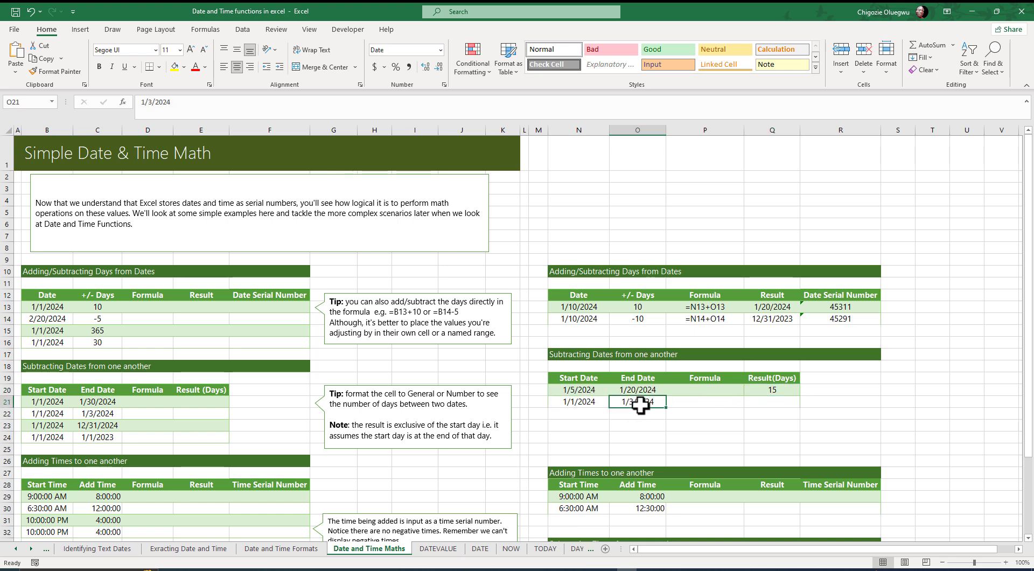
pyautogui.click(772, 404)
pyautogui.click(771, 388)
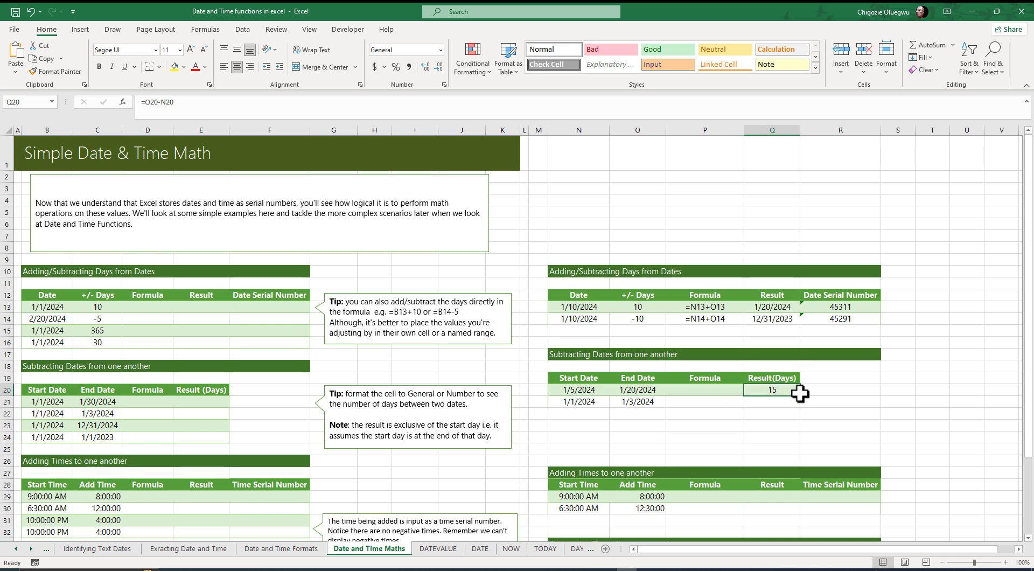
pyautogui.moveTo(799, 394)
pyautogui.mouseDown()
pyautogui.moveTo(785, 408)
pyautogui.moveTo(798, 407)
pyautogui.mouseUp()
pyautogui.click(808, 415)
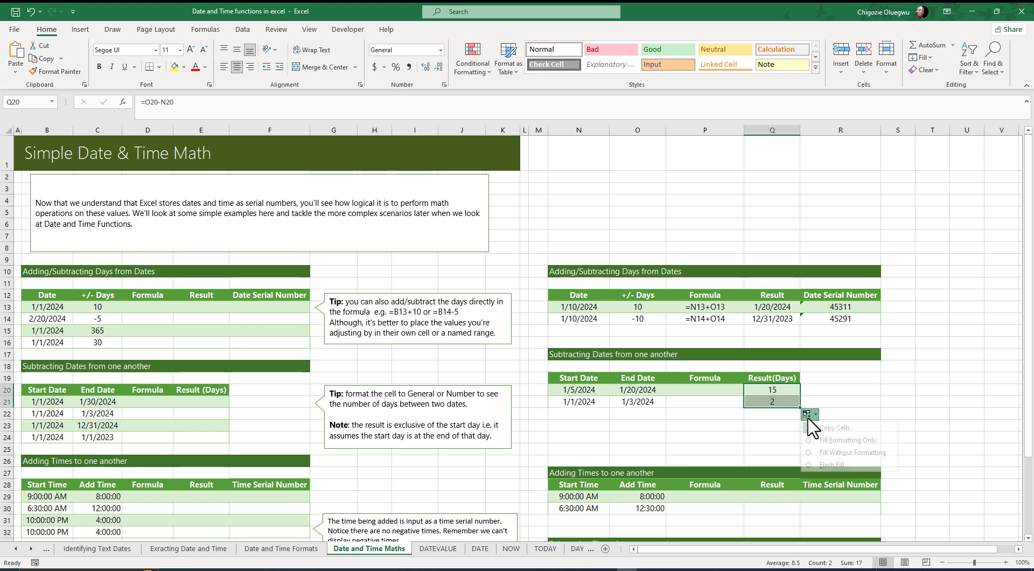
pyautogui.click(832, 453)
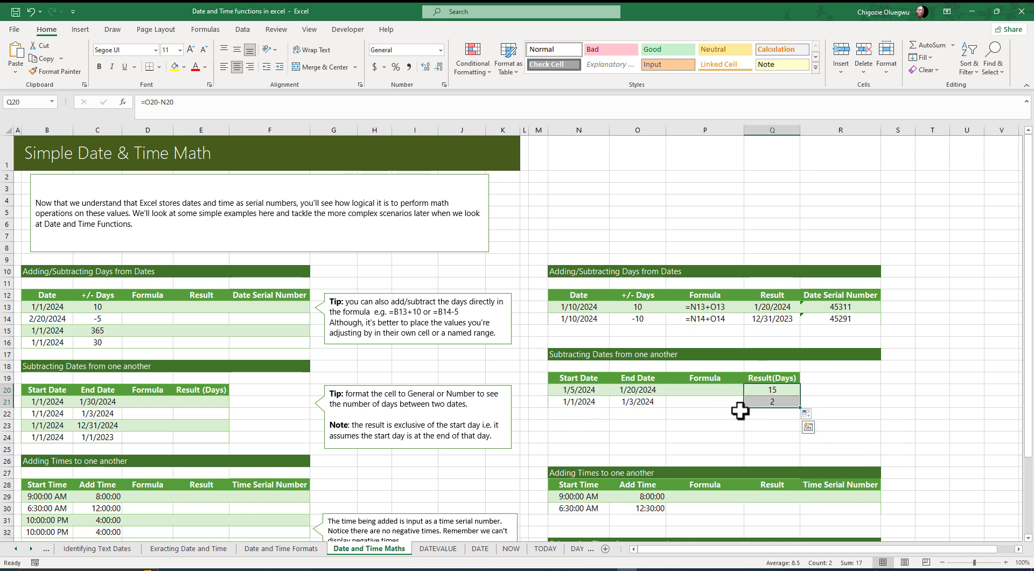
# Step: Compare the filled formula in Q21 with the start date in N21 and the end date in O21
pyautogui.click(765, 404)
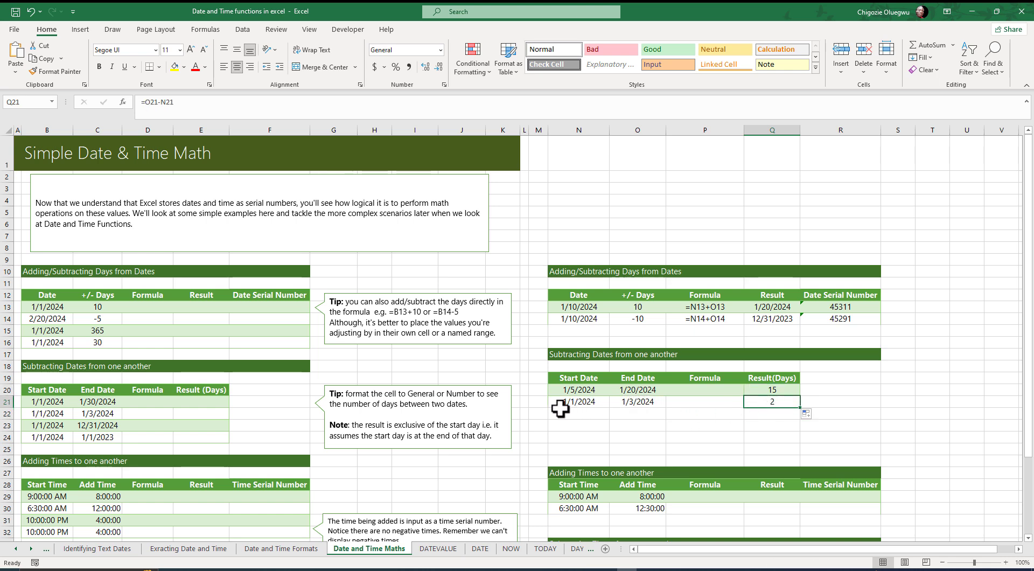
pyautogui.click(637, 404)
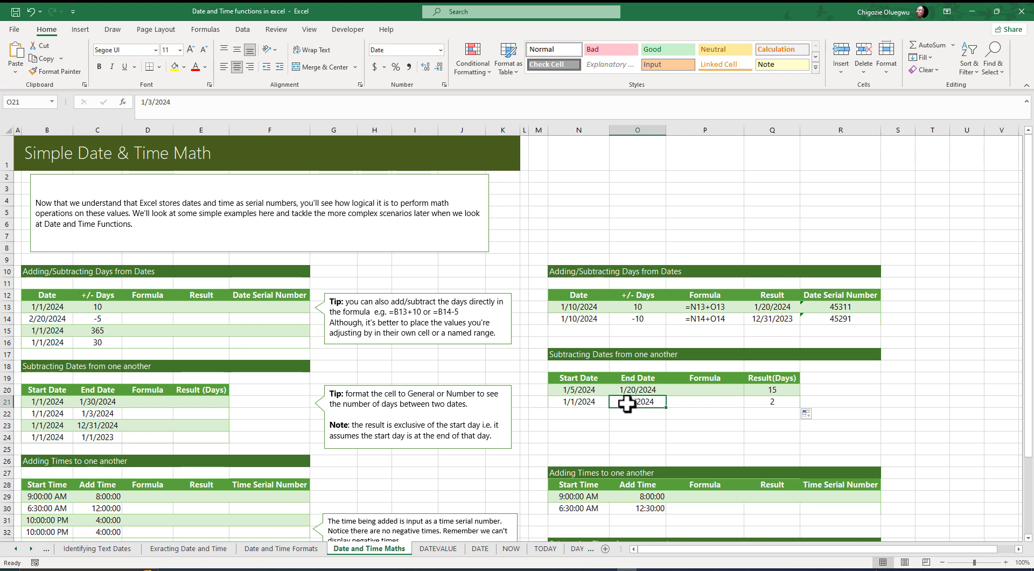
pyautogui.click(573, 403)
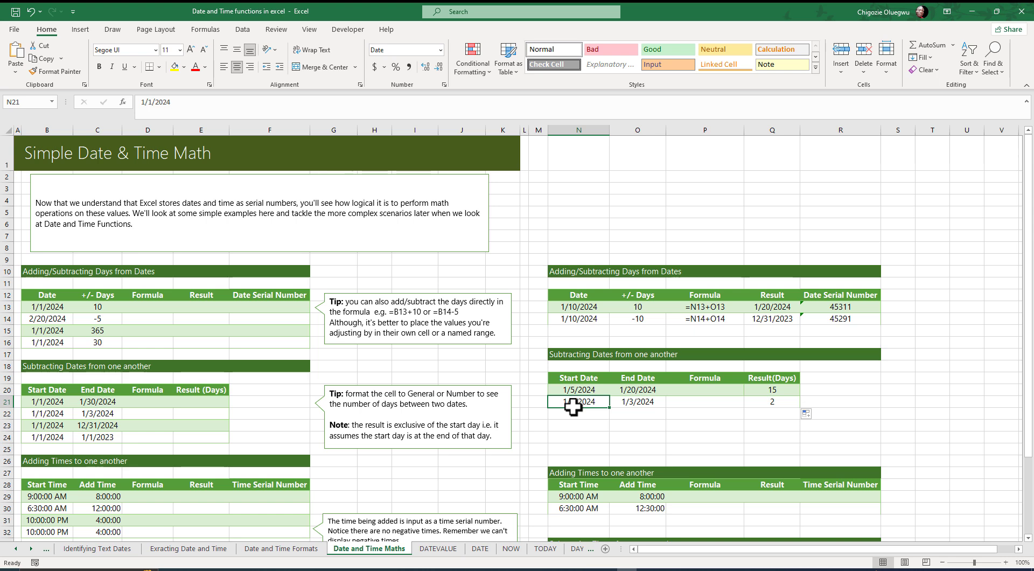
pyautogui.click(635, 403)
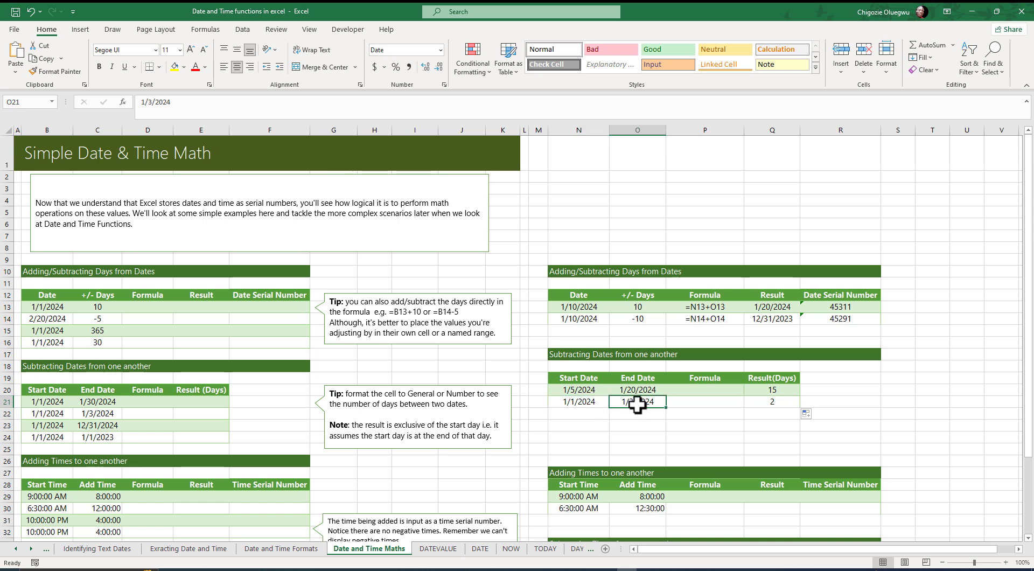
pyautogui.click(767, 403)
pyautogui.hotkey('ctrl', 'd')
pyautogui.click(647, 399)
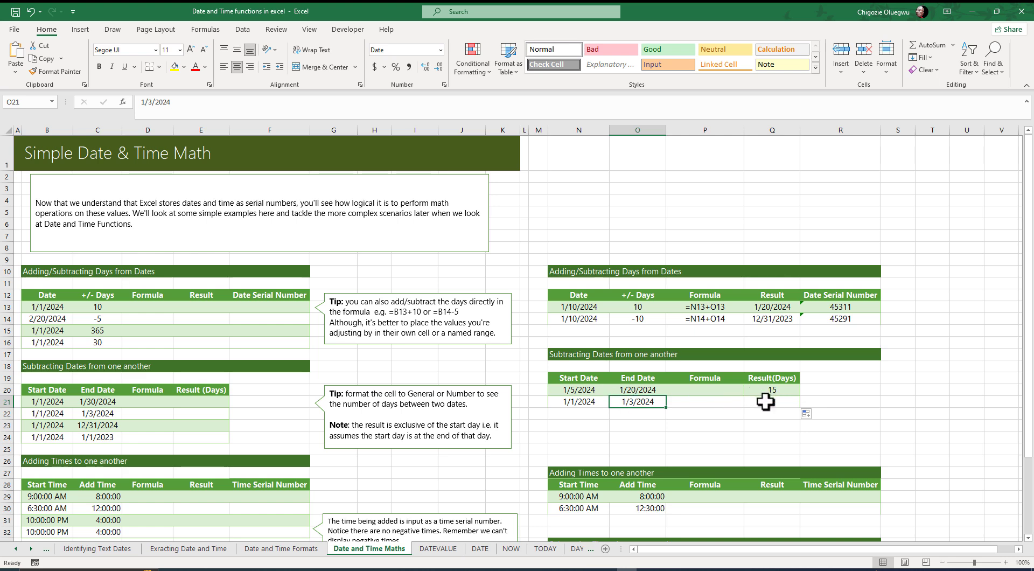
pyautogui.click(580, 405)
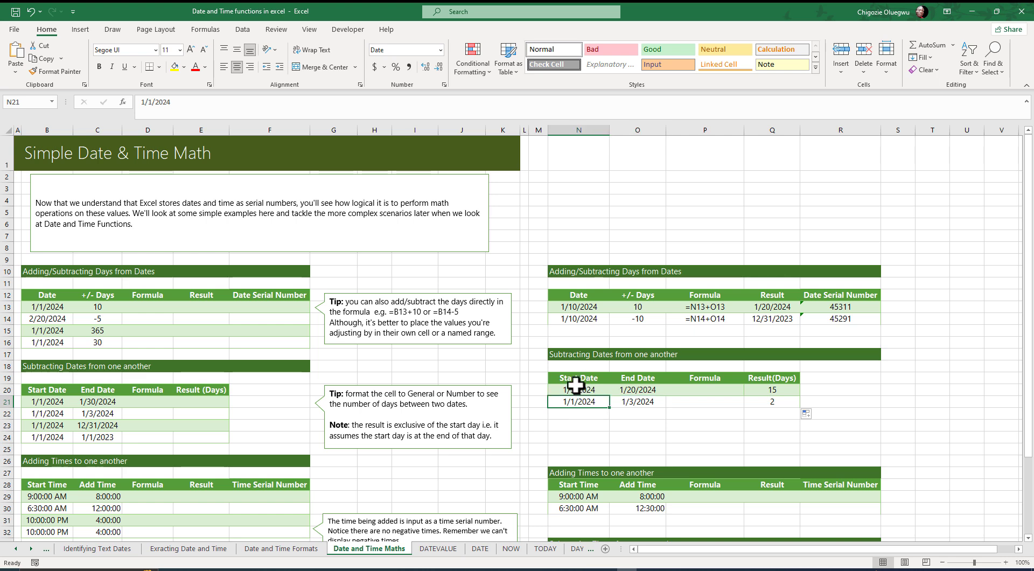
pyautogui.click(639, 401)
pyautogui.click(764, 402)
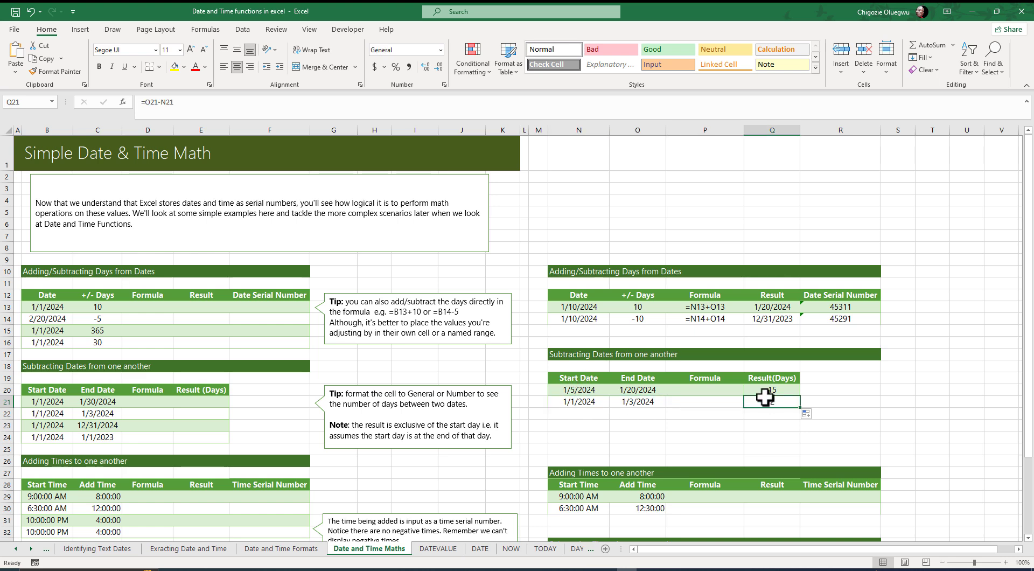
# Step: Change the start date in N21 to 1/10/2024 so that it falls after the end date
pyautogui.click(571, 404)
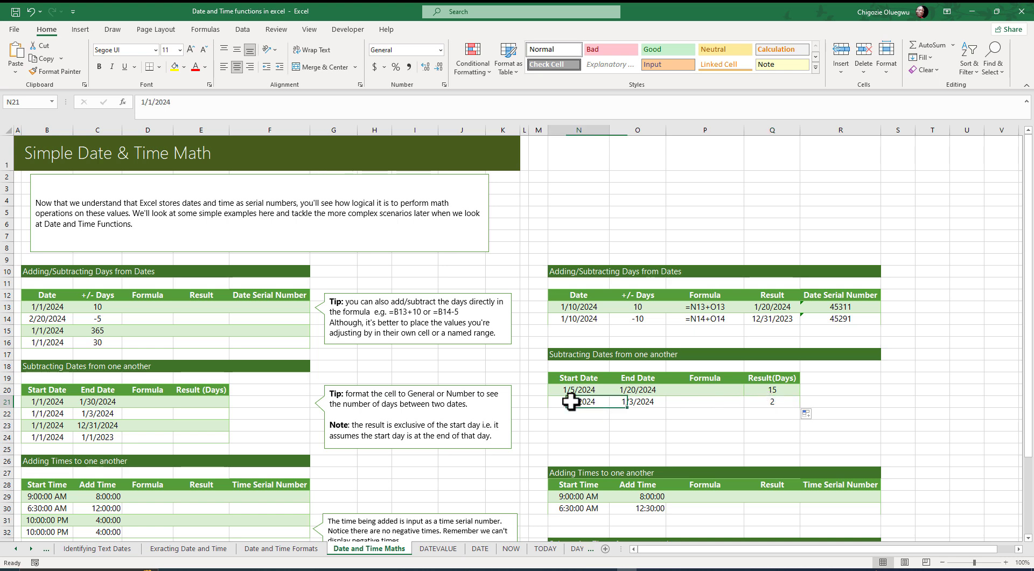
pyautogui.doubleClick(576, 401)
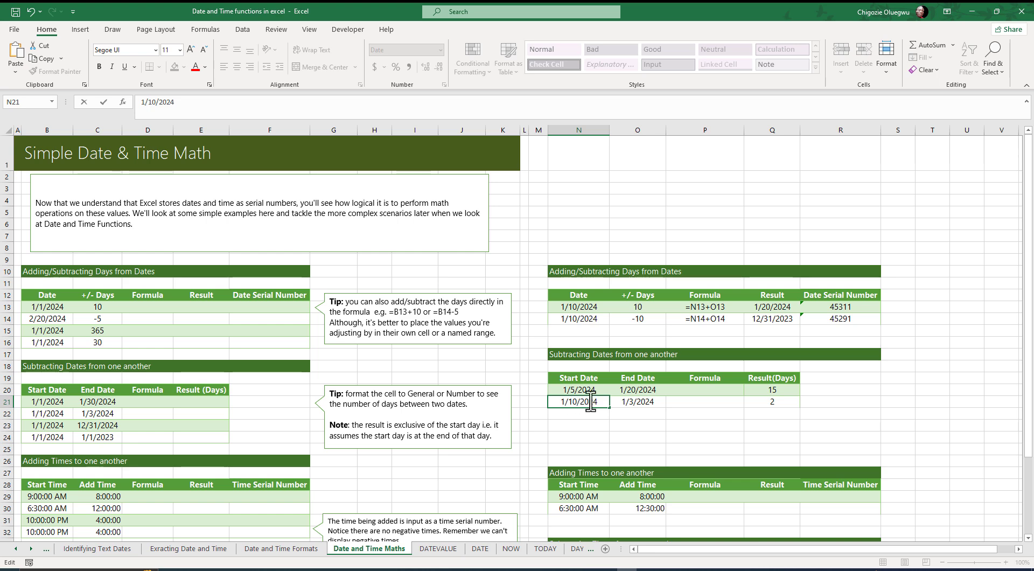
pyautogui.press('Return')
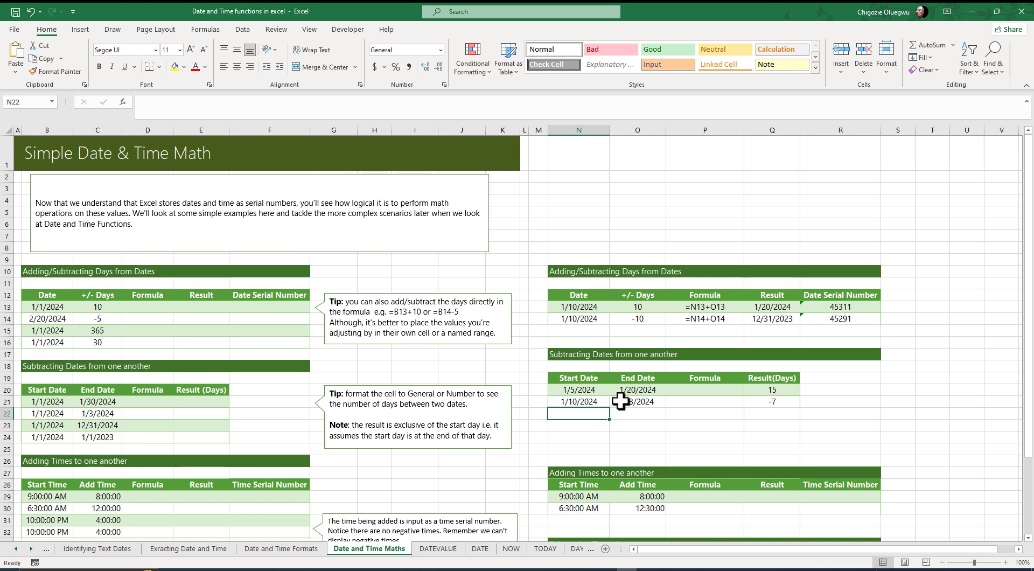
# Step: Check the recalculated day difference in Q21 against the start date in N21 and the end date in O21
pyautogui.click(780, 402)
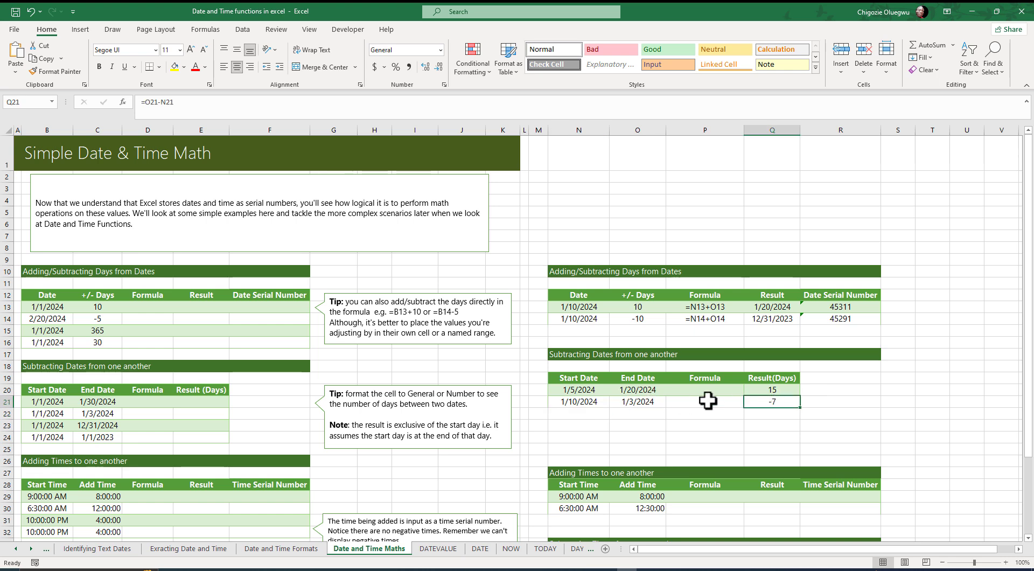
pyautogui.click(580, 401)
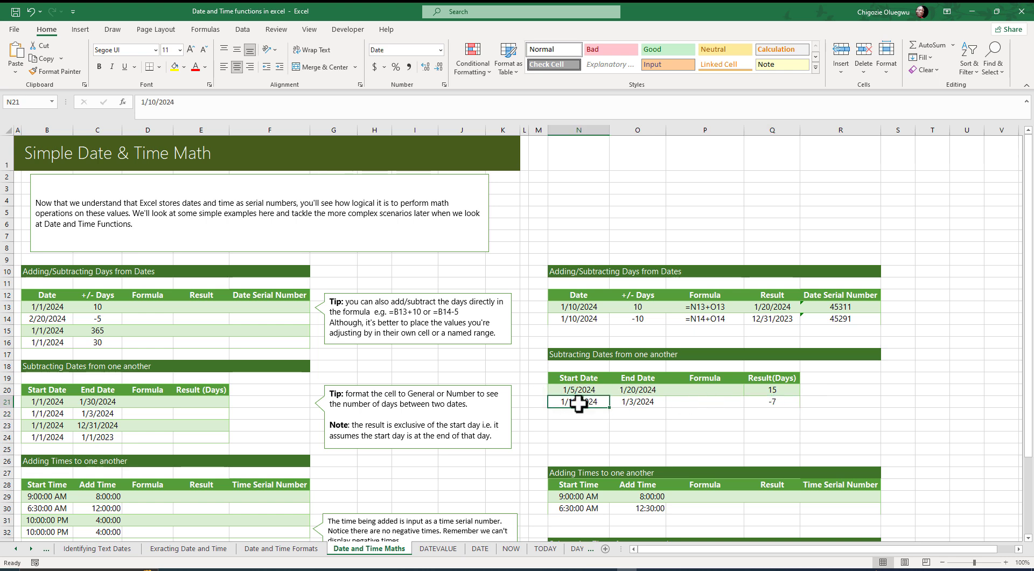
pyautogui.click(643, 403)
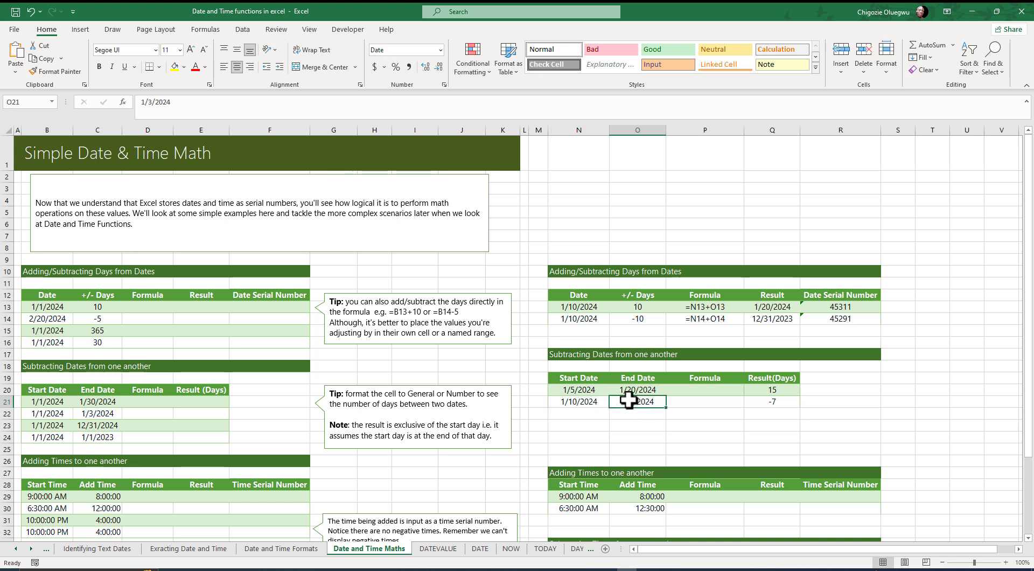
pyautogui.click(780, 403)
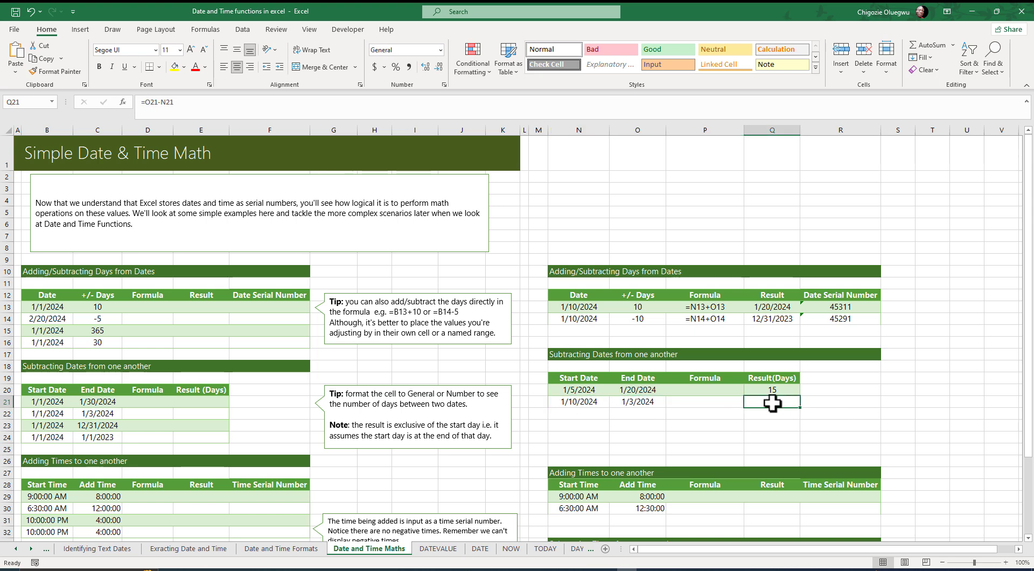
pyautogui.click(584, 401)
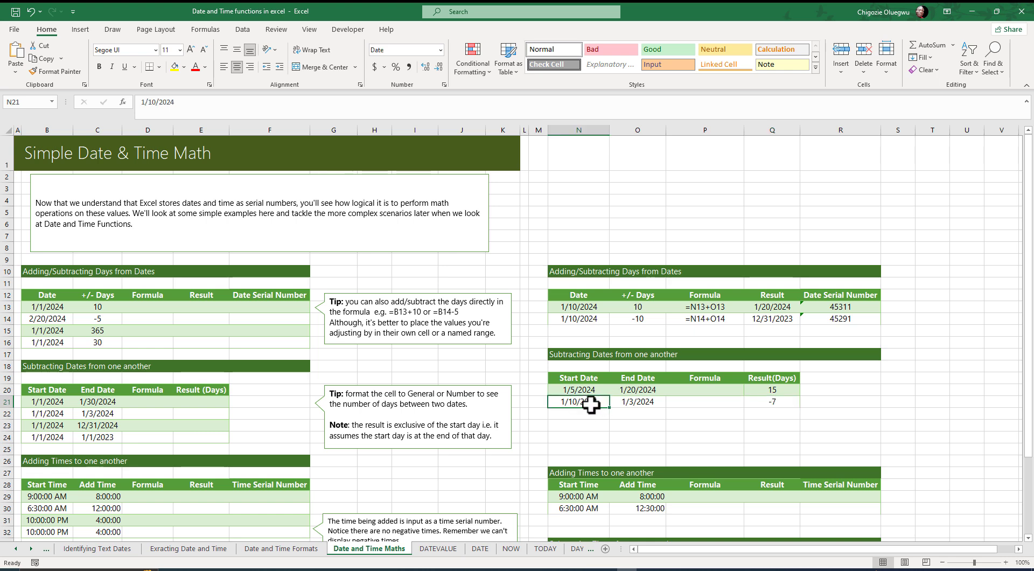
pyautogui.click(641, 401)
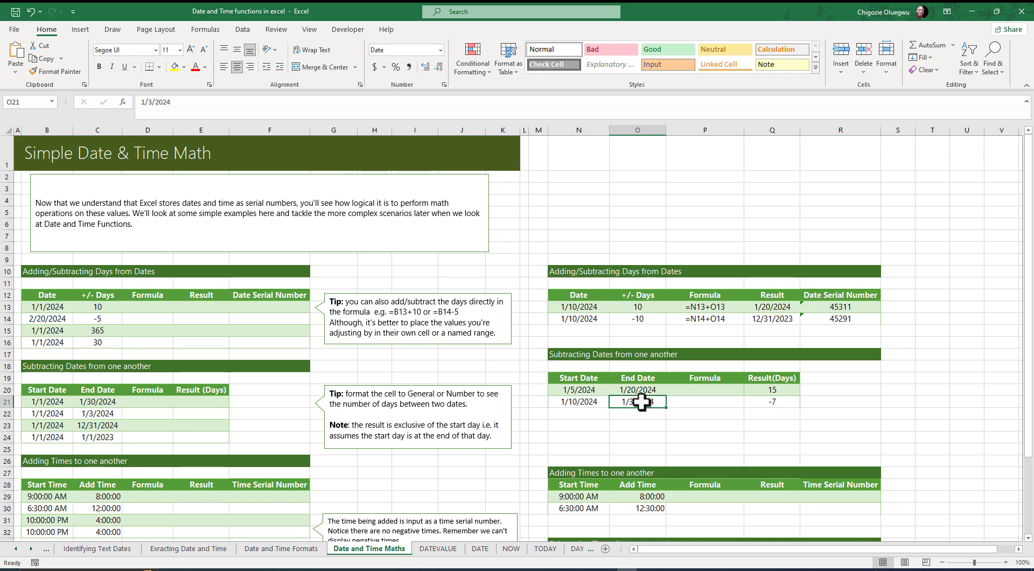
pyautogui.click(766, 402)
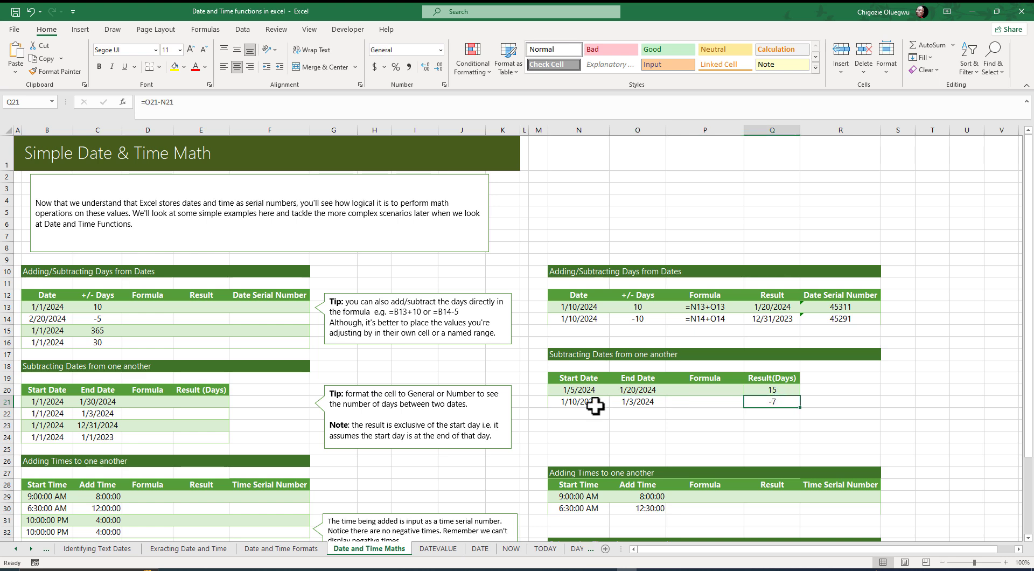
# Step: Enter =FORMULATEXT(Q20) in P20 to show the formula behind the first date subtraction result
pyautogui.moveTo(584, 402); pyautogui.dragTo(638, 401)
pyautogui.click(692, 389)
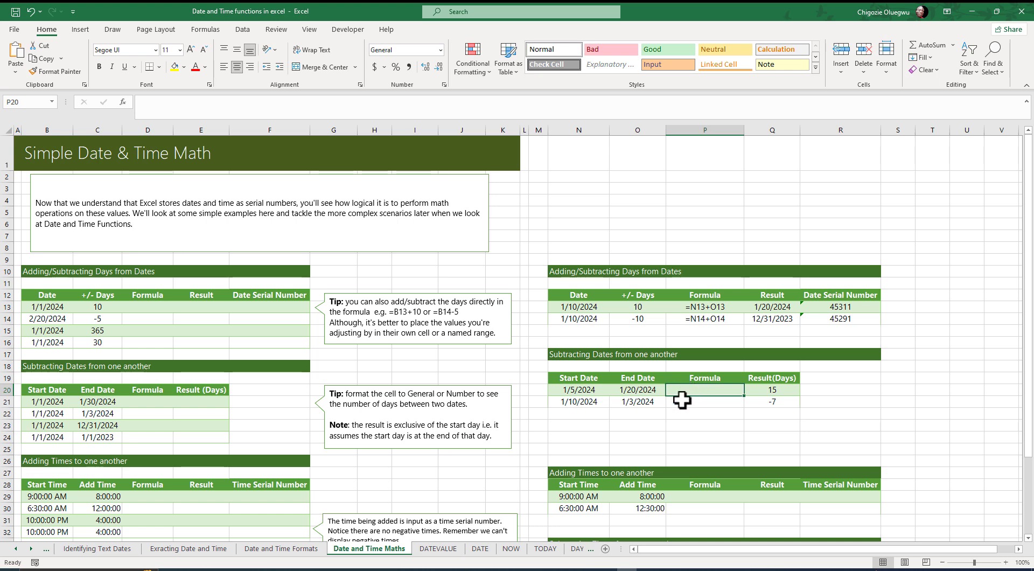
pyautogui.write('=FORMULATEXT(')
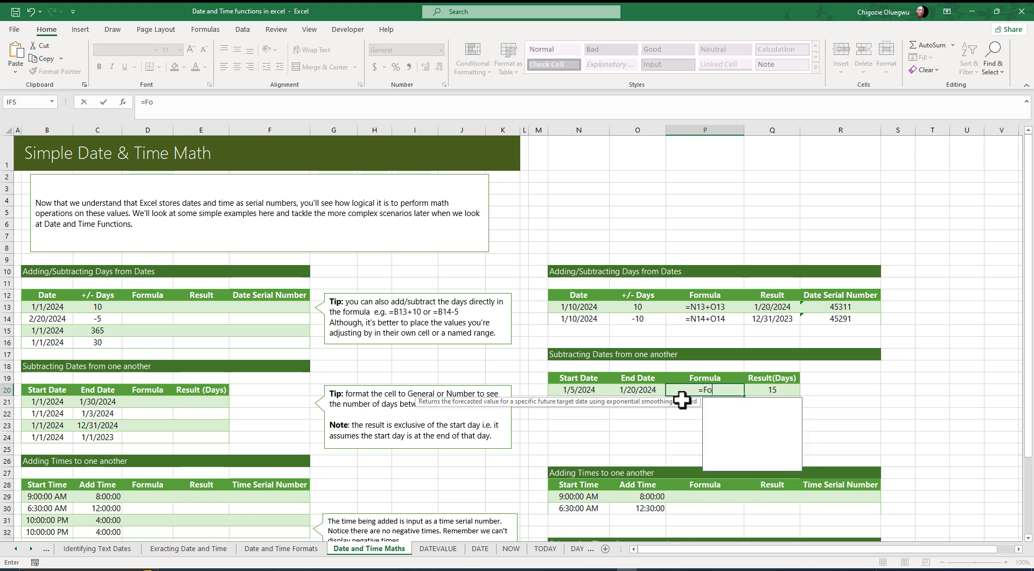
pyautogui.click(773, 392)
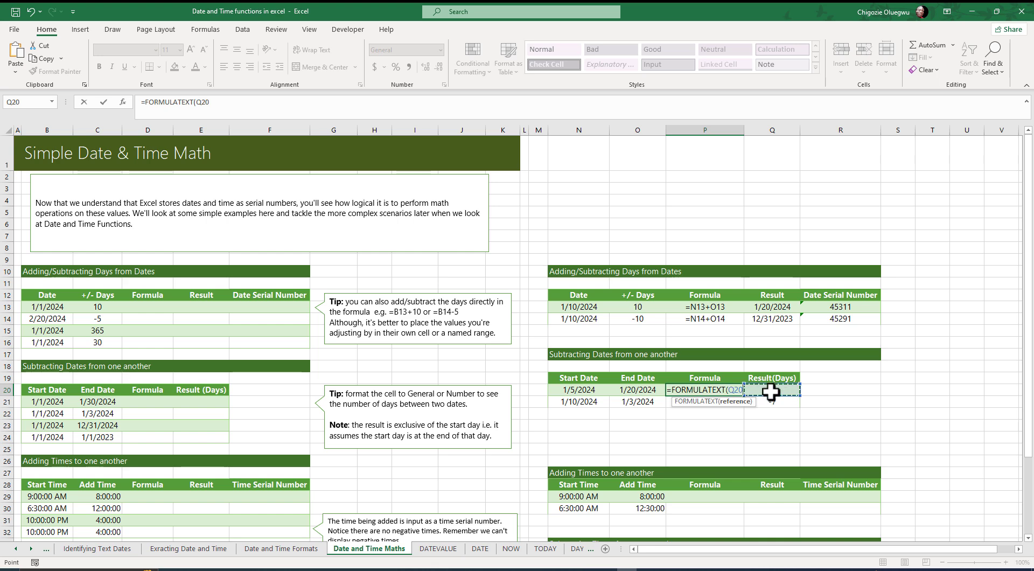
pyautogui.write(')')
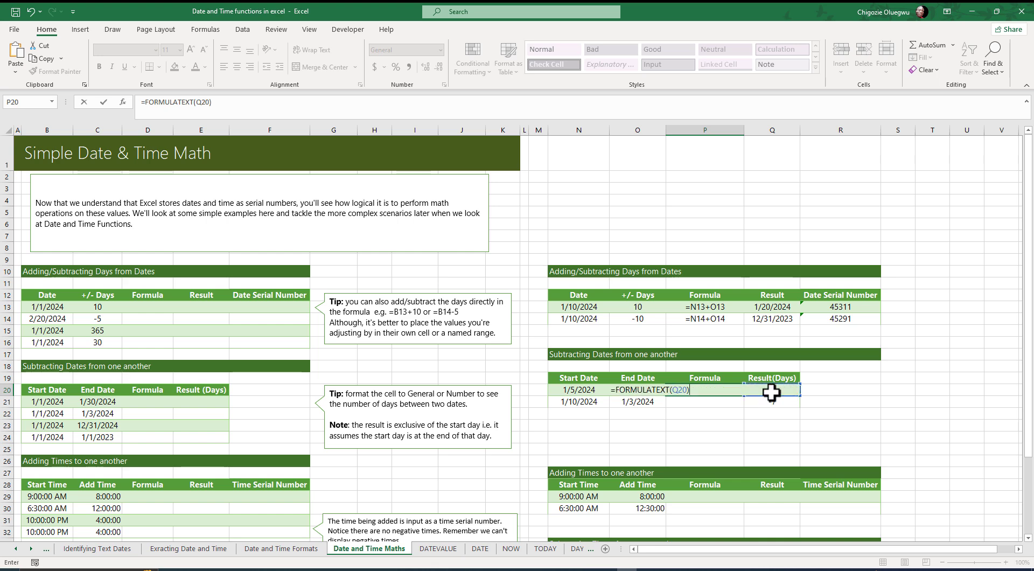
pyautogui.press('Return')
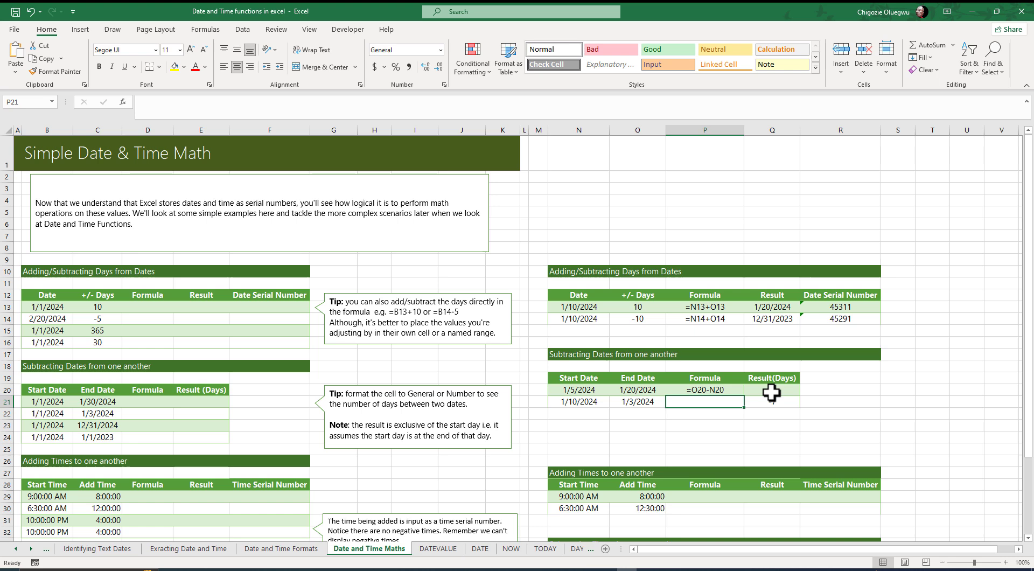
# Step: Fill the FORMULATEXT formula from P20 down to P21 without formatting and check the filled cells
pyautogui.click(703, 390)
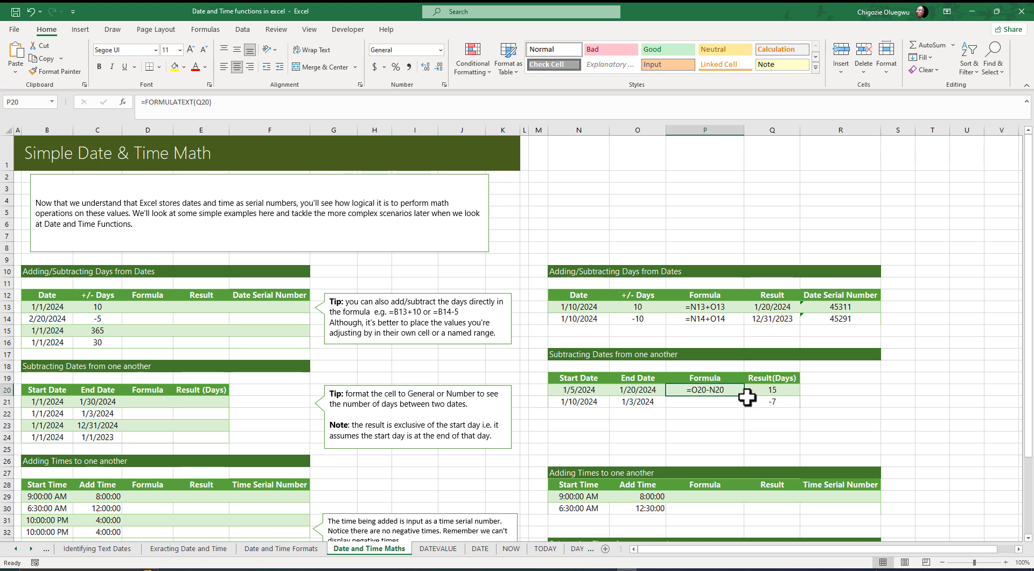
pyautogui.moveTo(744, 395); pyautogui.dragTo(740, 418)
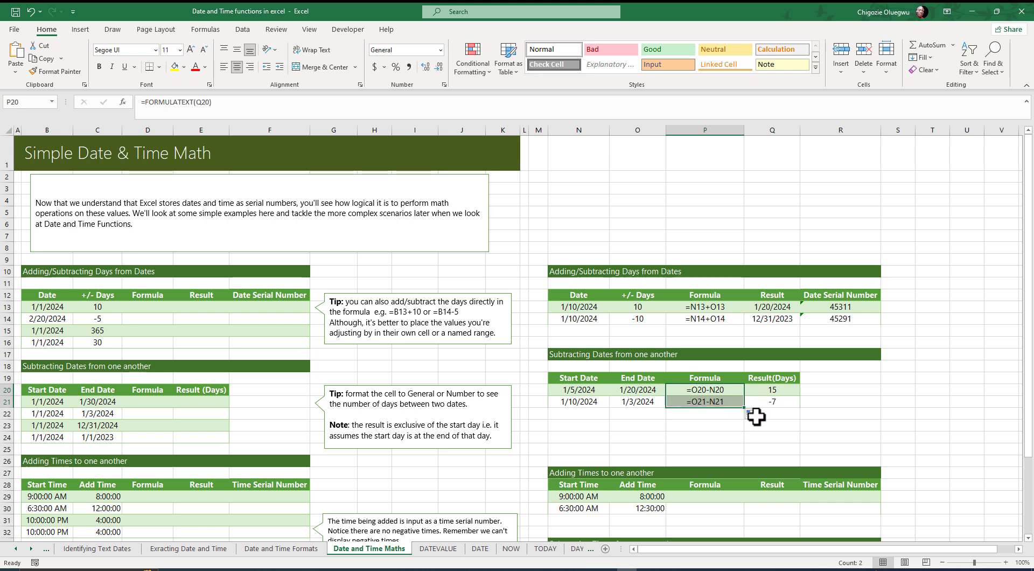
pyautogui.click(754, 414)
pyautogui.click(779, 453)
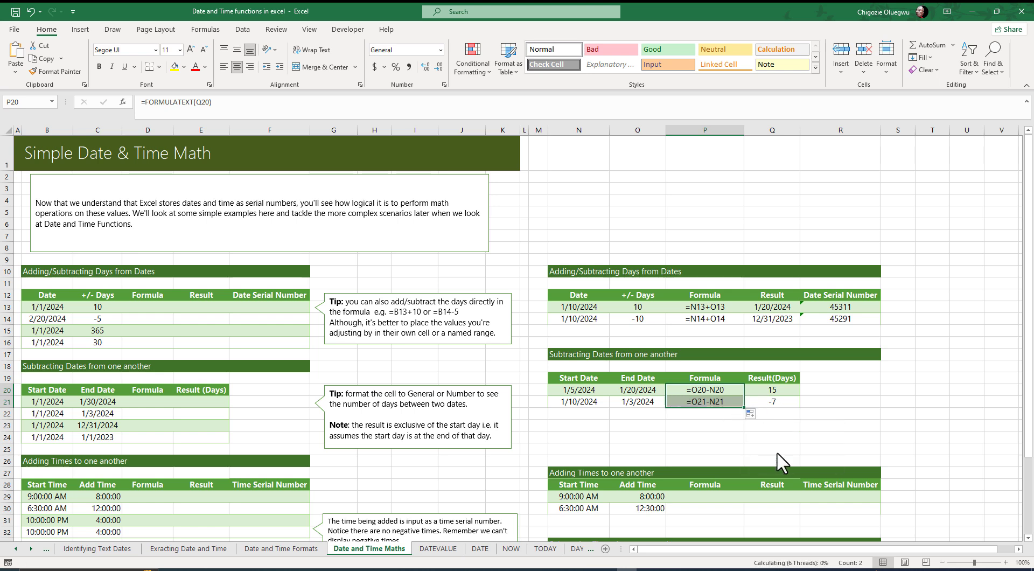
pyautogui.click(704, 387)
pyautogui.click(709, 399)
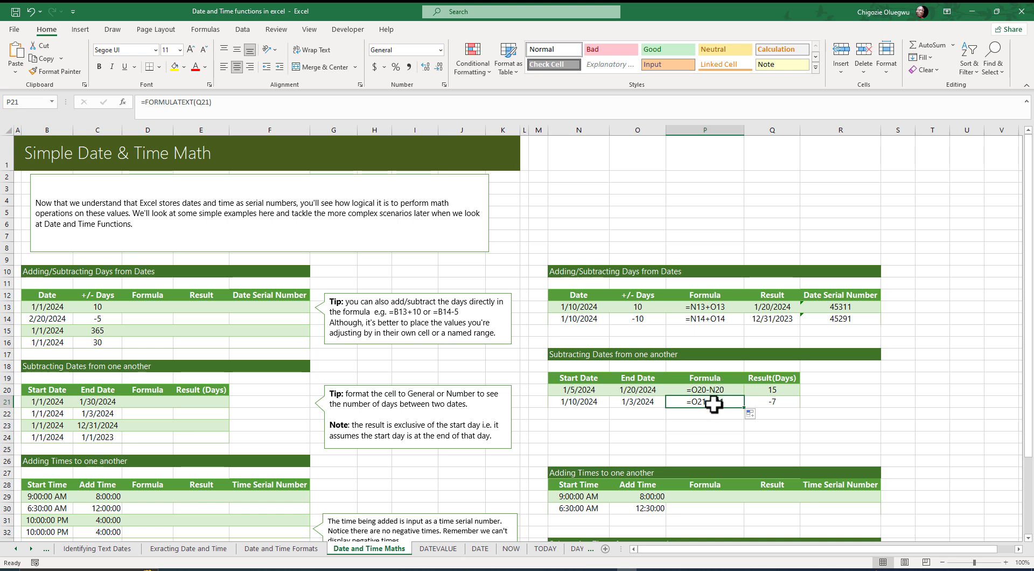
pyautogui.click(775, 401)
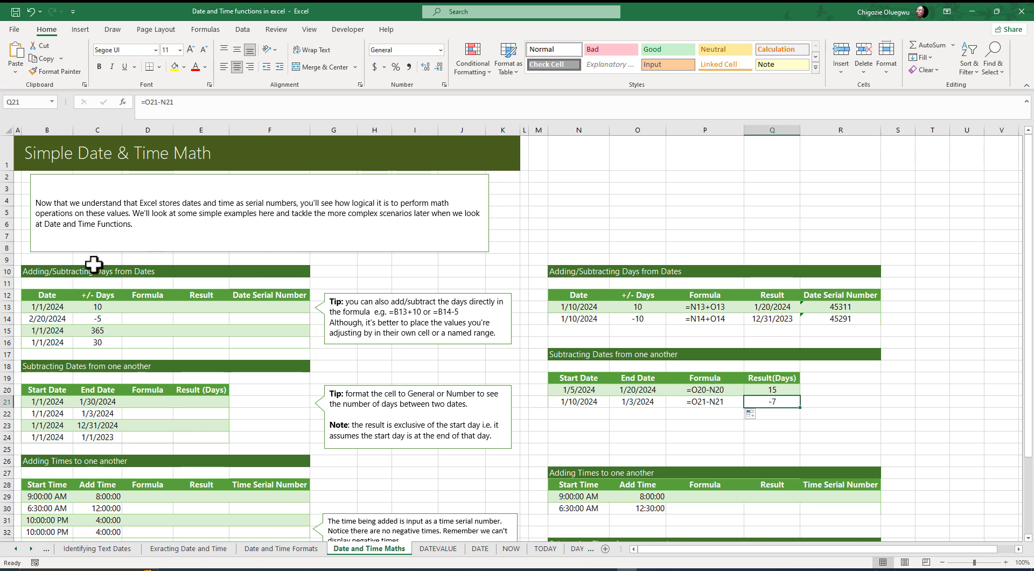
# Step: Enter =B13+C13 in E13 to add the day adjustment to the first date in the Adding/Subtracting Days practice table
pyautogui.click(146, 307)
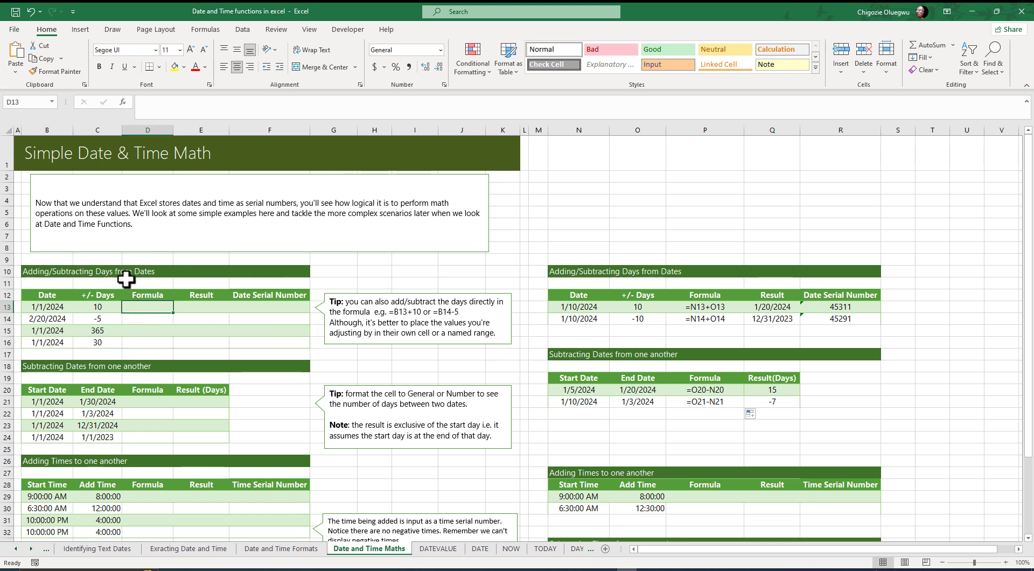
pyautogui.moveTo(43, 302); pyautogui.dragTo(93, 344)
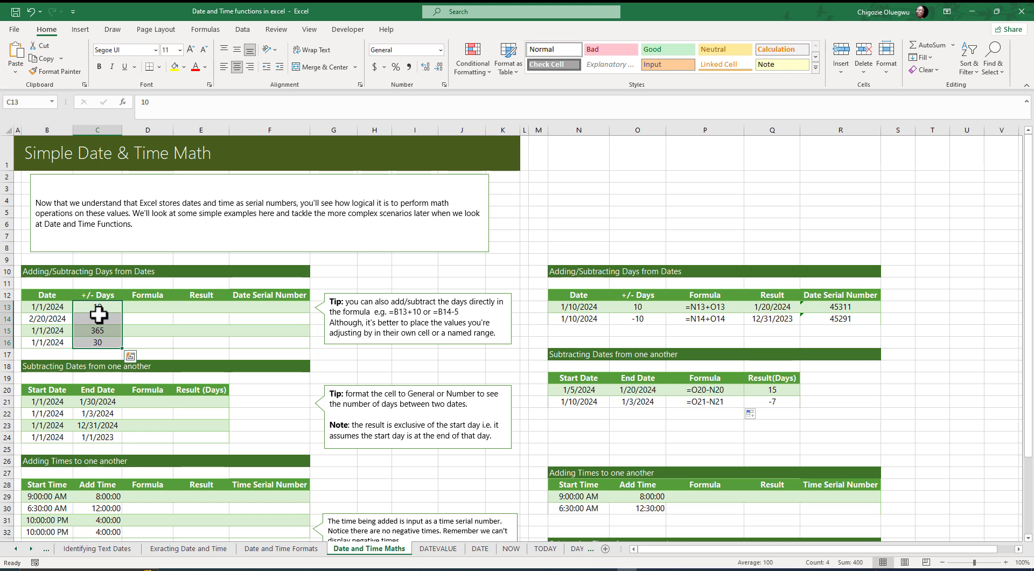
pyautogui.click(204, 306)
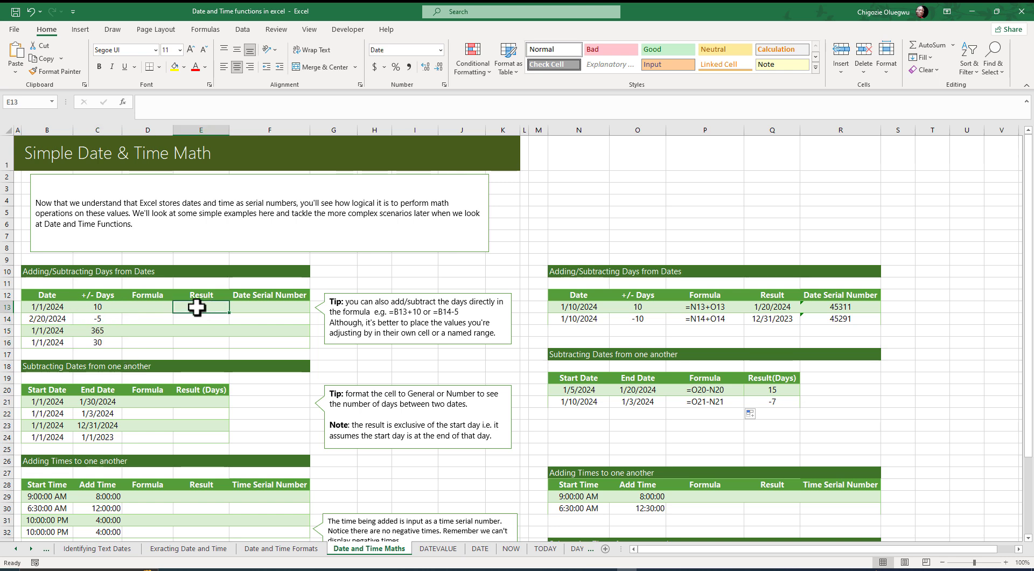
pyautogui.write('=')
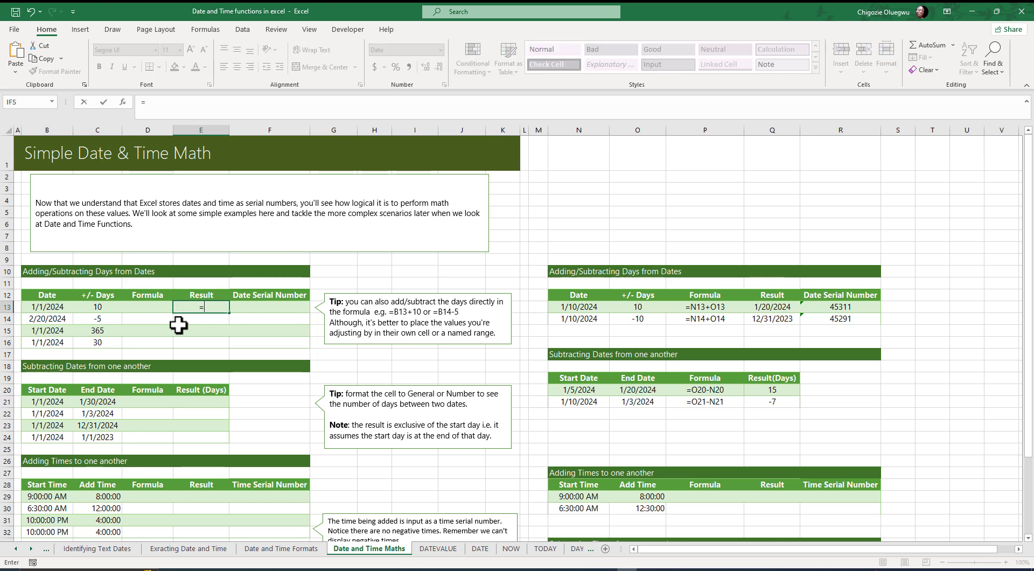
pyautogui.click(57, 307)
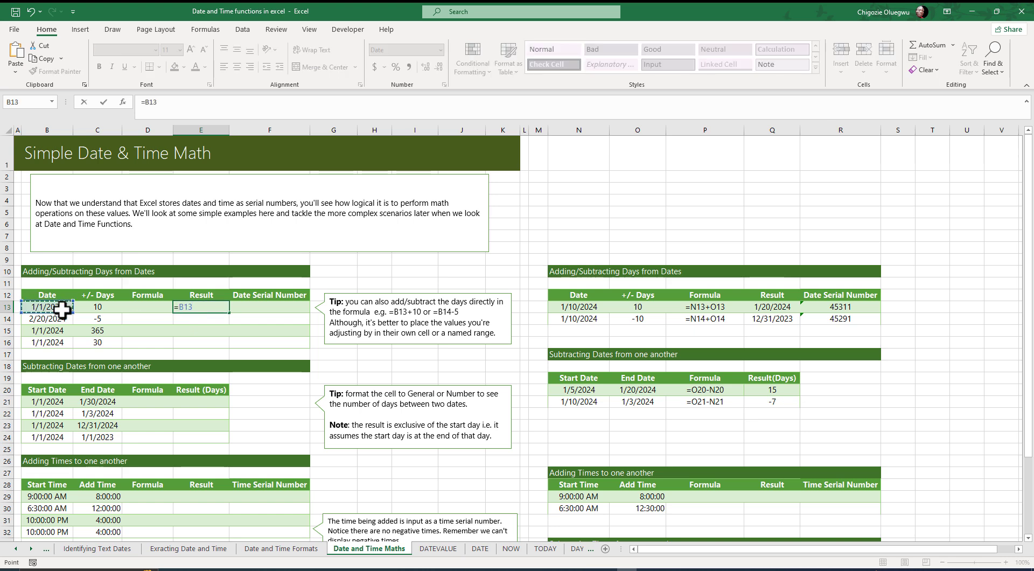
pyautogui.write('+')
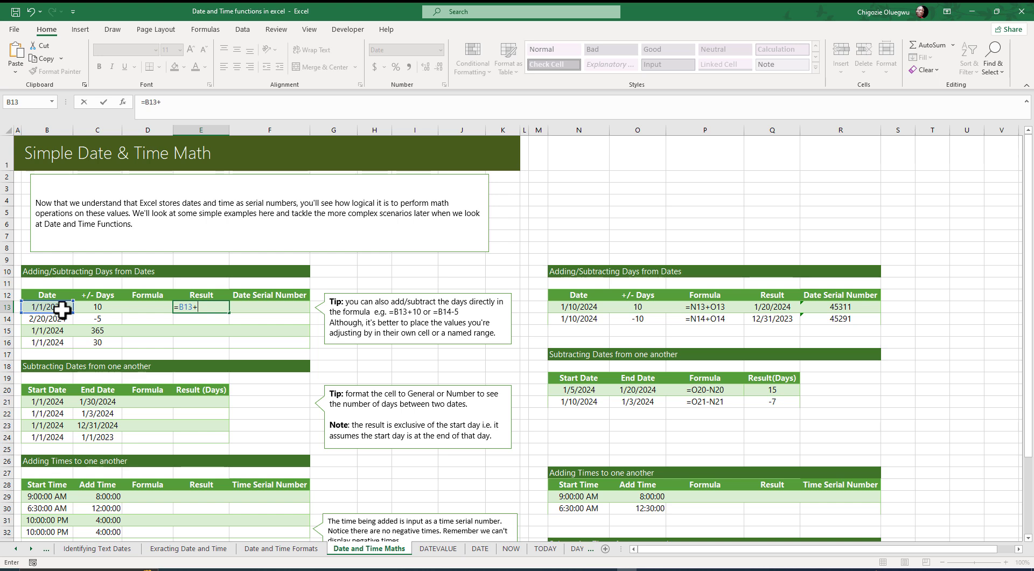
pyautogui.click(92, 310)
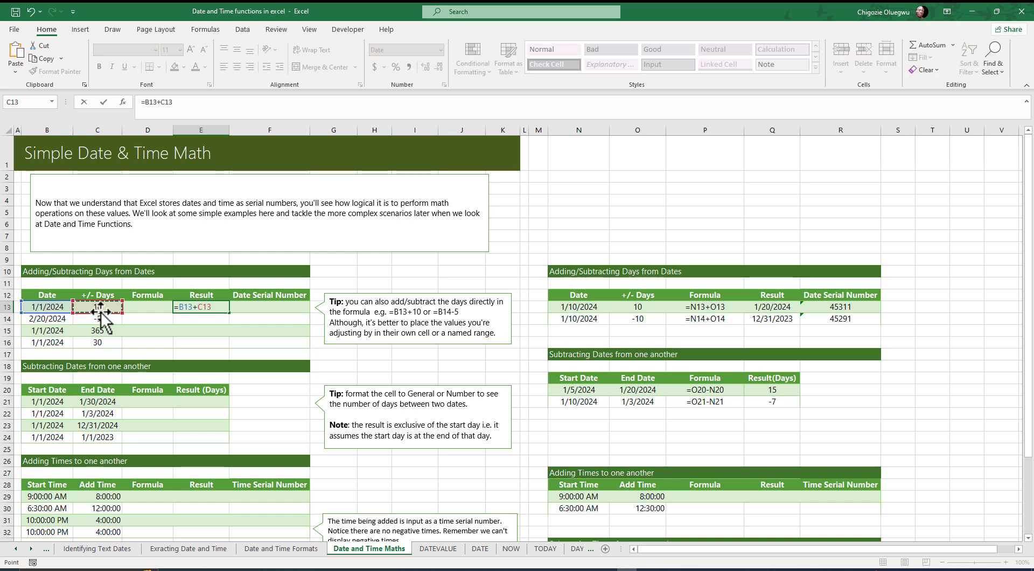
pyautogui.press('Return')
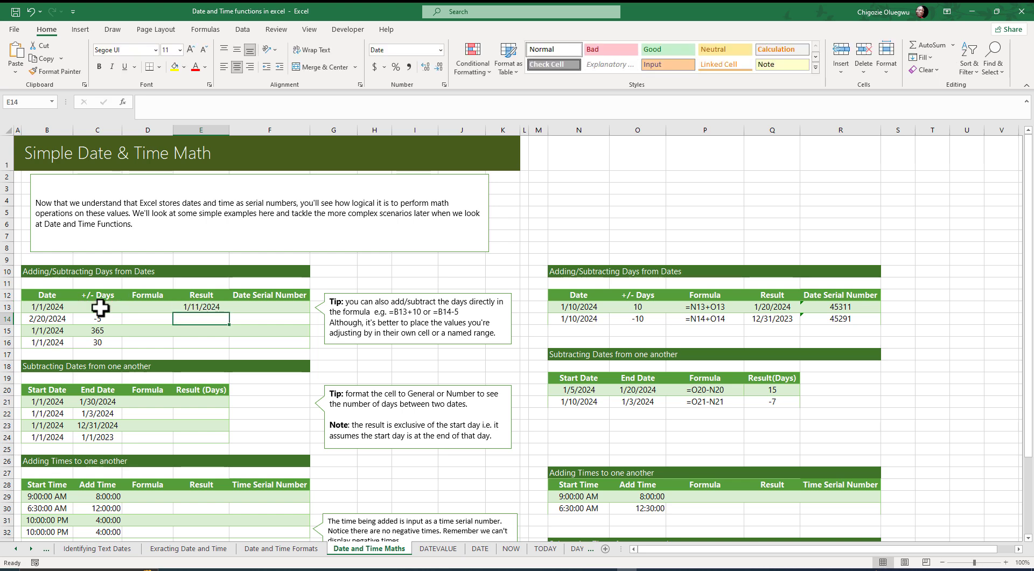
# Step: Fill the date addition formula from E13 down to E16 using the Fill Without Formatting option
pyautogui.click(40, 308)
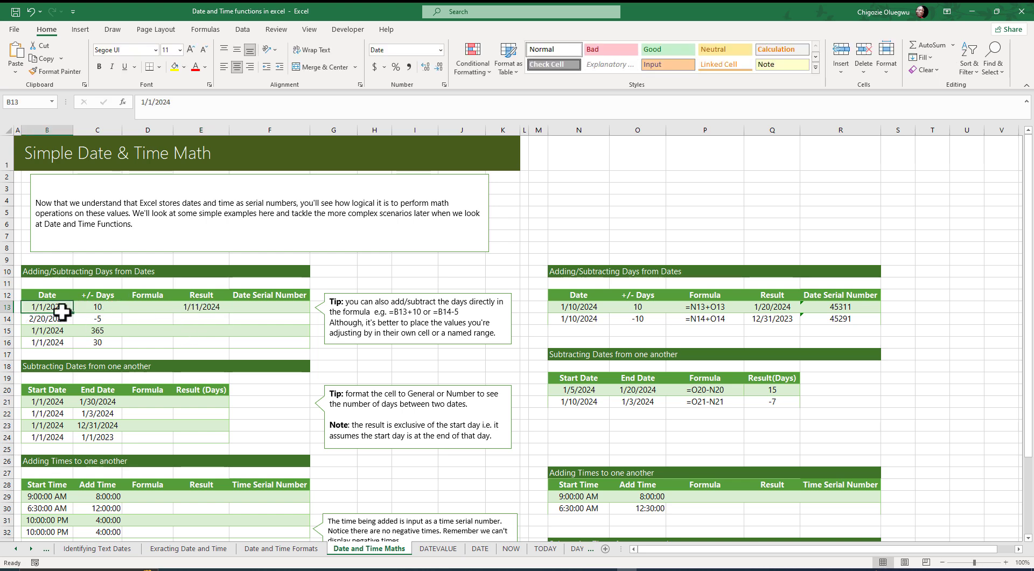
pyautogui.click(101, 310)
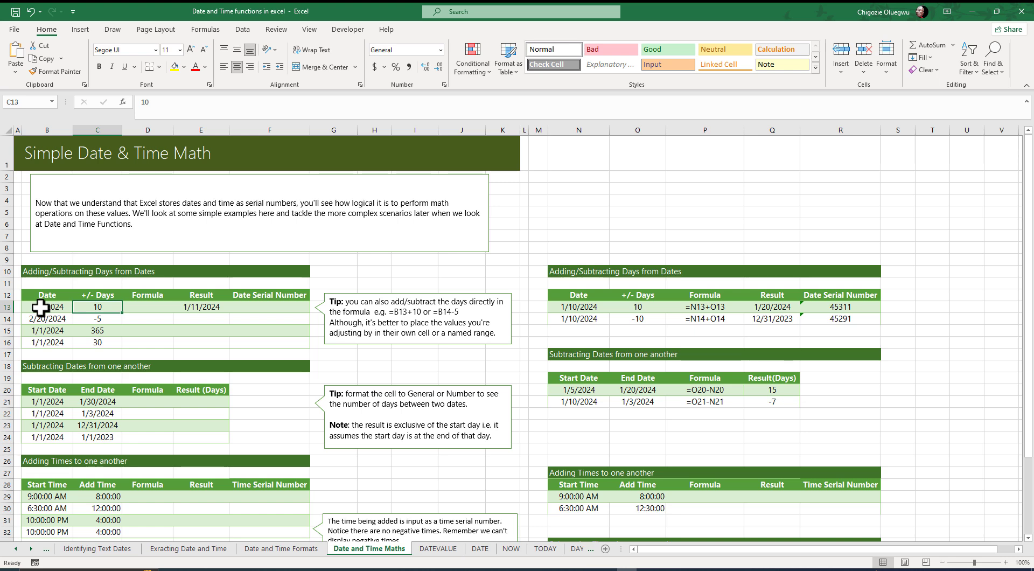
pyautogui.click(194, 309)
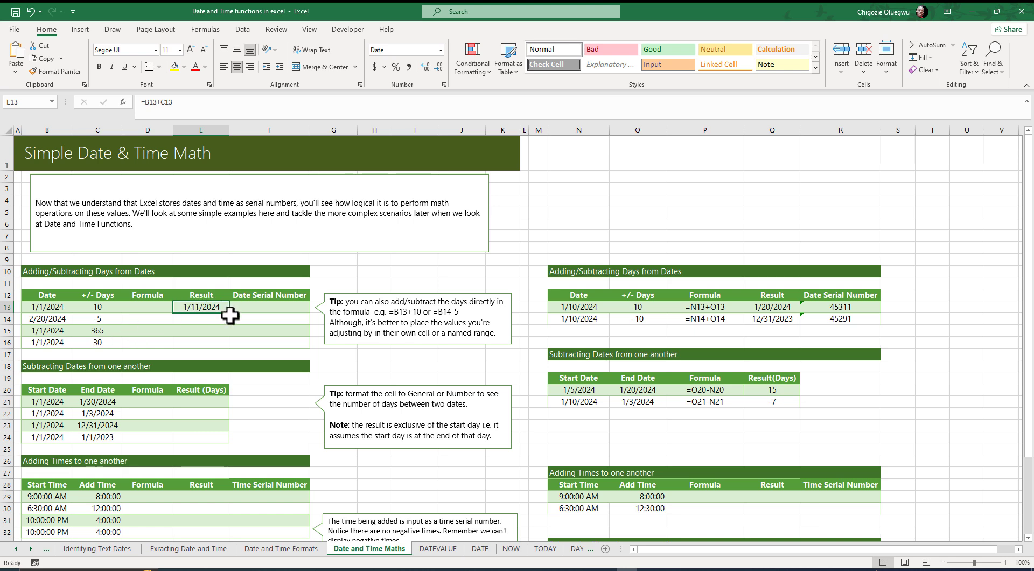
pyautogui.moveTo(231, 315); pyautogui.dragTo(226, 356)
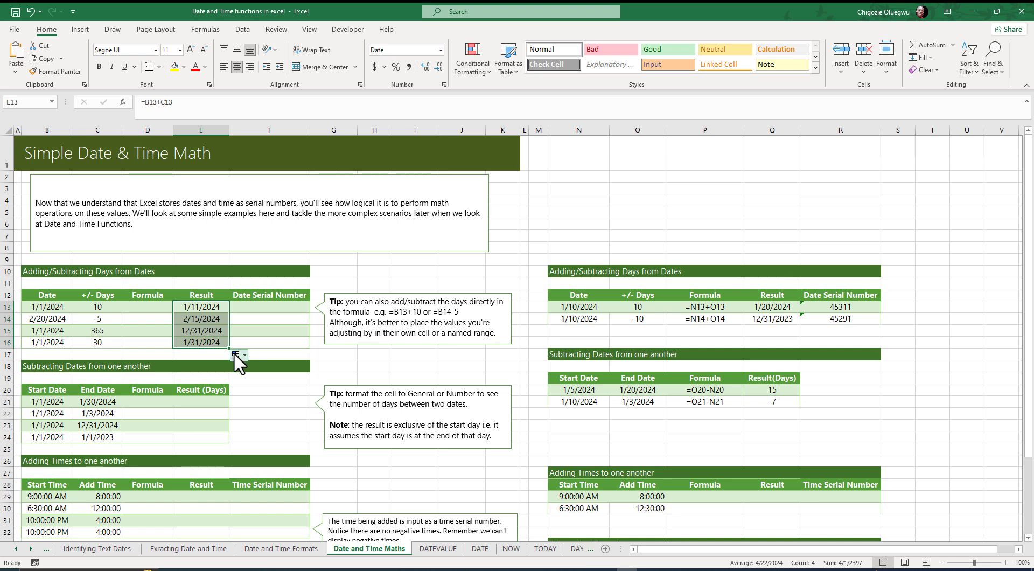
pyautogui.click(236, 353)
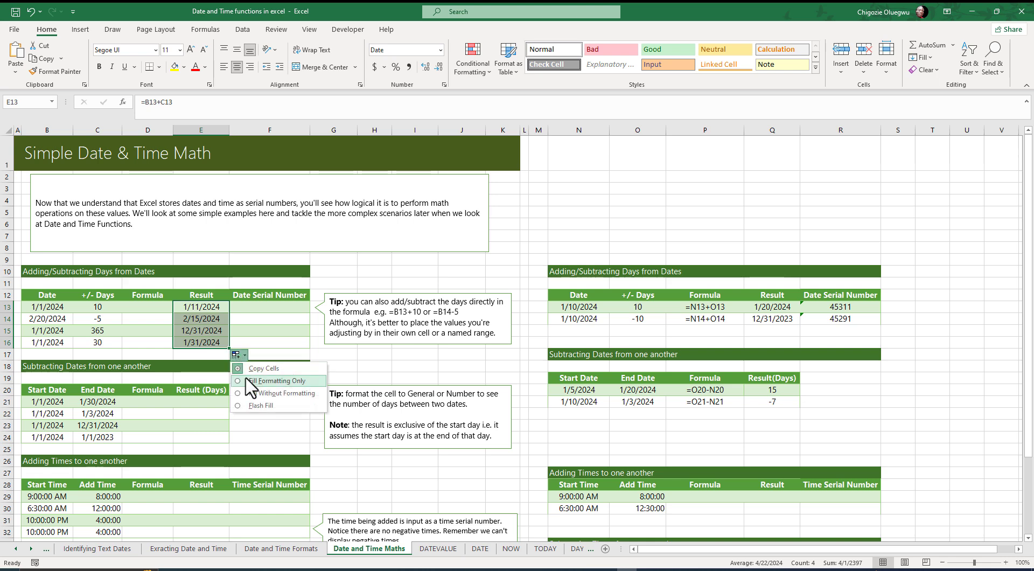
pyautogui.click(302, 394)
pyautogui.click(204, 344)
# Step: Compare the dates in B14:B16 and day adjustments in C14:C16 with the results in E14:E16, row by row
pyautogui.click(47, 319)
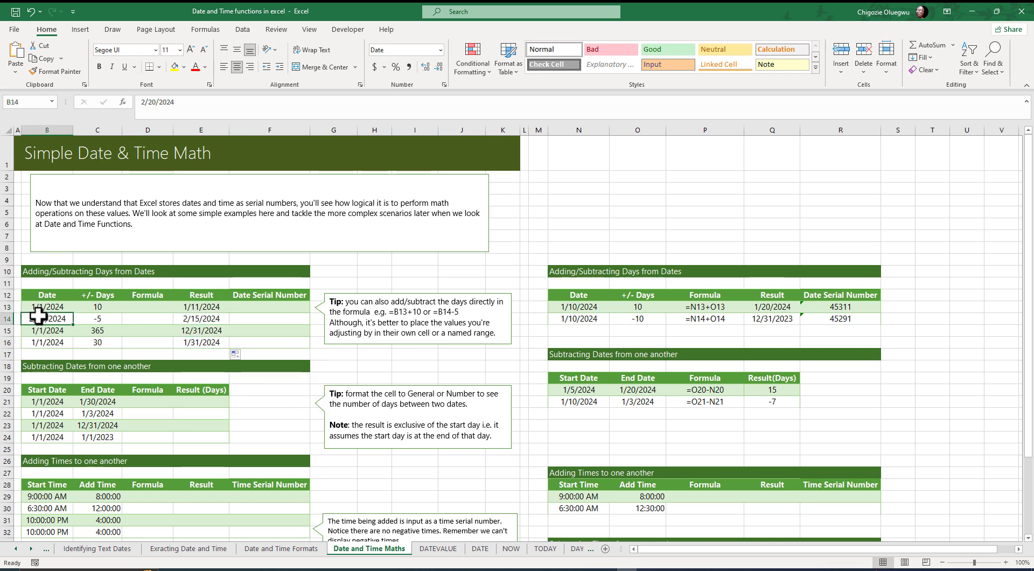
pyautogui.click(99, 321)
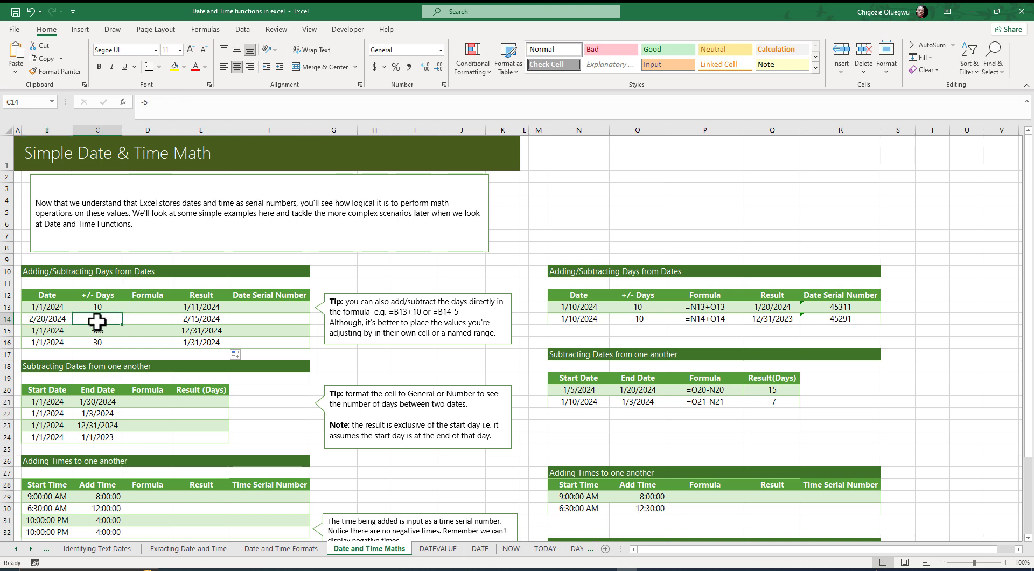
pyautogui.click(46, 320)
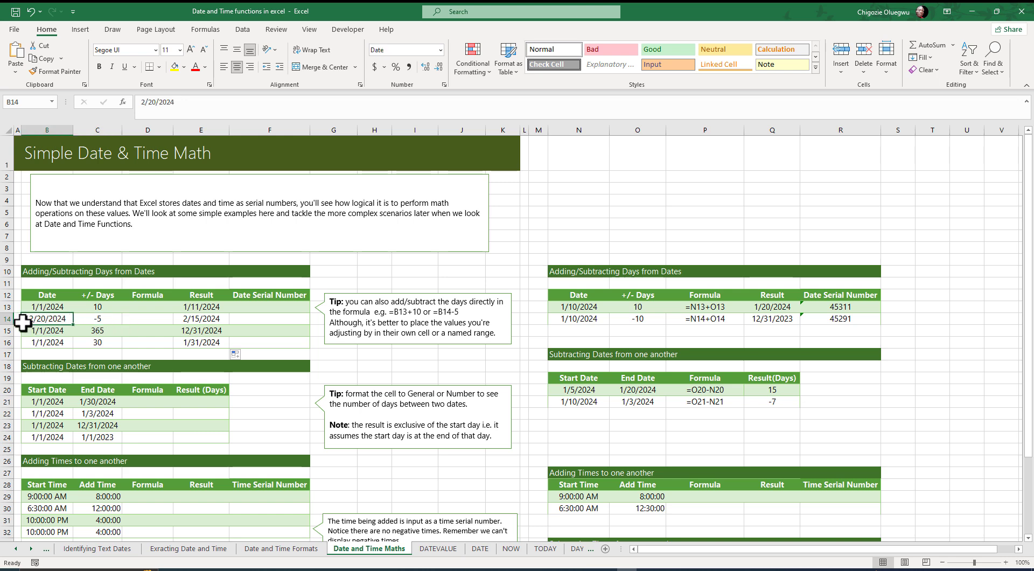
pyautogui.click(95, 322)
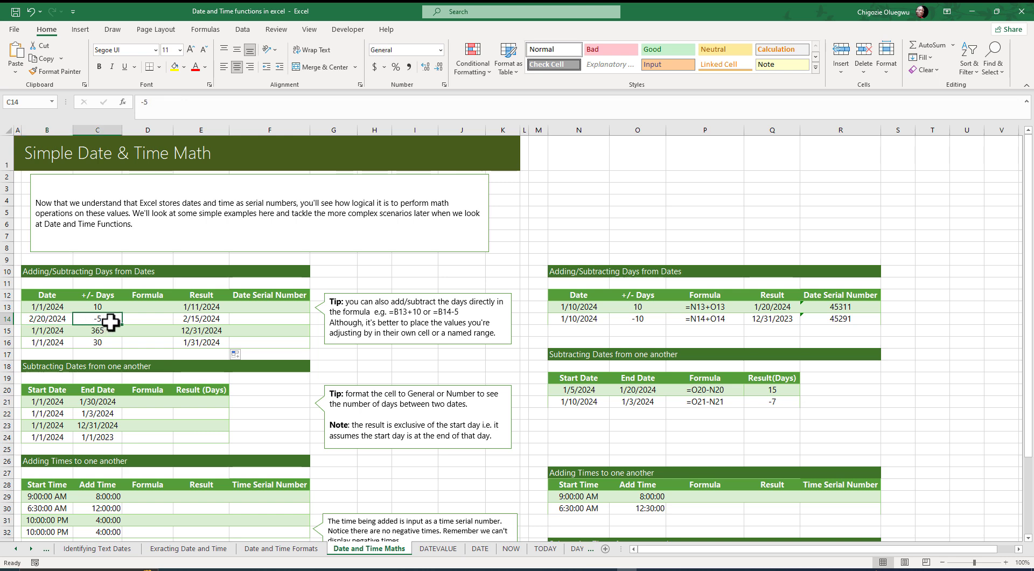
pyautogui.click(207, 321)
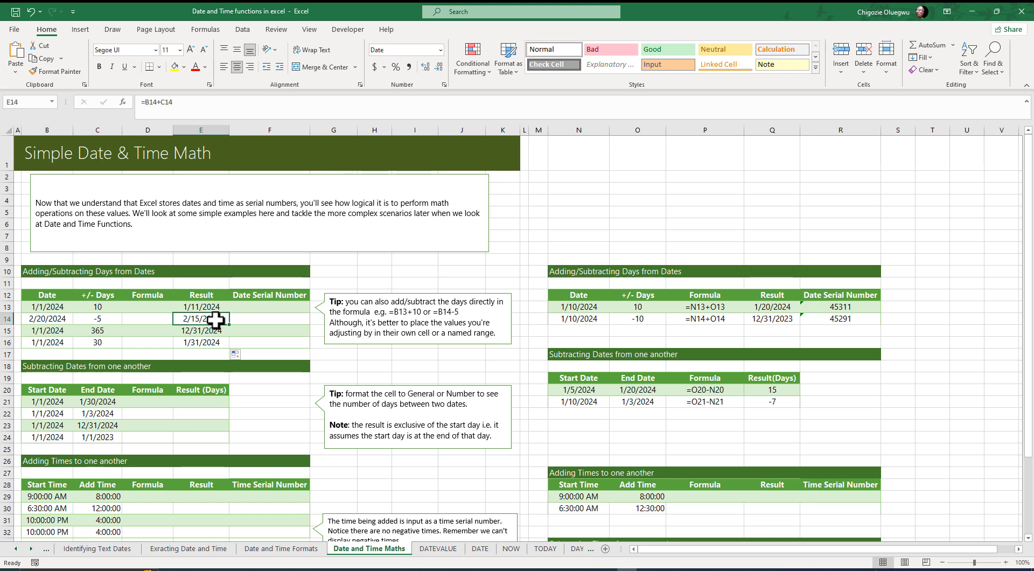
pyautogui.click(46, 330)
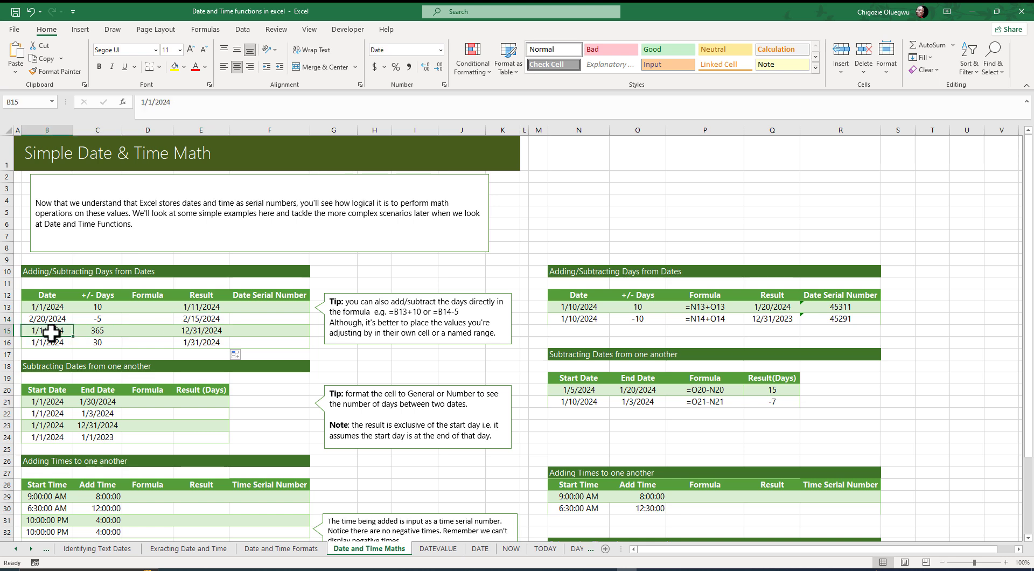
pyautogui.click(95, 331)
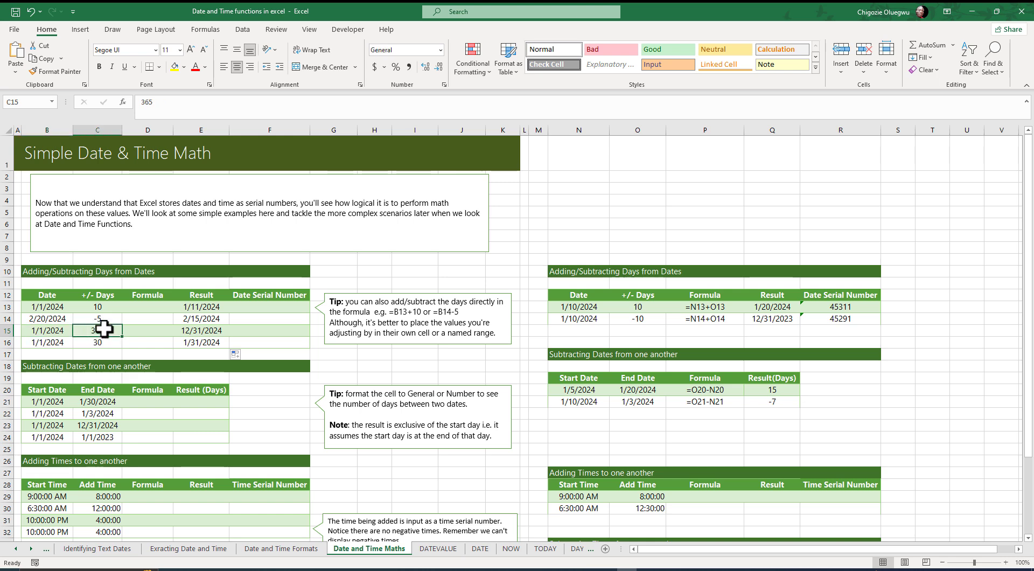
pyautogui.click(45, 330)
pyautogui.click(181, 333)
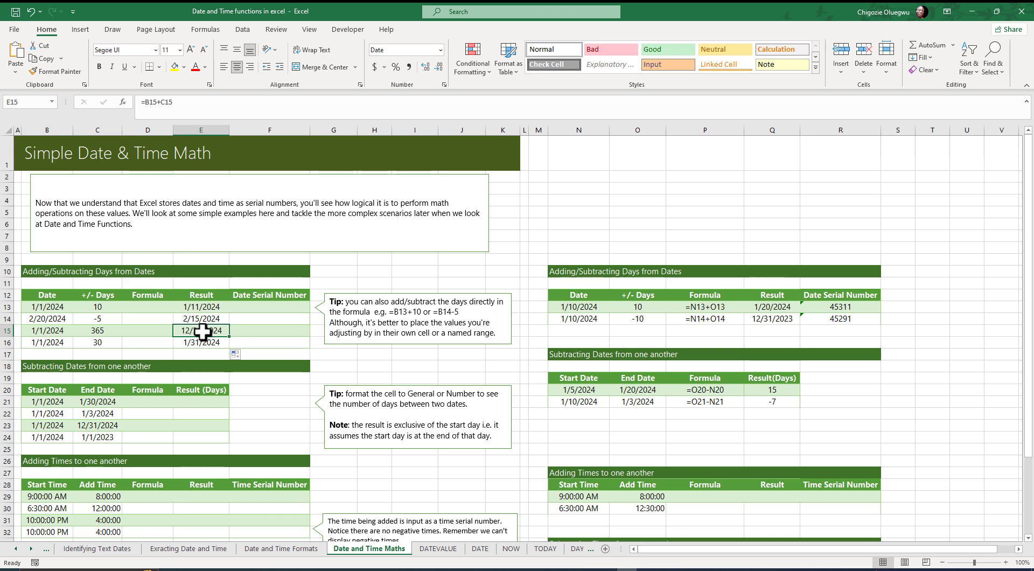
pyautogui.click(50, 332)
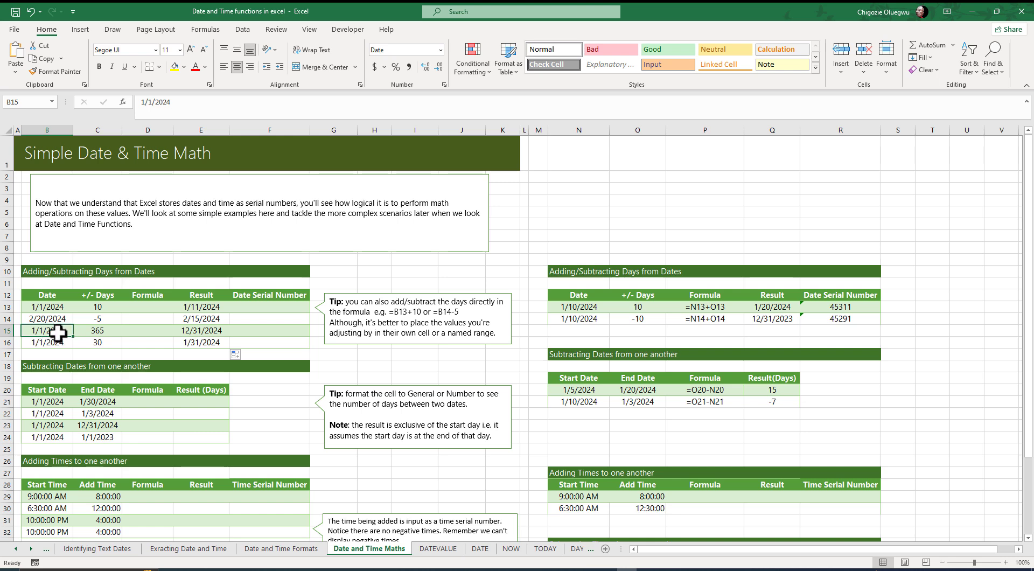
pyautogui.click(189, 333)
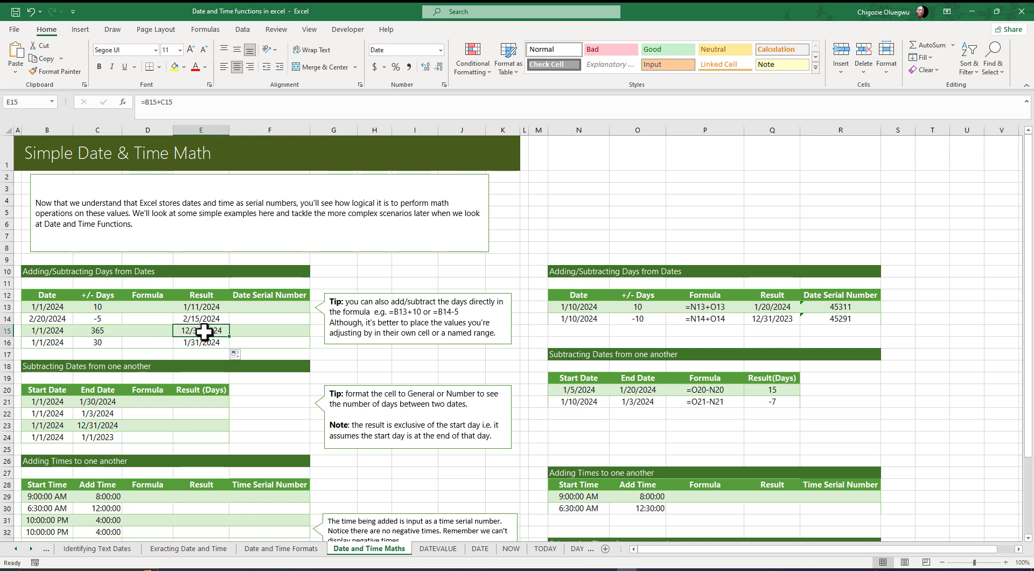
pyautogui.click(47, 344)
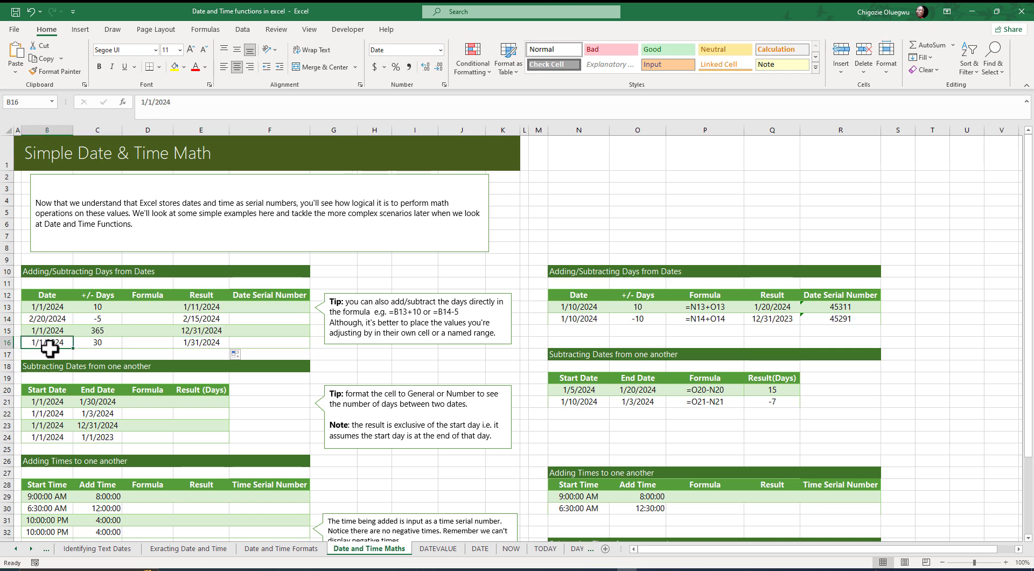
pyautogui.click(97, 343)
pyautogui.click(195, 344)
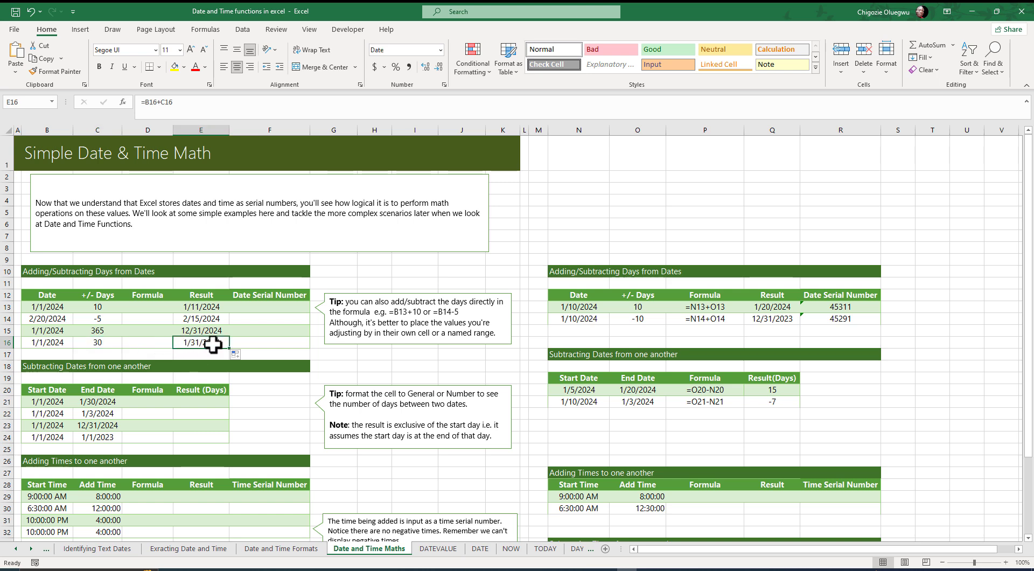
# Step: Set the day adjustment in C16 to 60 and check the resulting date in E16
pyautogui.click(97, 344)
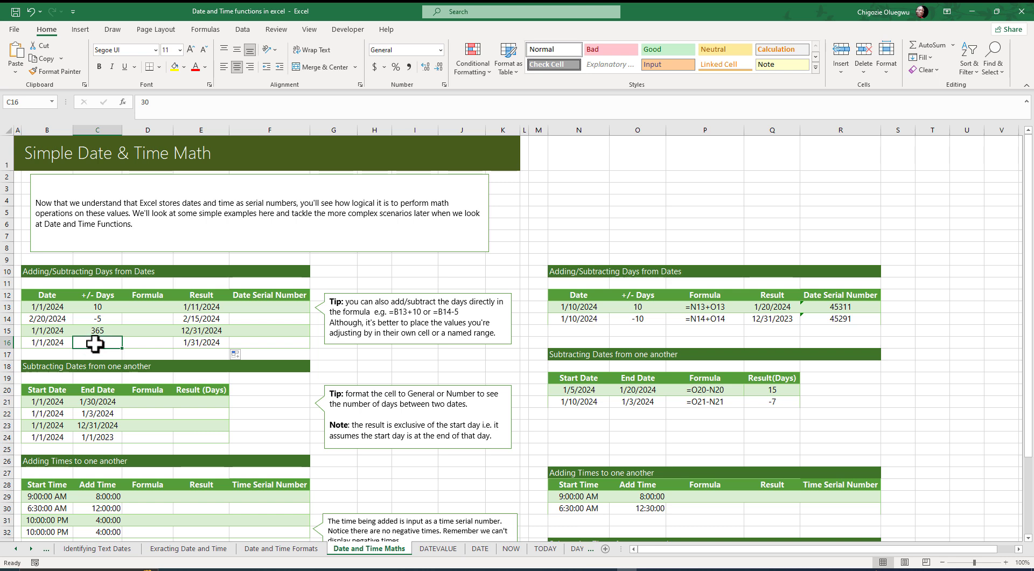
pyautogui.write('60')
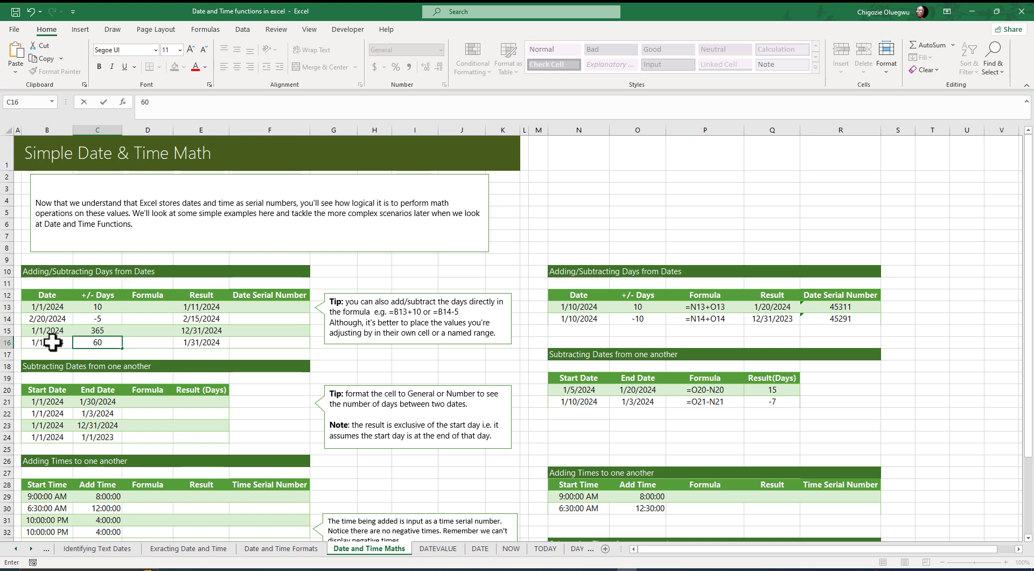
pyautogui.press('Return')
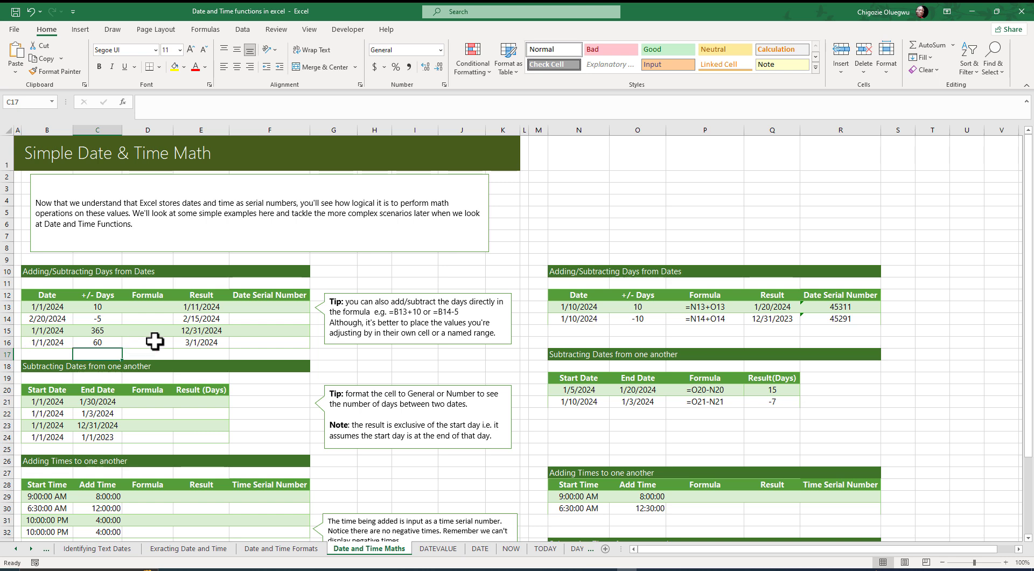
pyautogui.click(200, 343)
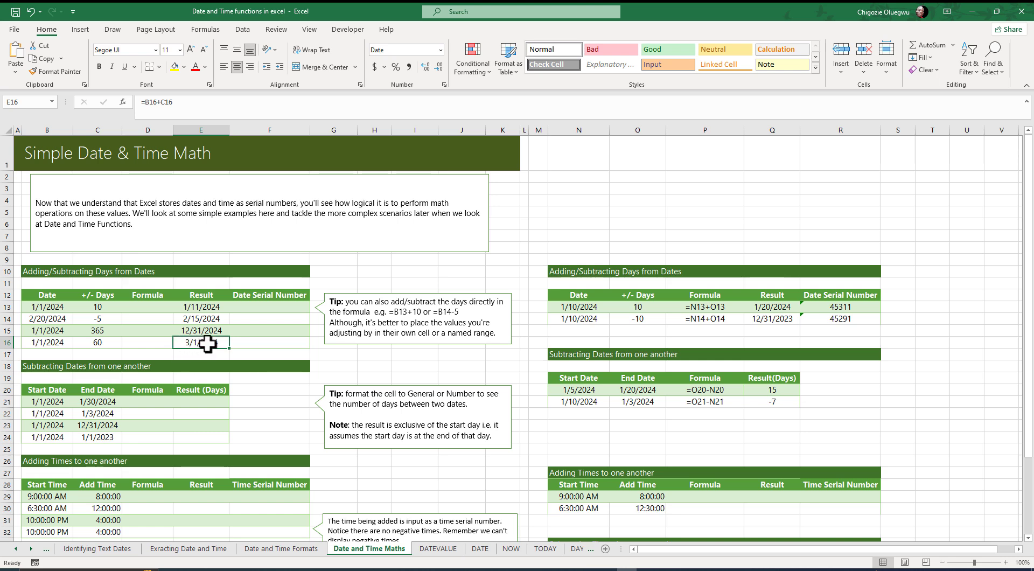
# Step: Enter =E13 in F13 under Date Serial Number and apply the General number format to the cell
pyautogui.click(260, 307)
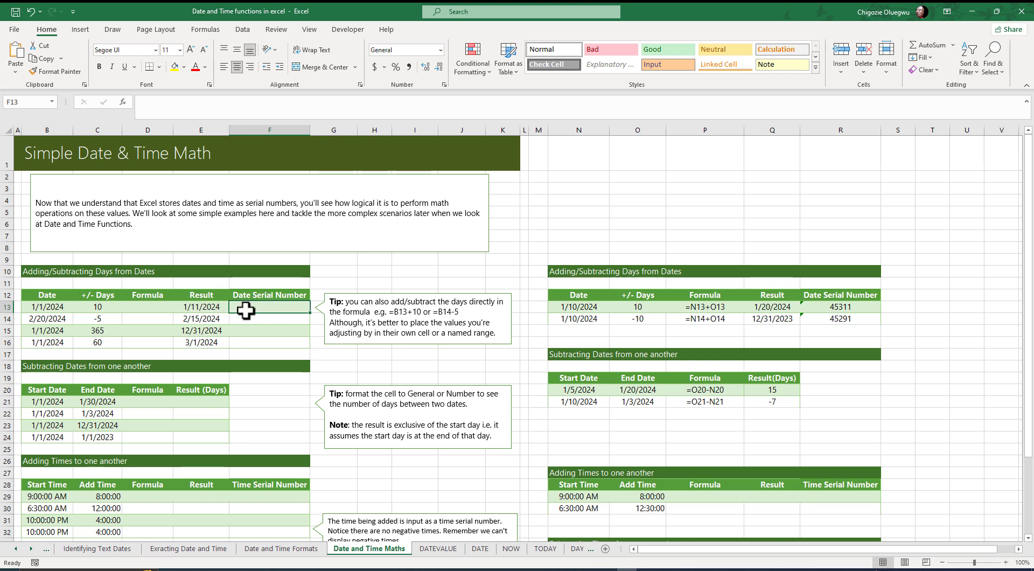
pyautogui.write('=')
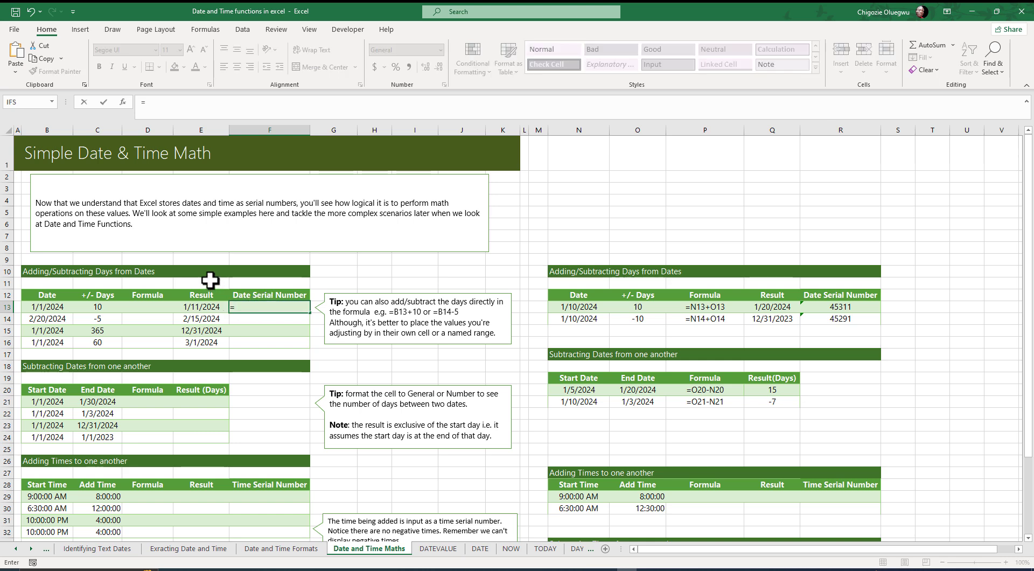
pyautogui.click(204, 308)
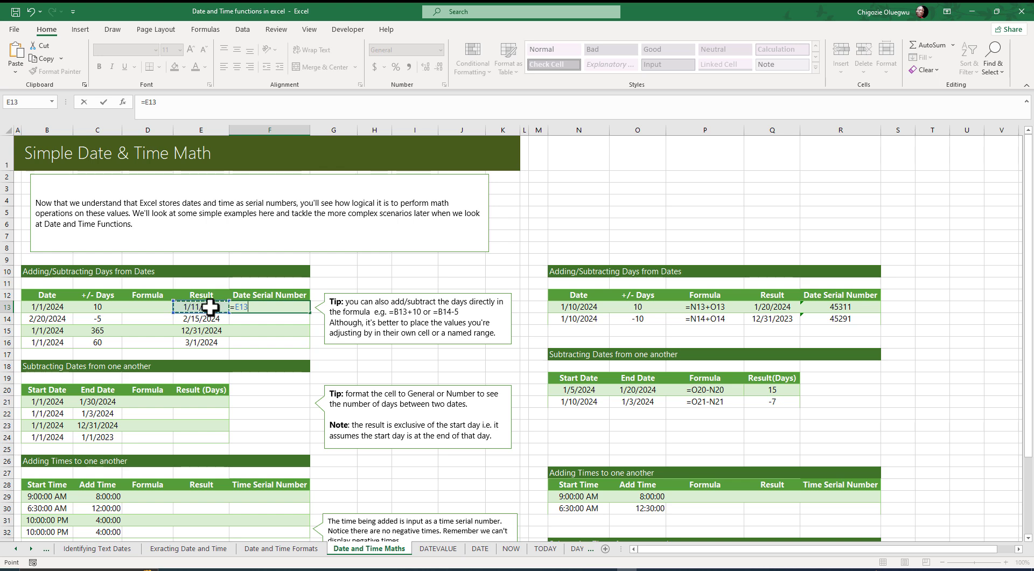
pyautogui.press('Return')
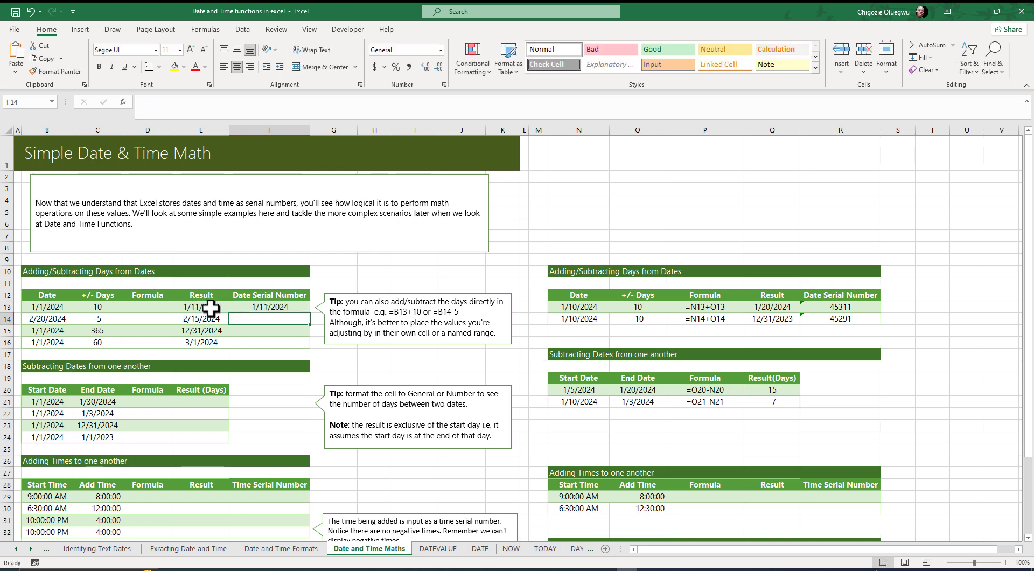
pyautogui.click(250, 307)
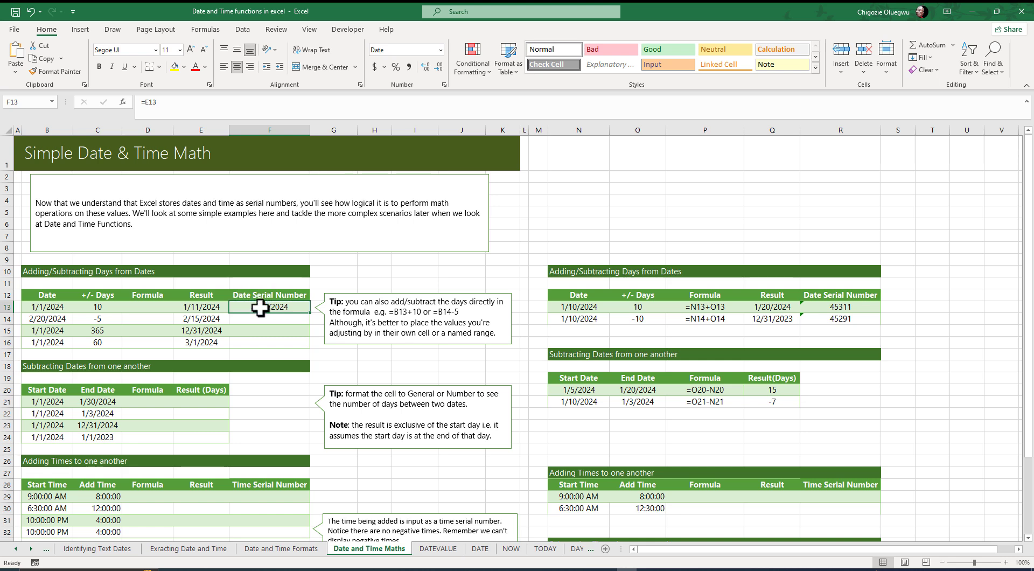
pyautogui.click(440, 51)
pyautogui.click(434, 78)
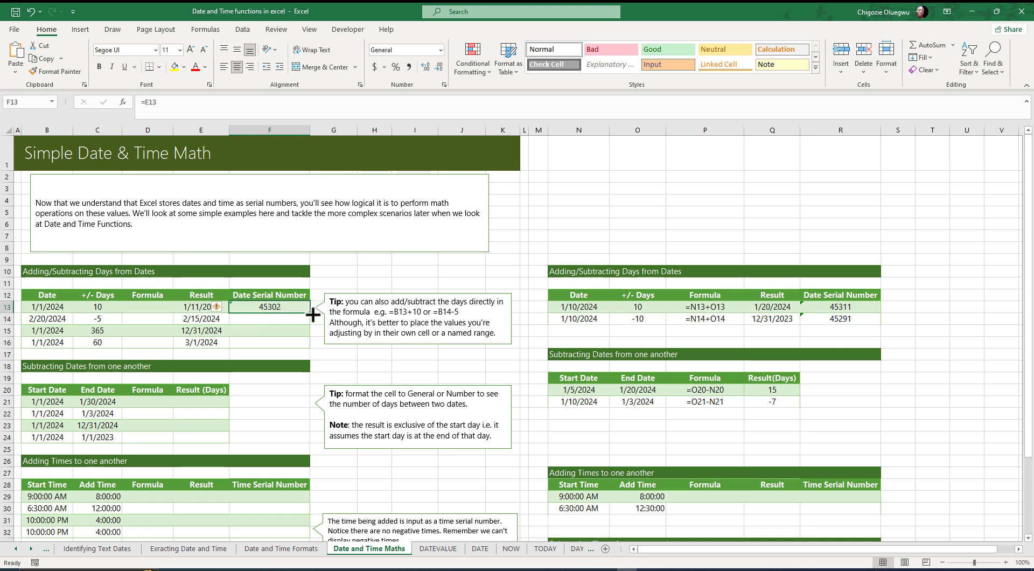
# Step: Fill the serial number formula from F13 down to F16 using the Fill Without Formatting option
pyautogui.moveTo(309, 312); pyautogui.dragTo(302, 346)
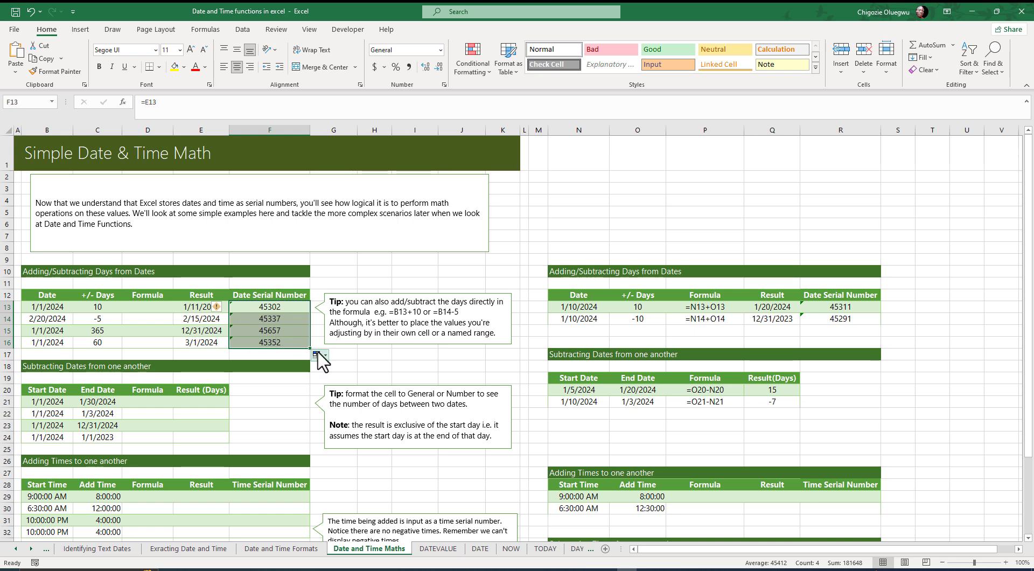
pyautogui.click(318, 354)
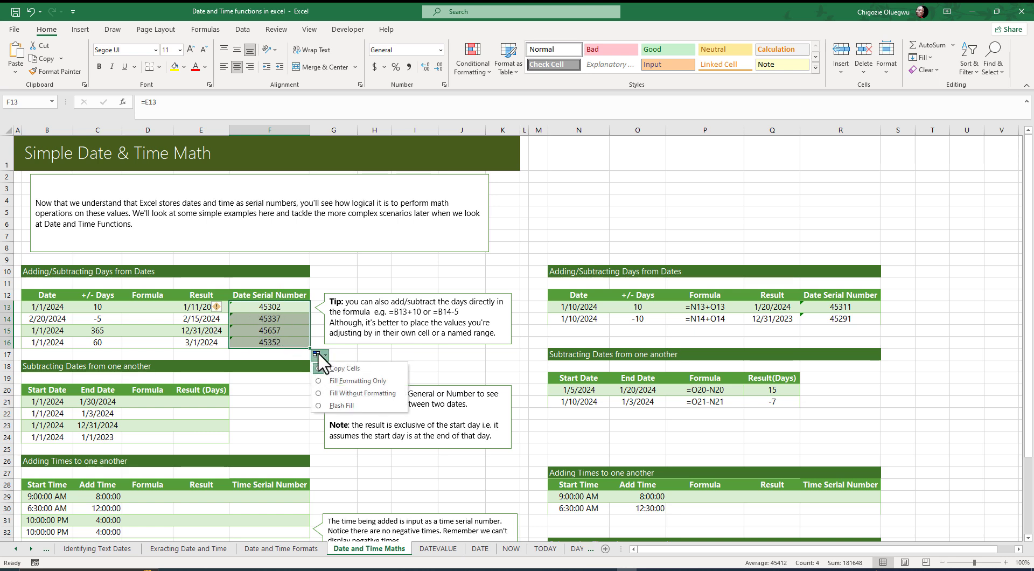
pyautogui.click(327, 393)
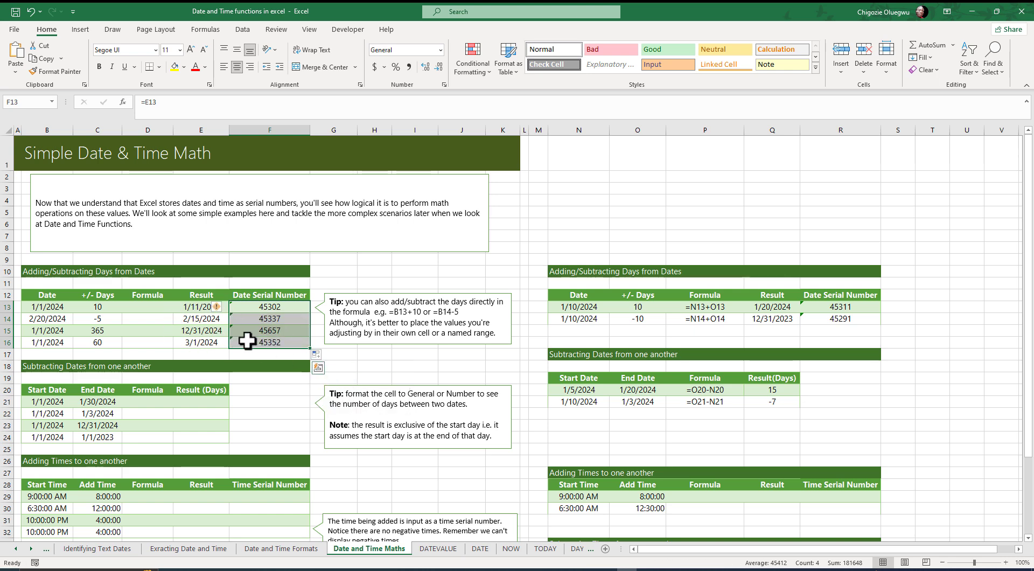
# Step: Enter =C21-B21 in E21 to calculate the days between the first start and end dates in the Subtracting Dates practice table
pyautogui.scroll(-1, 190, 331)
pyautogui.click(148, 354)
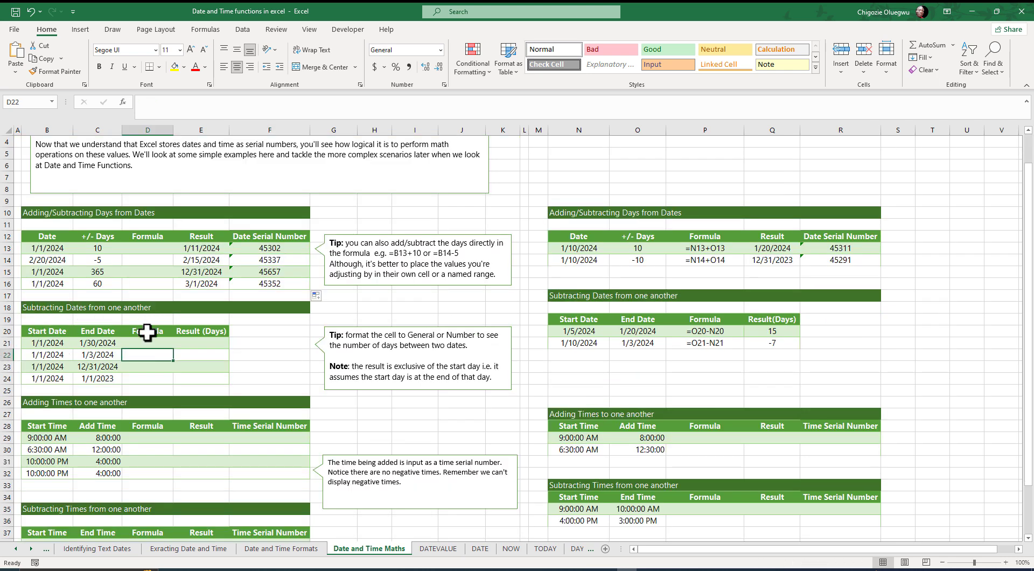
pyautogui.click(153, 367)
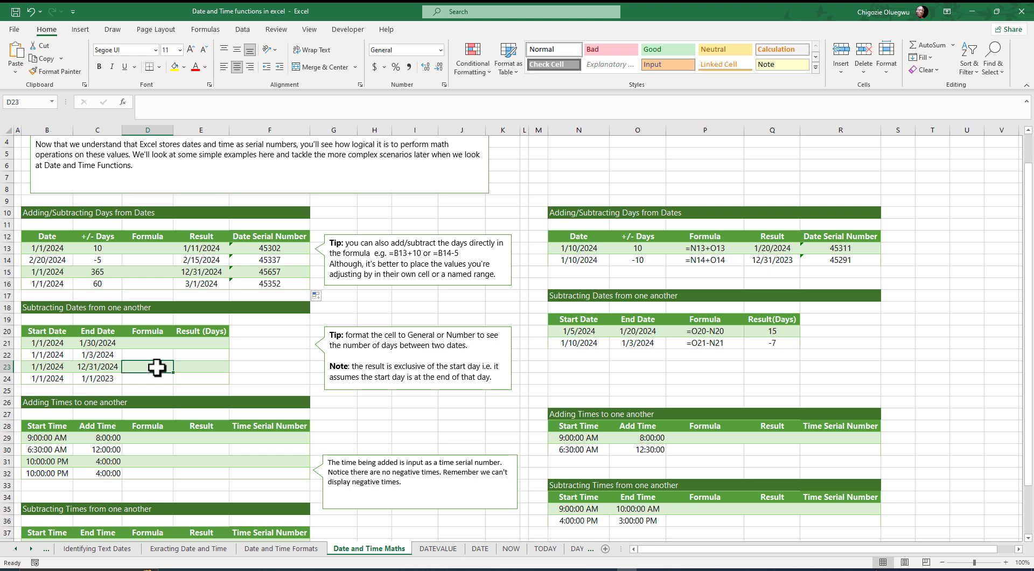
pyautogui.click(197, 342)
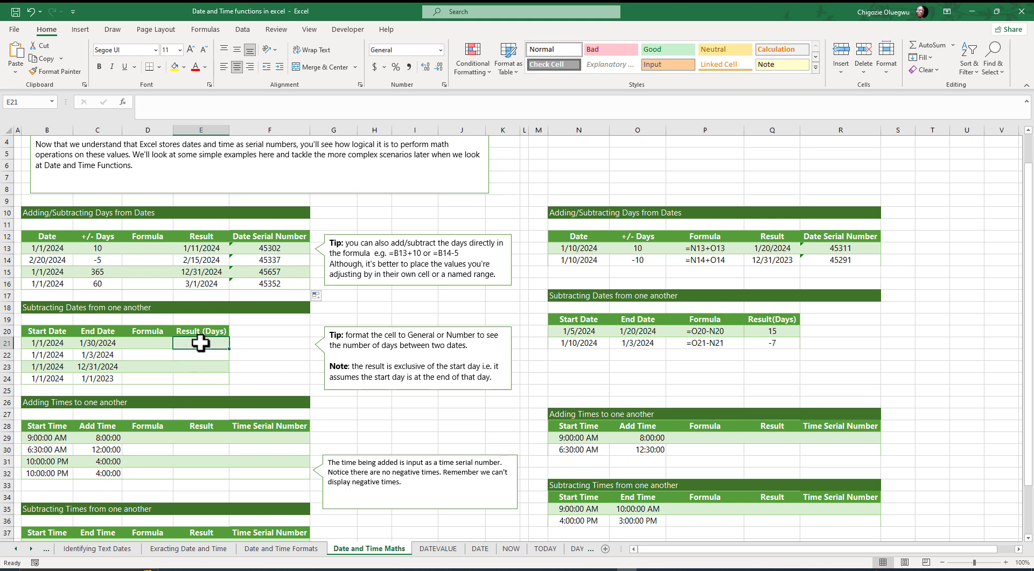
pyautogui.write('=')
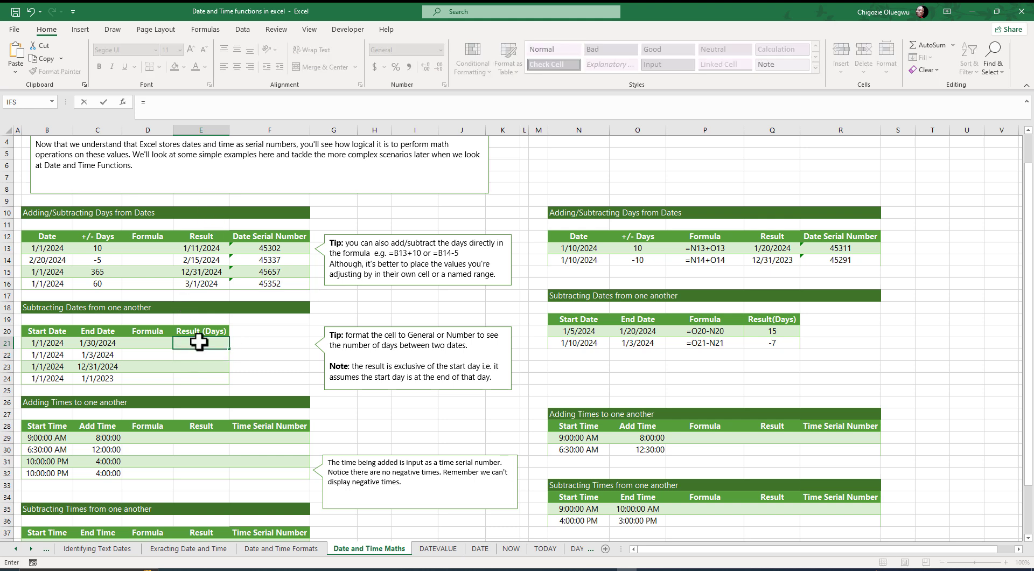
pyautogui.click(105, 343)
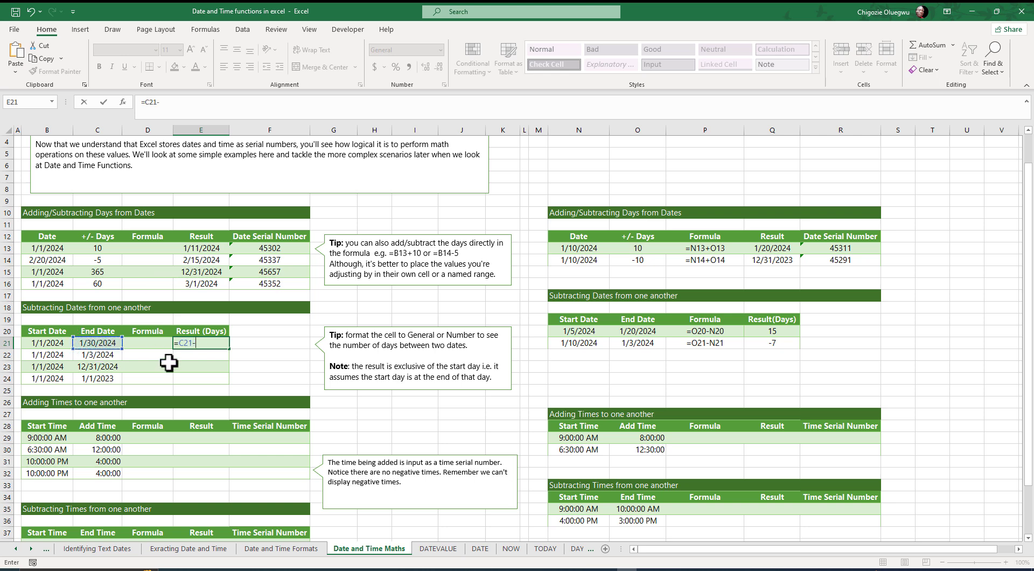
pyautogui.write('-')
pyautogui.click(40, 343)
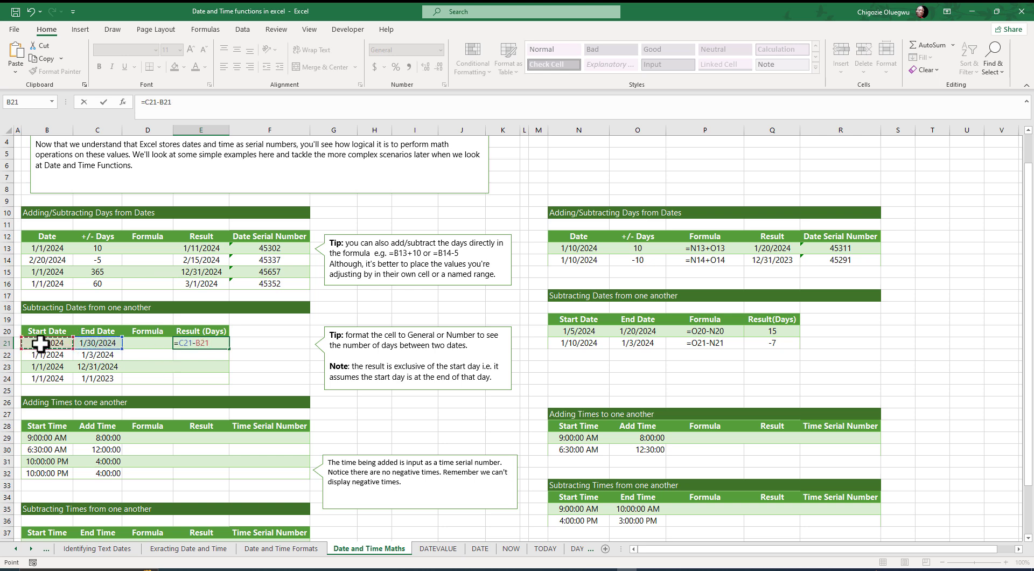
pyautogui.hotkey('ctrl', 'Return')
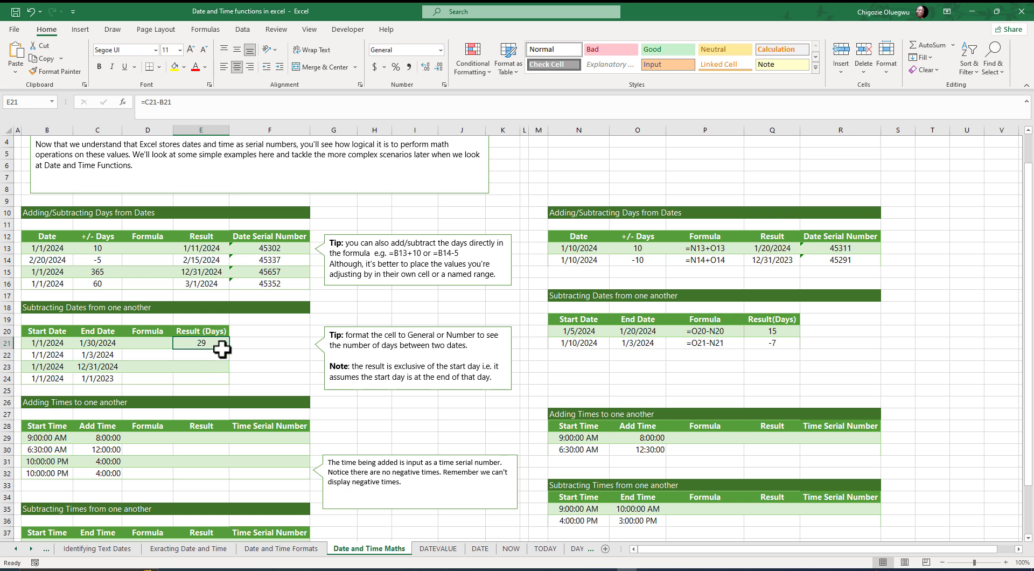
# Step: Fill the date subtraction formula from E21 down to E24 using the Fill Without Formatting option
pyautogui.moveTo(230, 350); pyautogui.dragTo(223, 386)
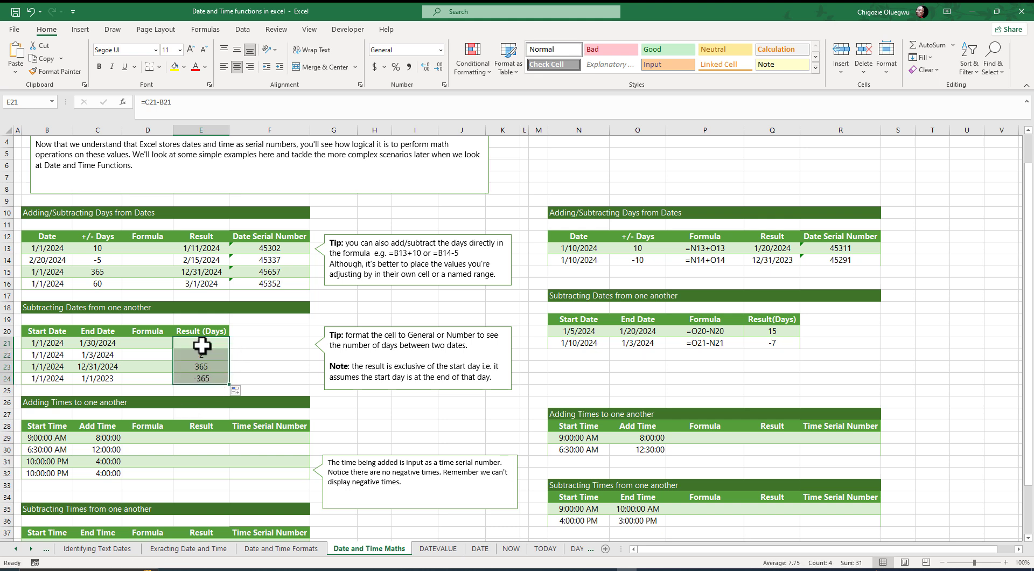
pyautogui.click(236, 391)
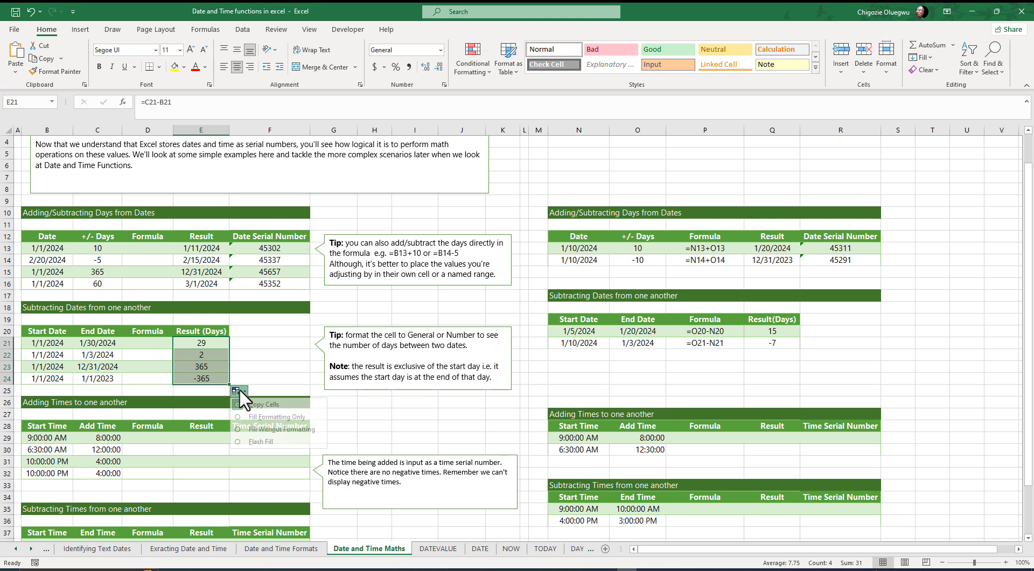
pyautogui.click(280, 429)
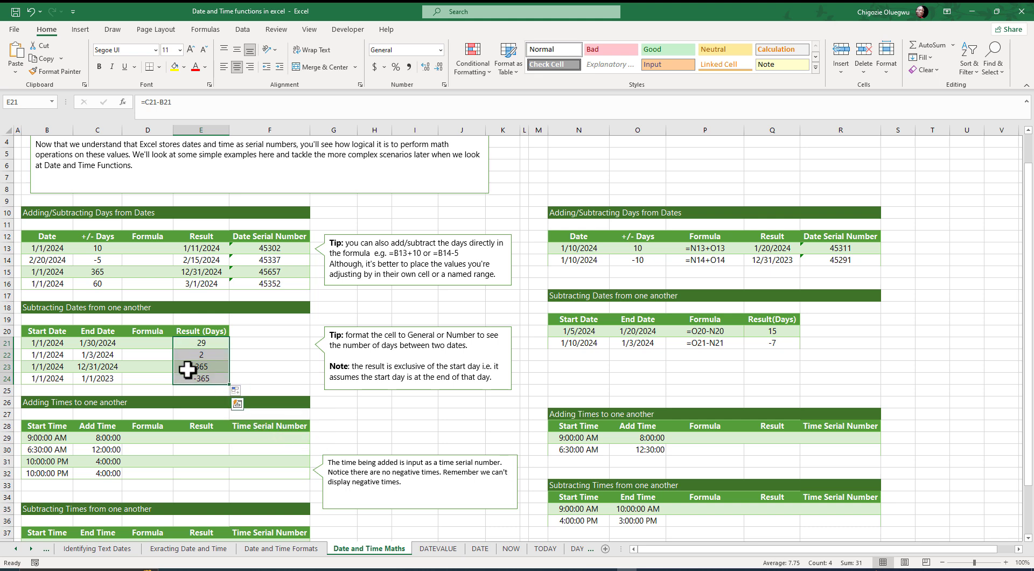
# Step: Compare the start and end dates in B22:C24 with the day differences in E22:E24, row by row
pyautogui.click(205, 377)
pyautogui.click(197, 367)
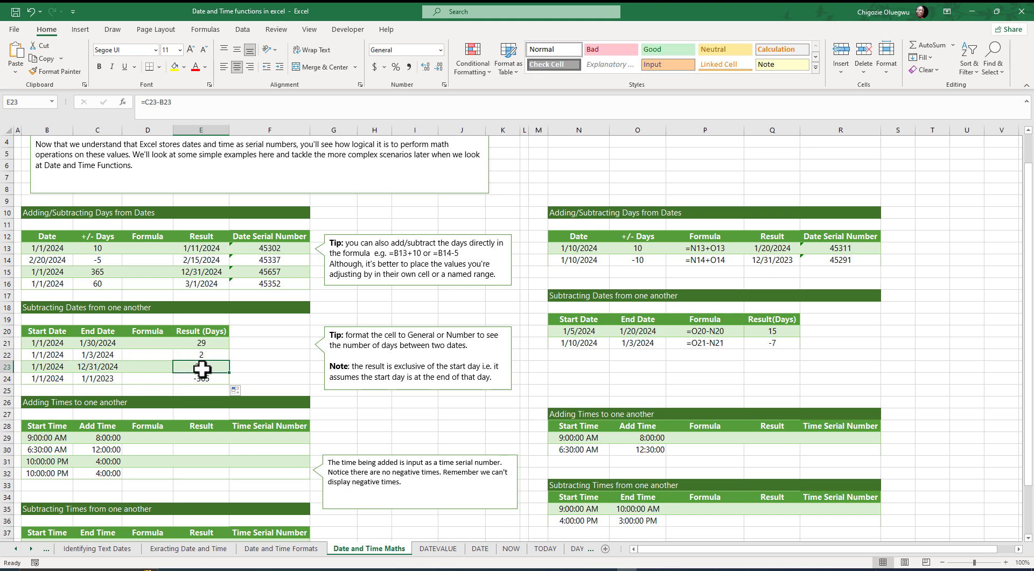
pyautogui.click(81, 355)
pyautogui.click(57, 355)
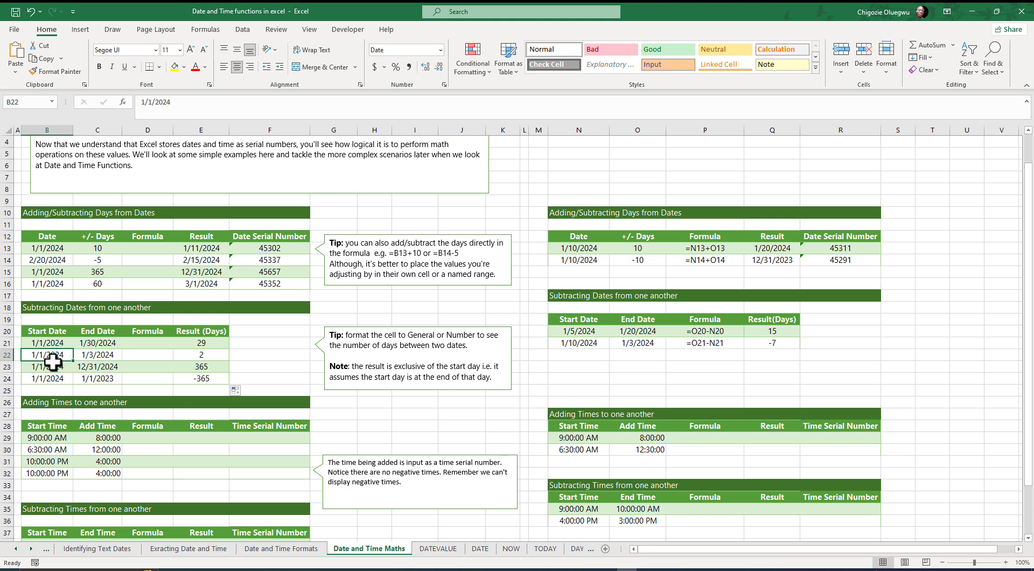
pyautogui.click(100, 357)
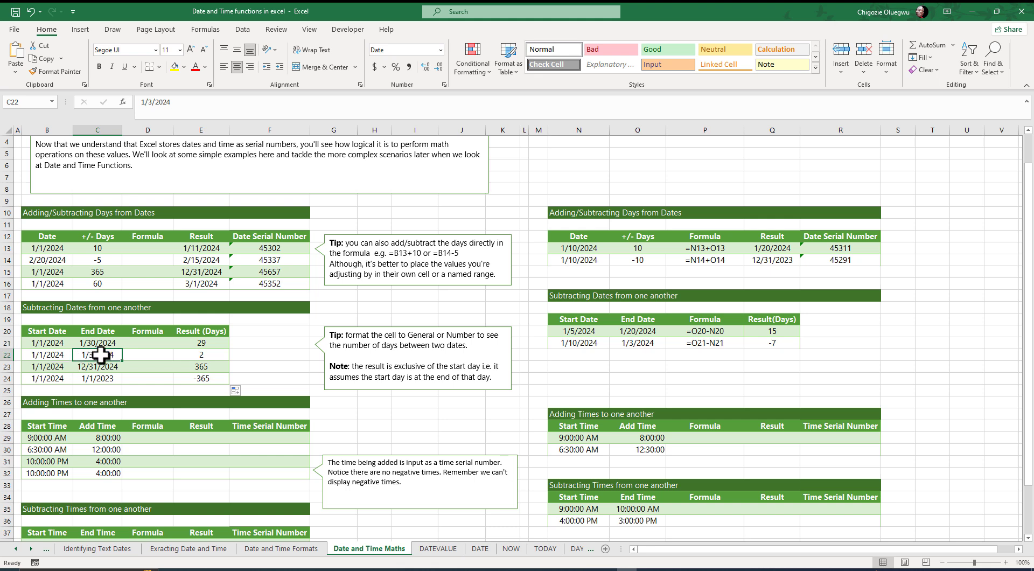
pyautogui.click(181, 354)
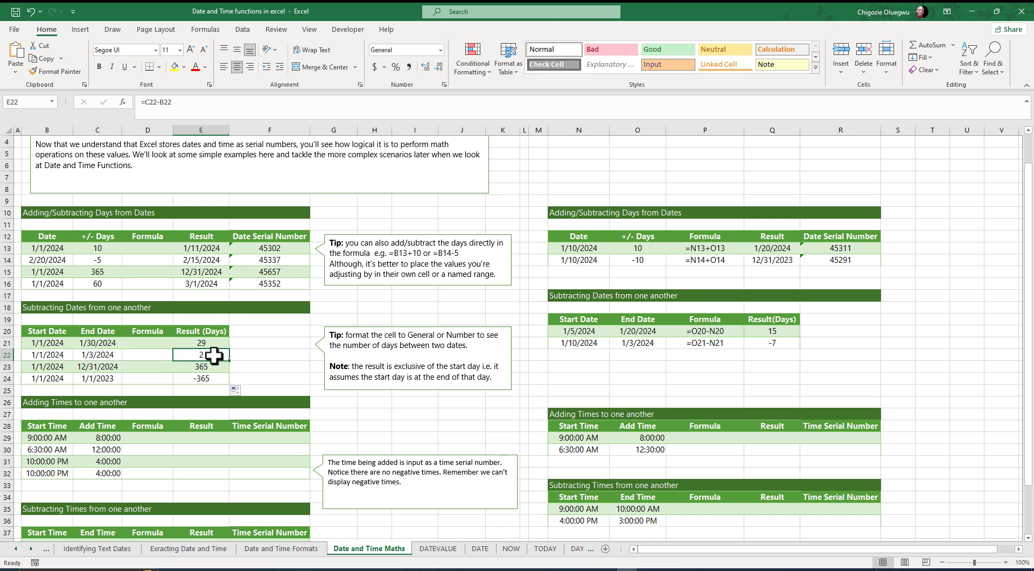
pyautogui.click(87, 366)
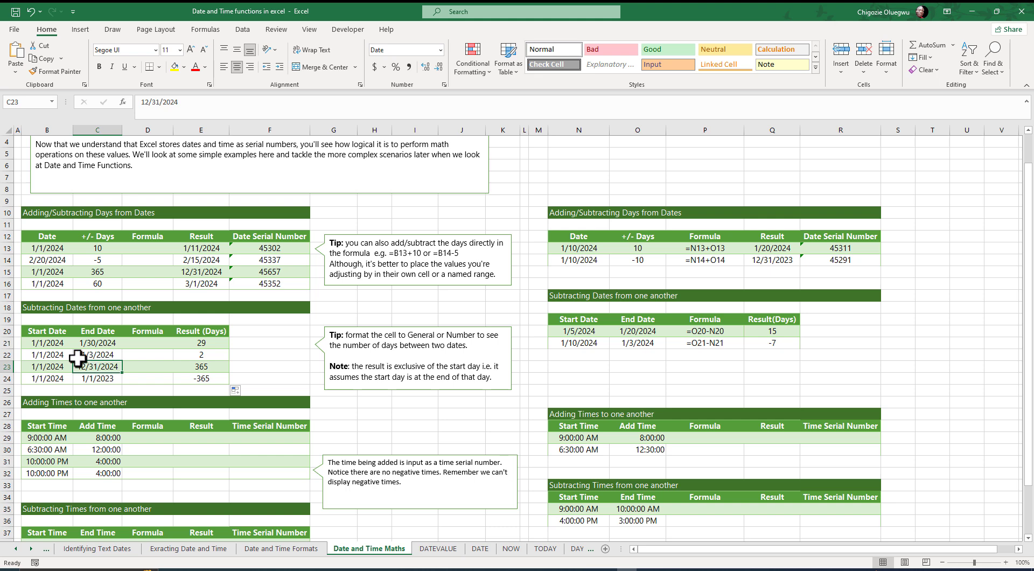
pyautogui.click(44, 368)
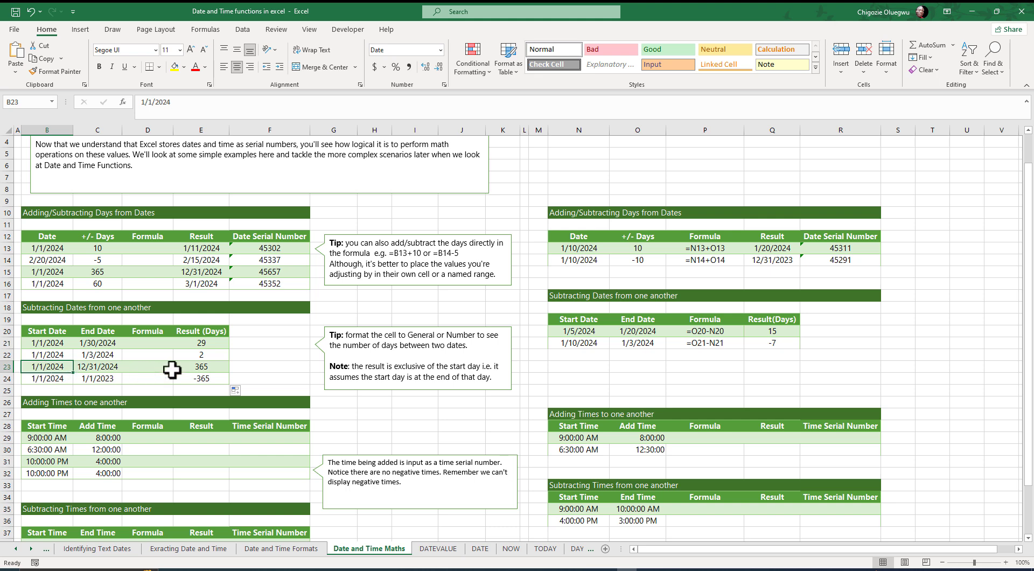
pyautogui.click(197, 369)
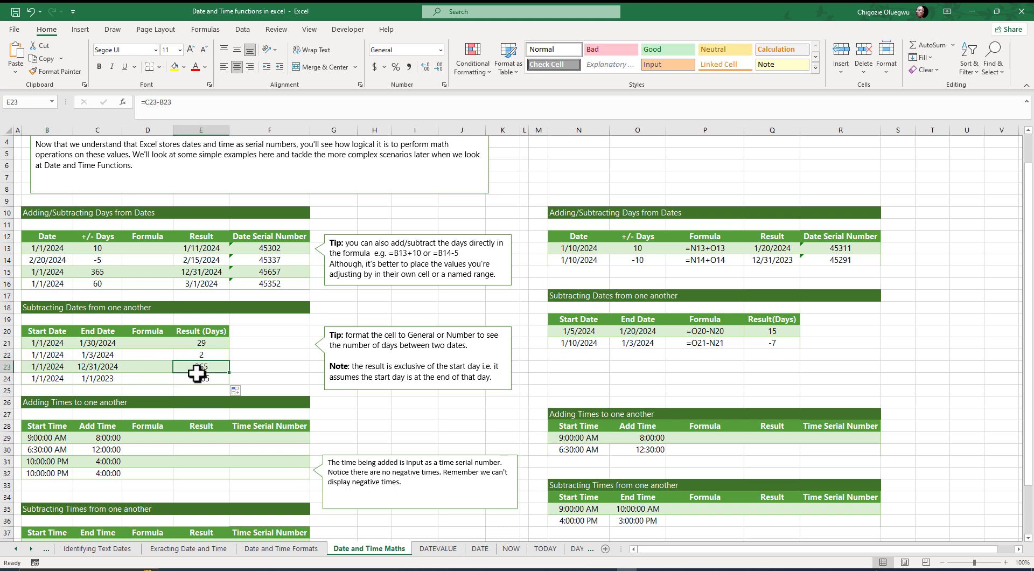
pyautogui.click(90, 370)
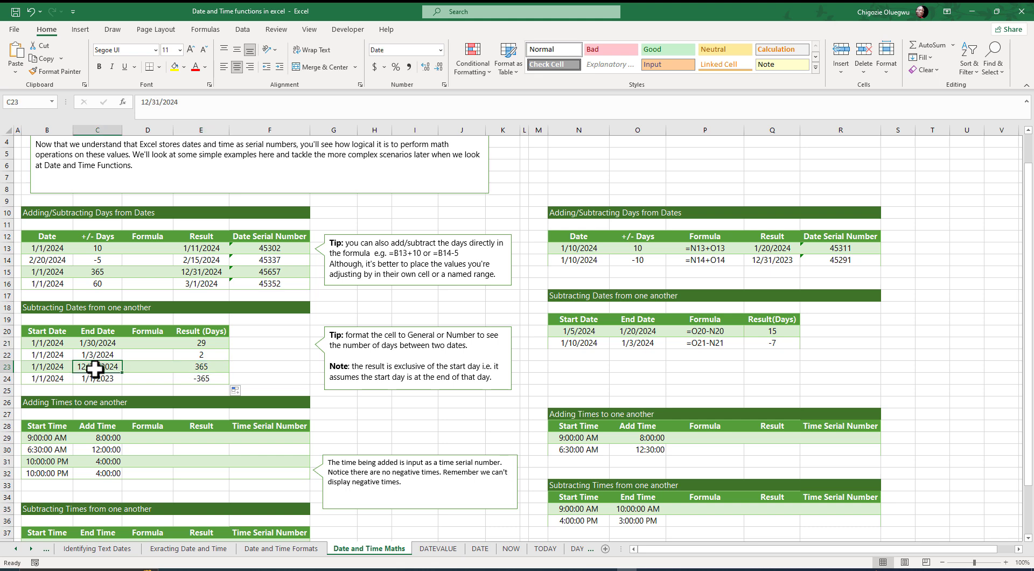
pyautogui.click(180, 370)
pyautogui.click(94, 370)
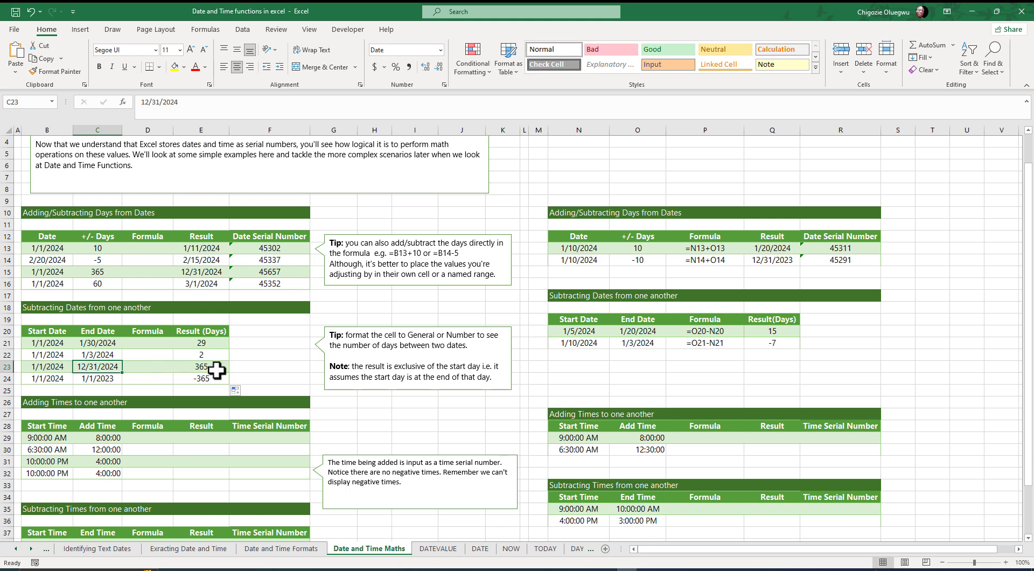
pyautogui.click(194, 367)
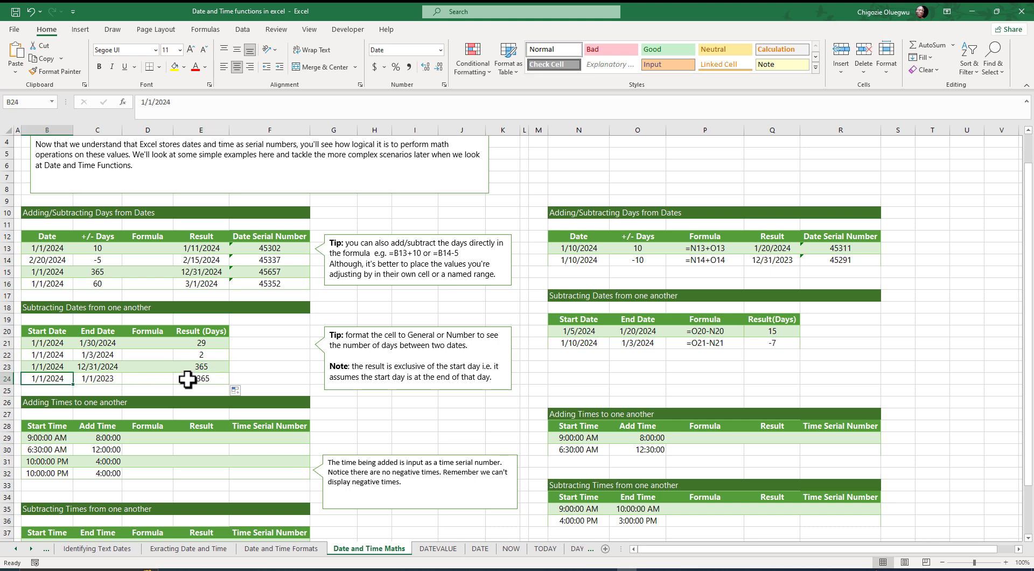
pyautogui.click(195, 377)
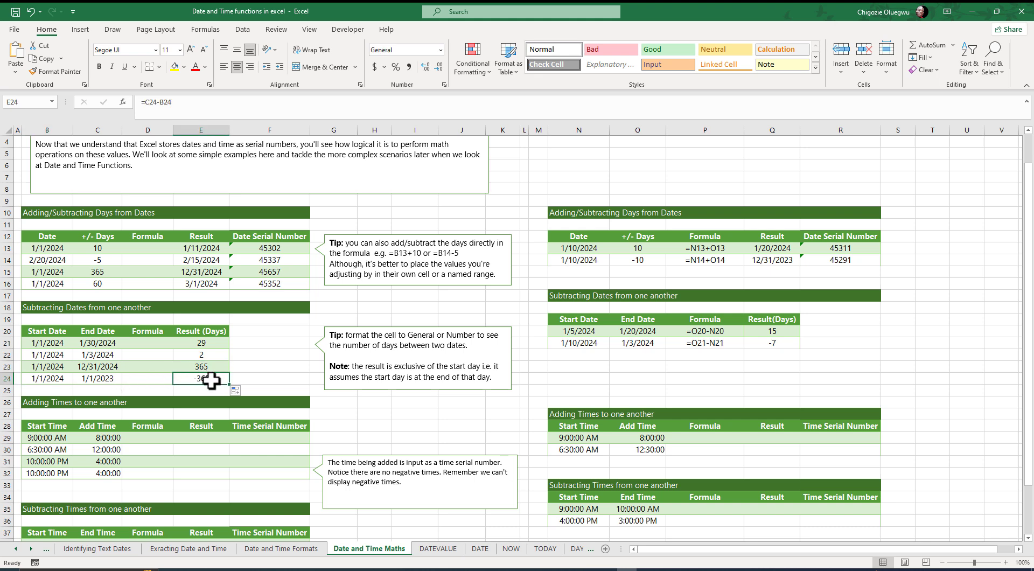
pyautogui.click(54, 381)
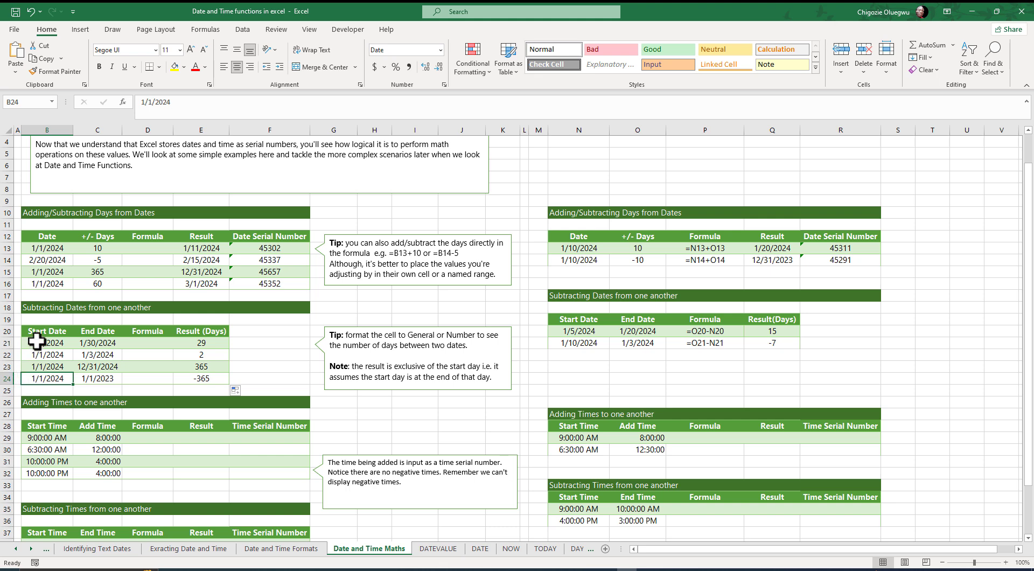
# Step: Check the start date in B24 and the end date in C24 against the day difference formula in E24
pyautogui.click(99, 380)
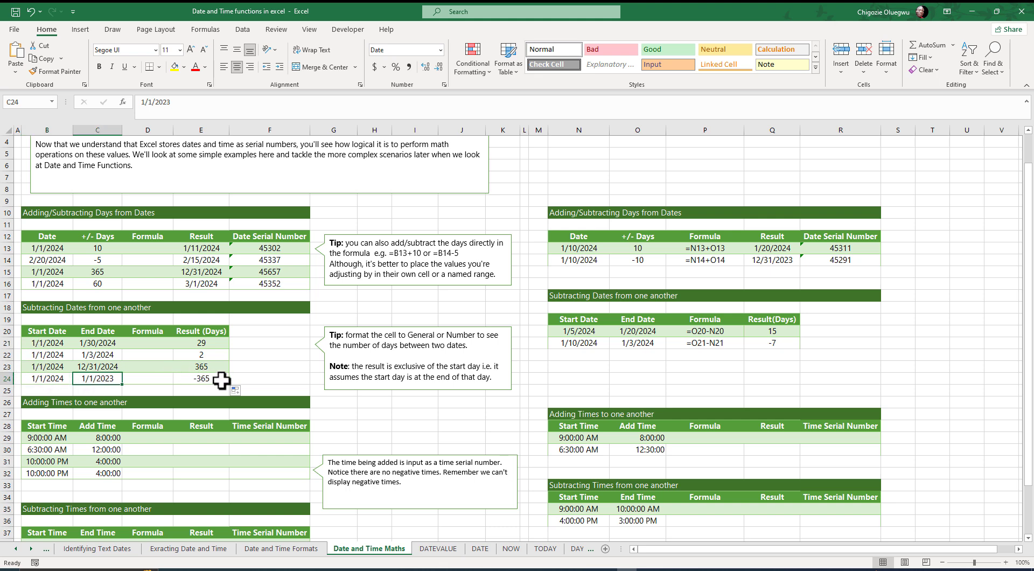
pyautogui.click(44, 381)
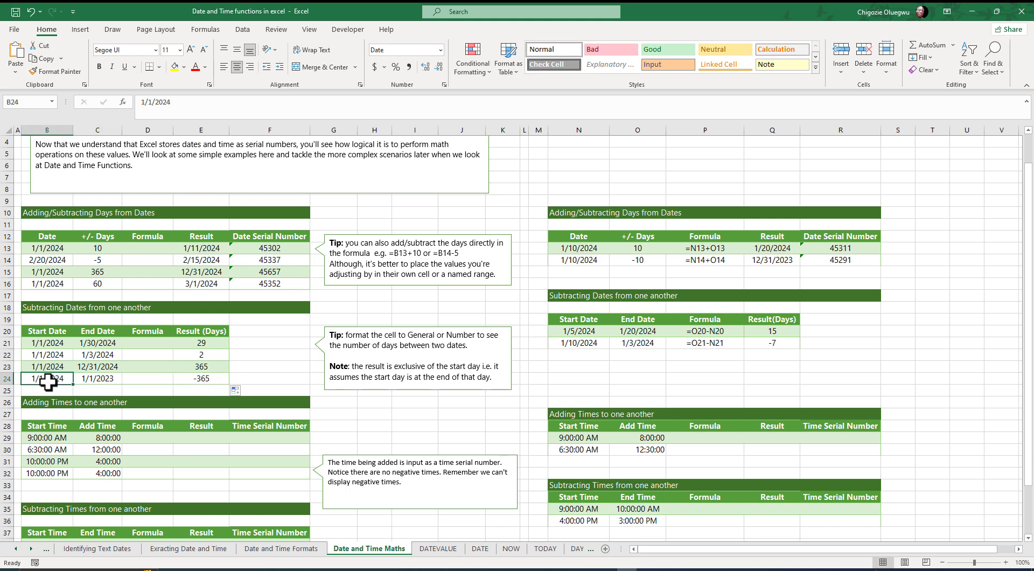
pyautogui.click(92, 381)
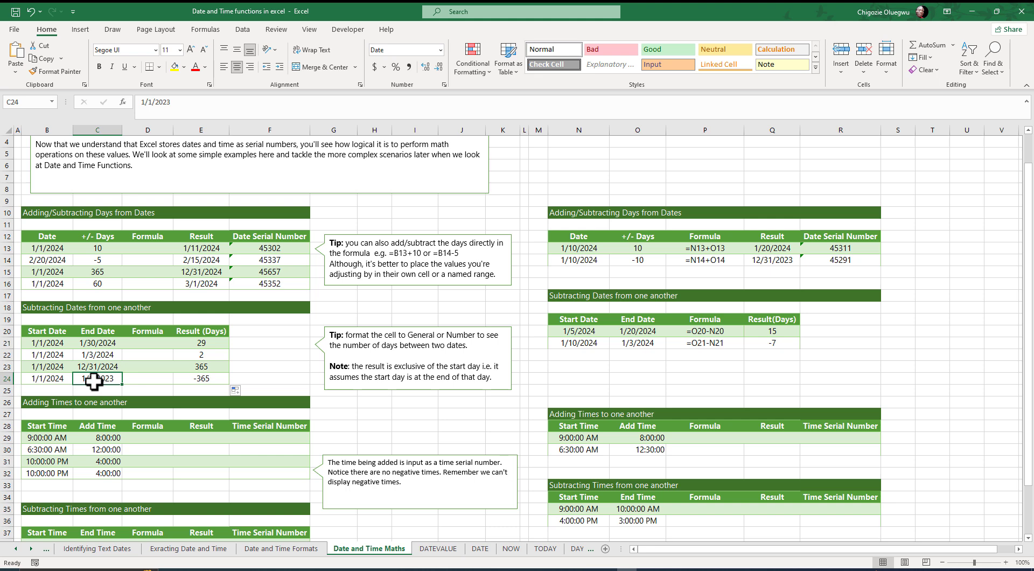
pyautogui.click(188, 378)
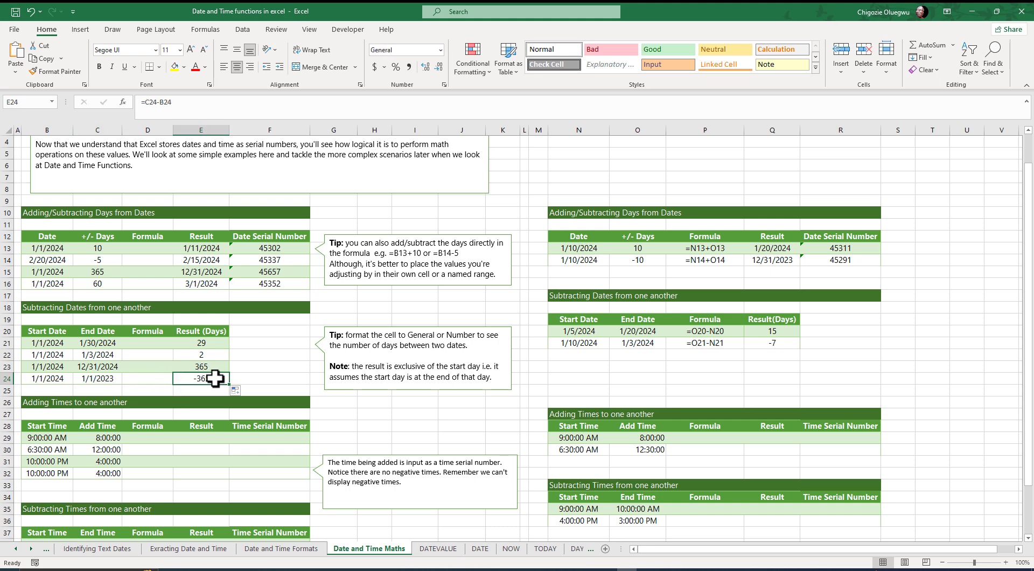
# Step: Enter =FORMULATEXT(E21) in D21 to show the first date subtraction formula as text in the Subtracting Dates practice table
pyautogui.click(147, 344)
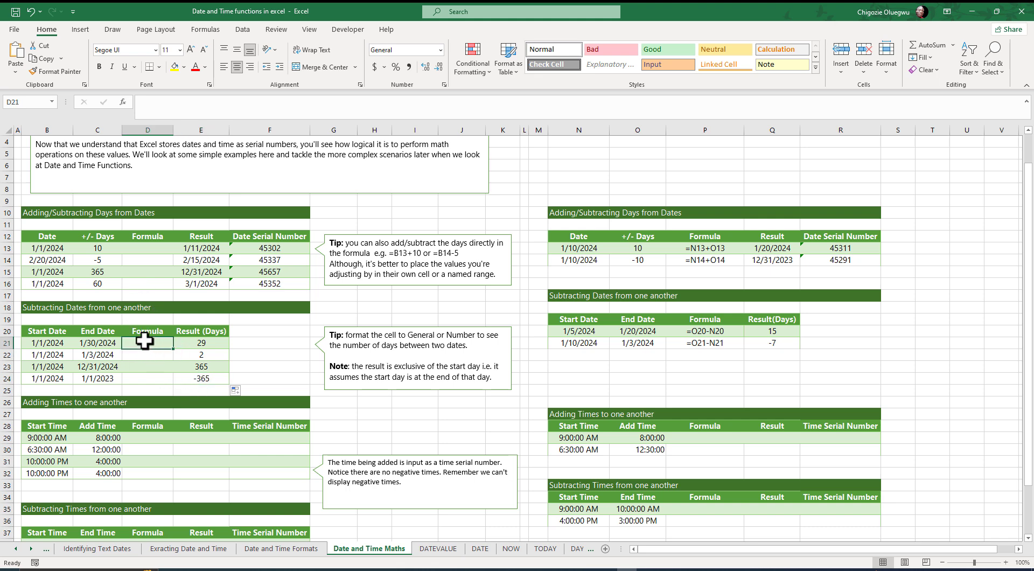
pyautogui.write('=')
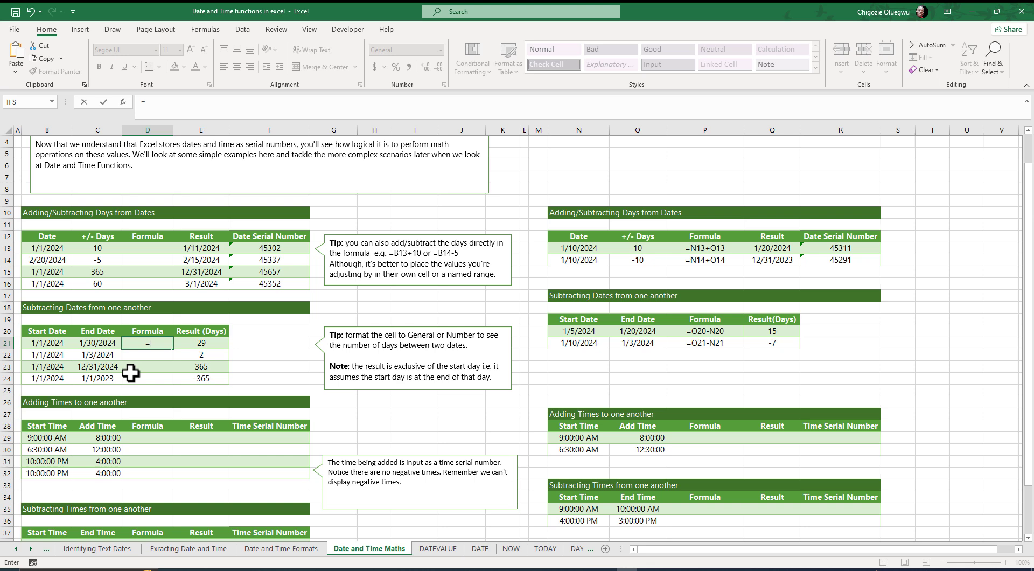
pyautogui.write('FORMULATEXT(')
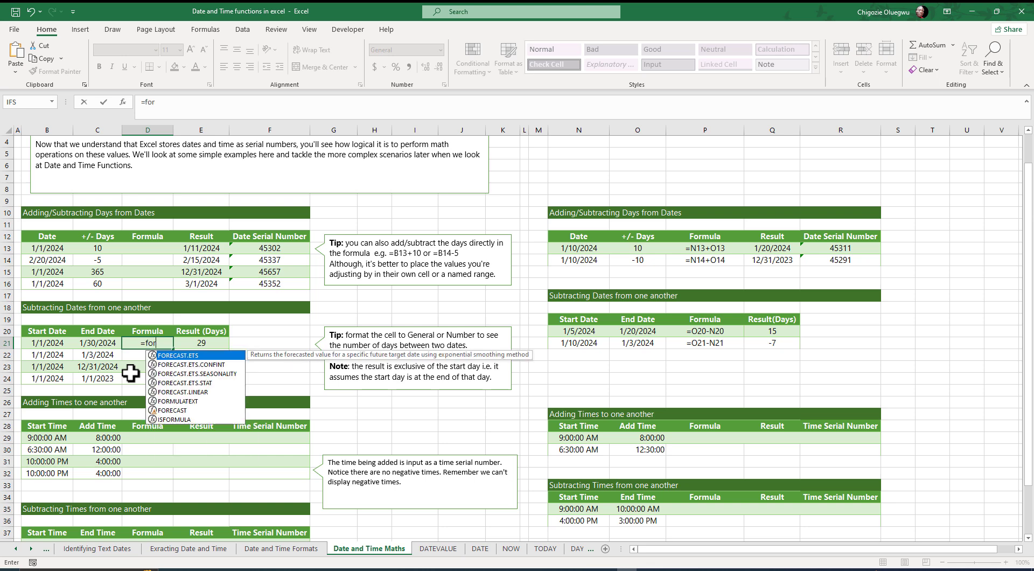
pyautogui.click(222, 343)
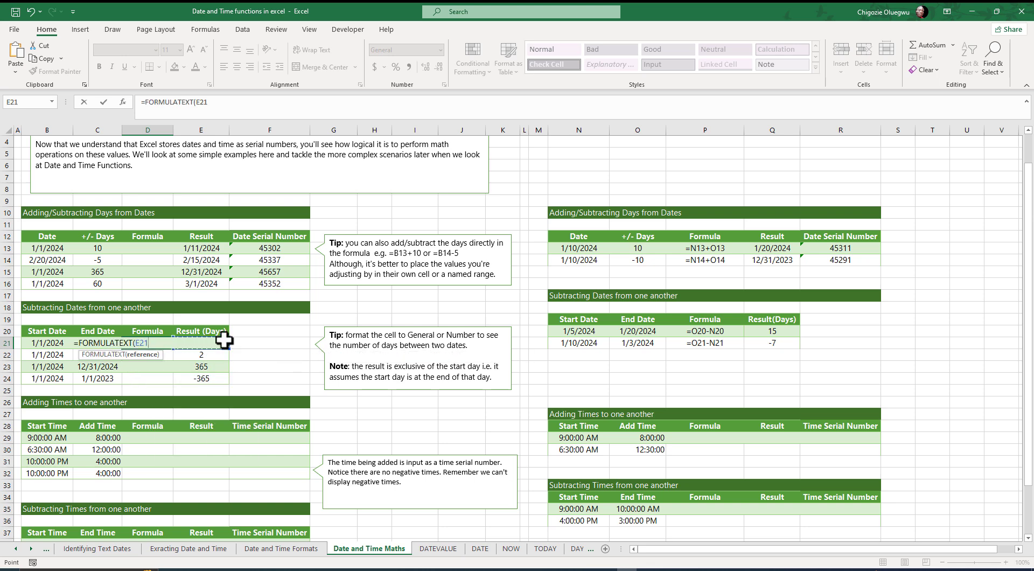
pyautogui.write(')')
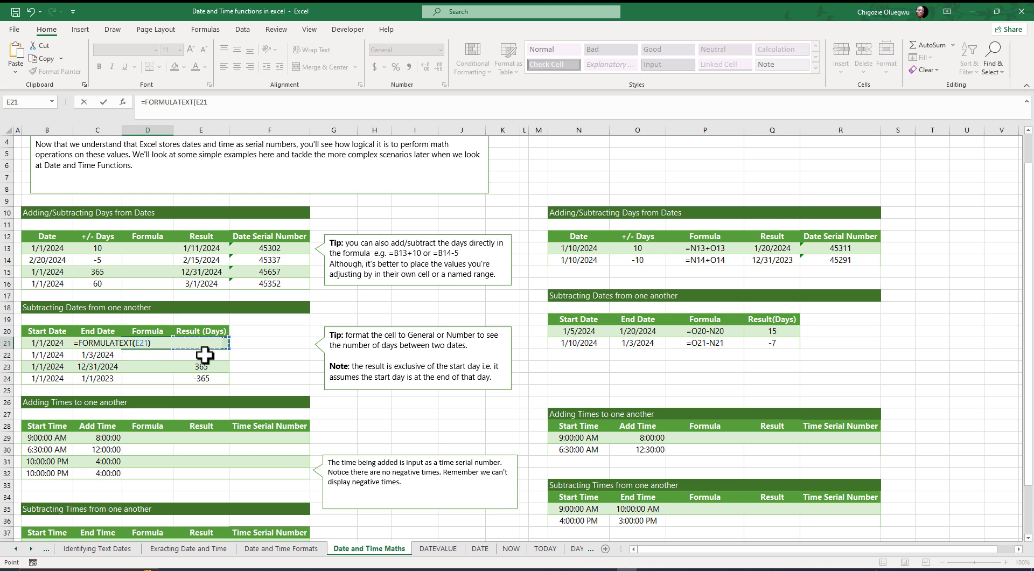
pyautogui.press('Return')
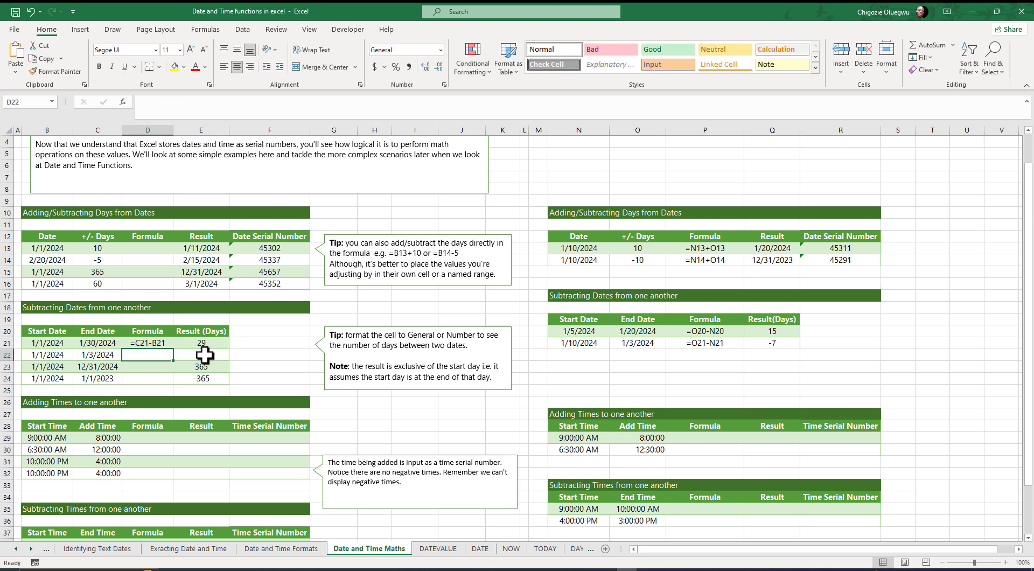
# Step: Fill the FORMULATEXT formula from D21 down to D24 using the Fill Without Formatting option
pyautogui.click(147, 345)
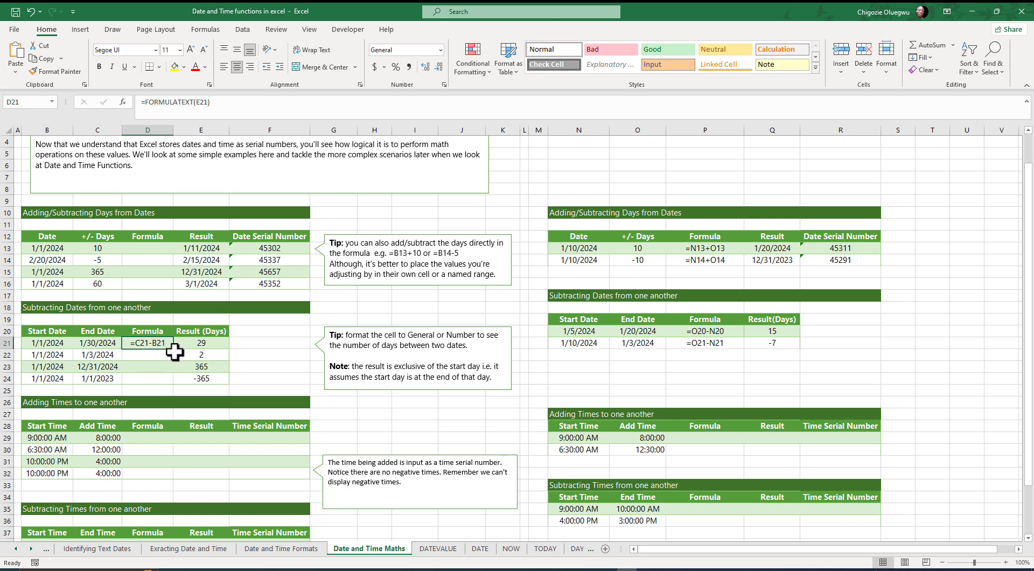
pyautogui.moveTo(173, 349); pyautogui.dragTo(162, 383)
pyautogui.click(183, 390)
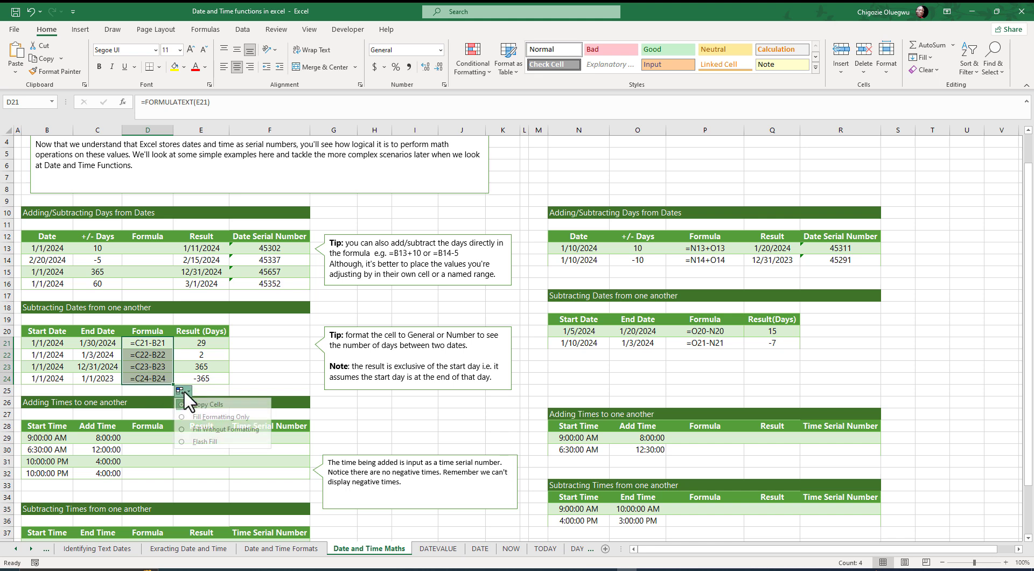
pyautogui.click(218, 431)
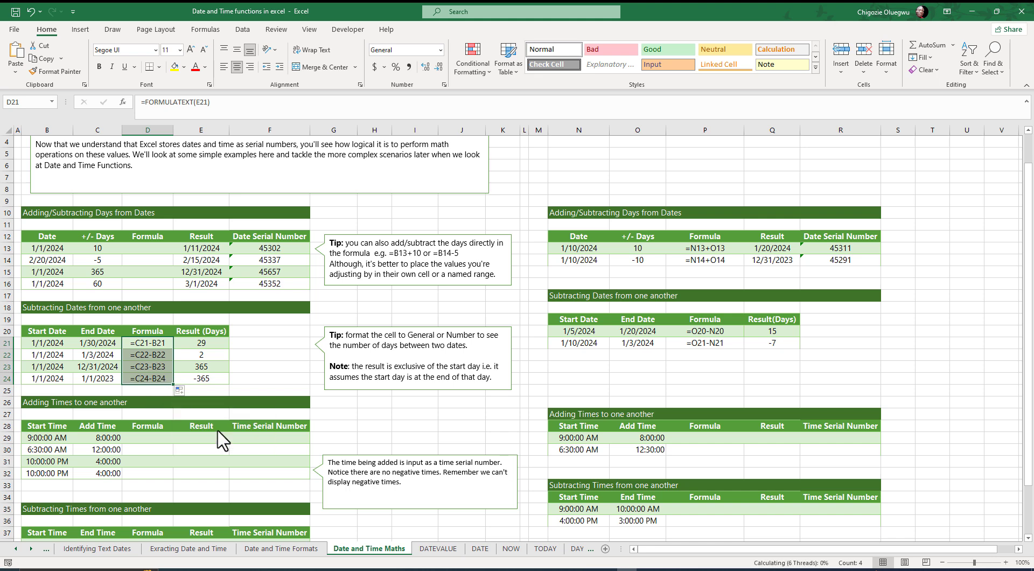
pyautogui.click(155, 376)
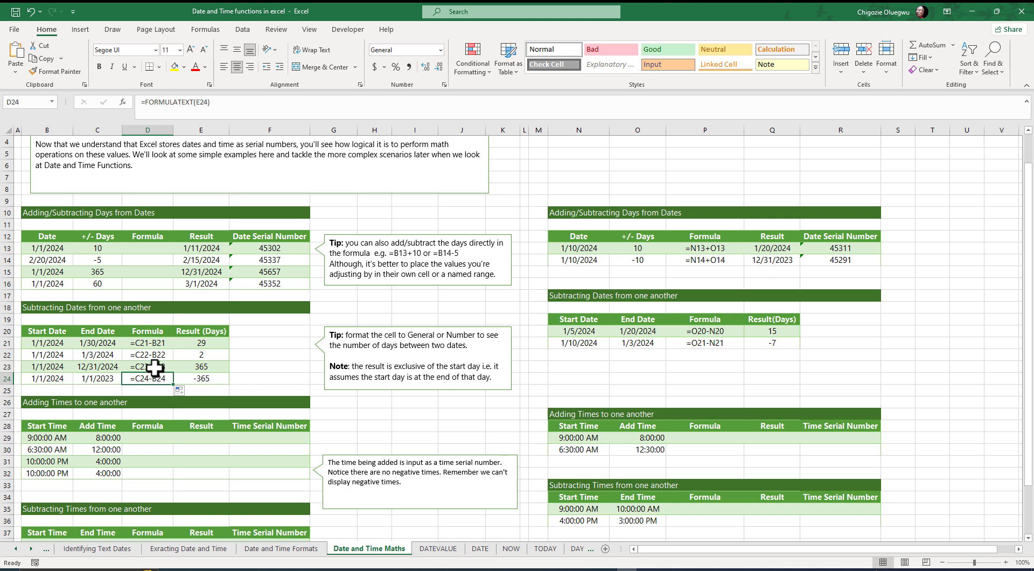
# Step: Enter =FORMULATEXT(E13) in D13 to show the first result's formula as text in the Adding/Subtracting Days practice table
pyautogui.click(154, 248)
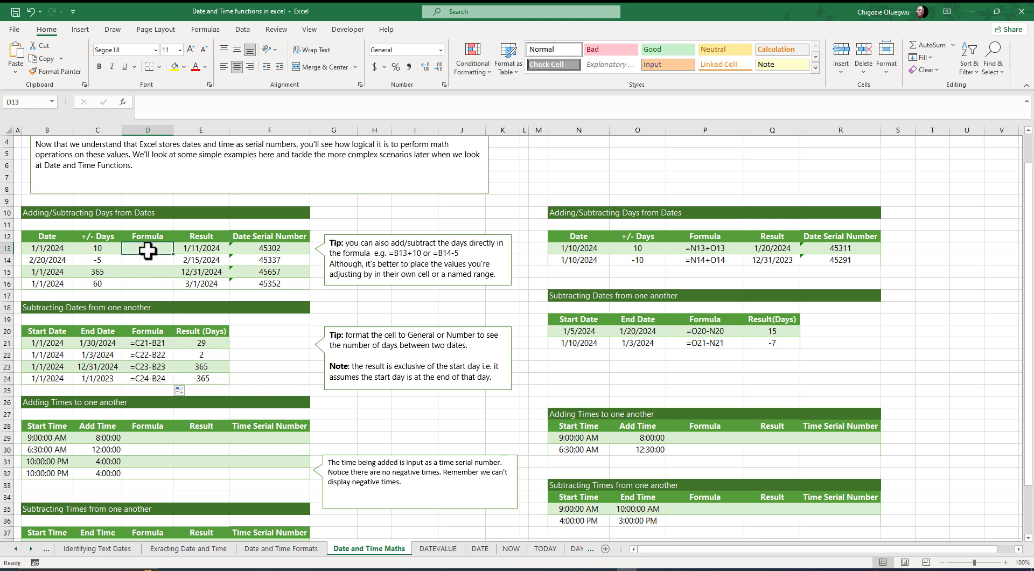
pyautogui.write('=fou')
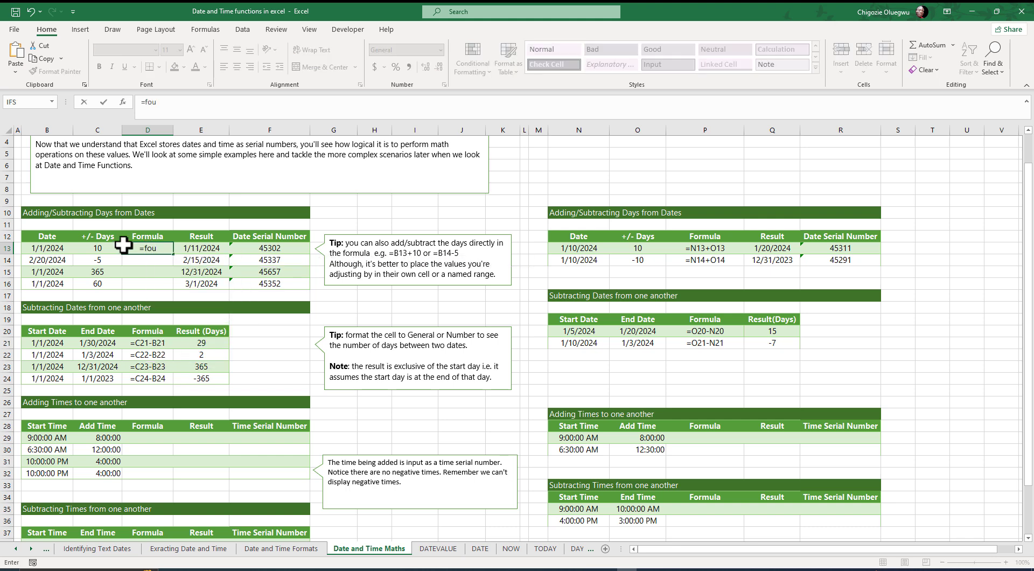
pyautogui.press('Tab')
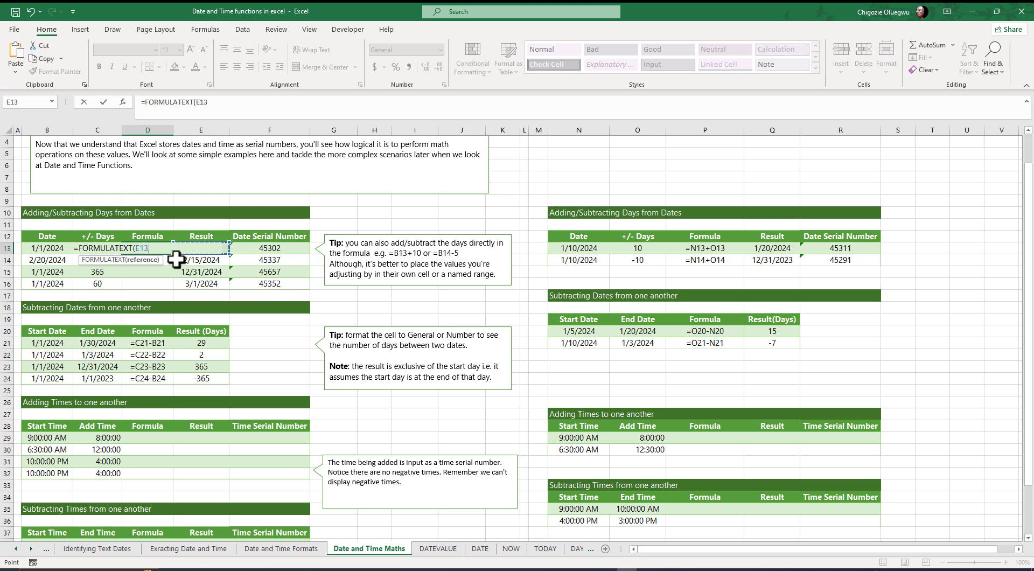
pyautogui.write(')')
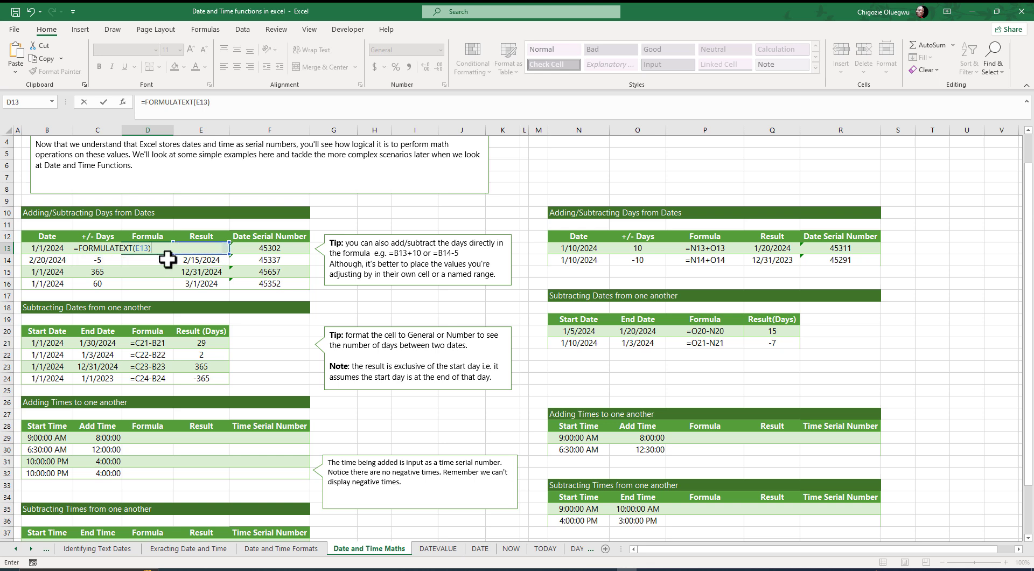
pyautogui.press('Return')
# Step: Fill the FORMULATEXT formula from D13 down to D16 using the Fill Without Formatting option
pyautogui.click(144, 248)
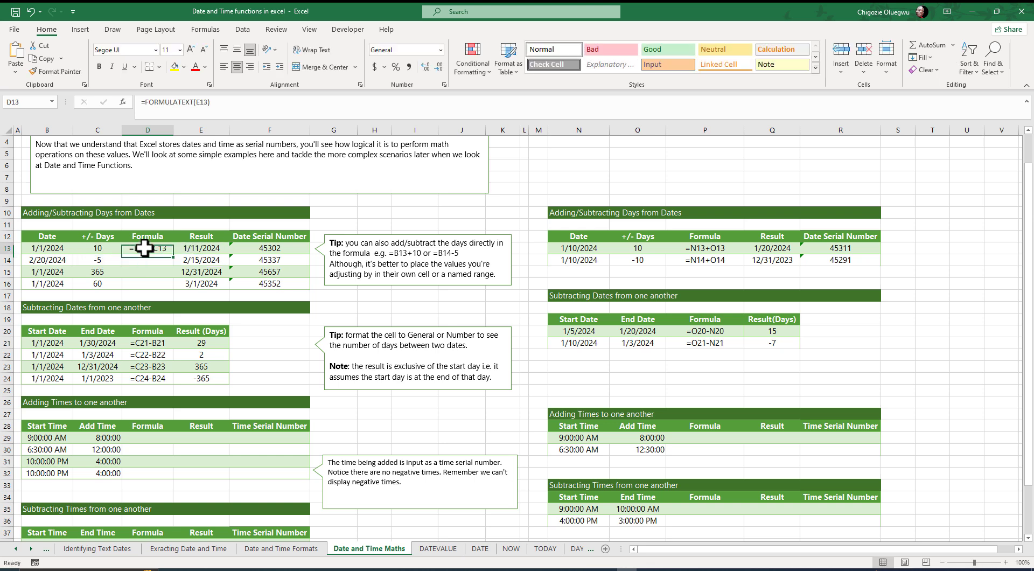
pyautogui.moveTo(173, 255); pyautogui.dragTo(164, 288)
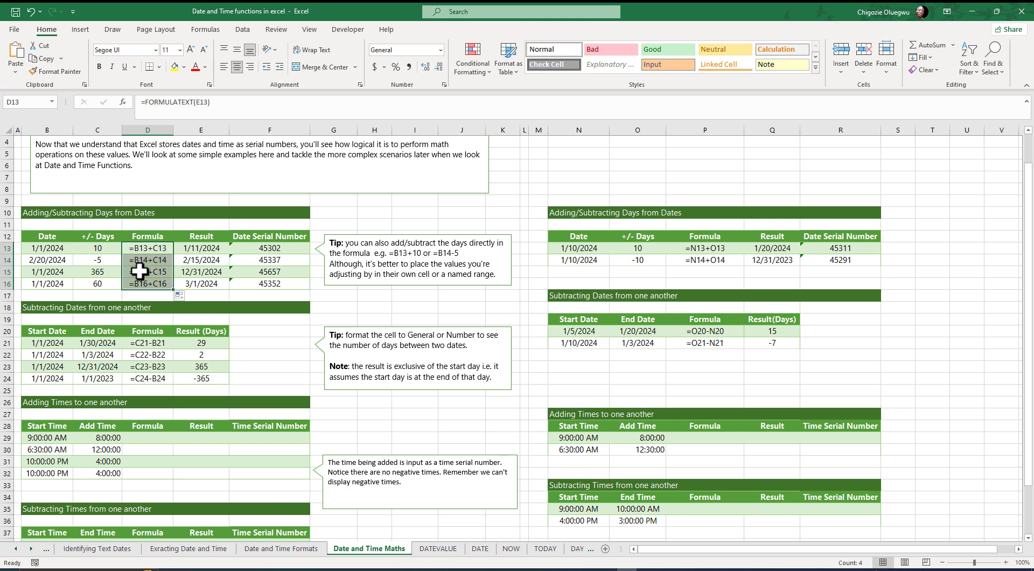
pyautogui.click(181, 295)
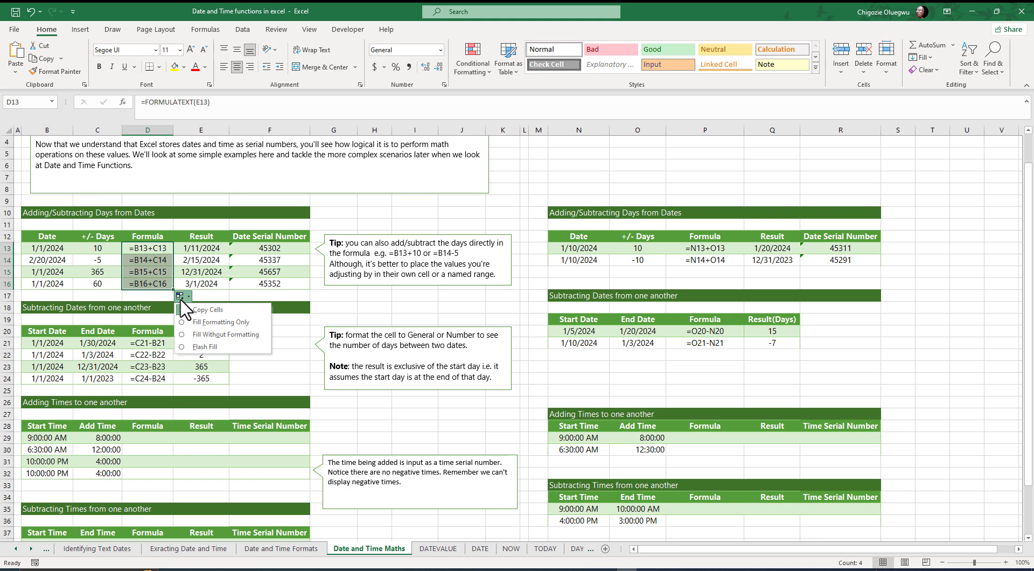
pyautogui.click(218, 334)
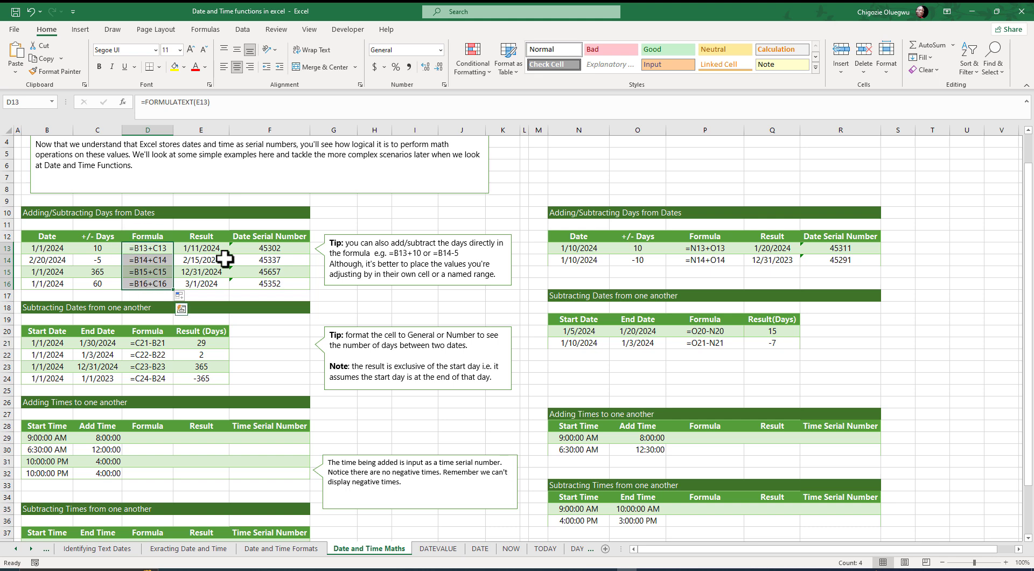
pyautogui.click(205, 292)
pyautogui.press('Right')
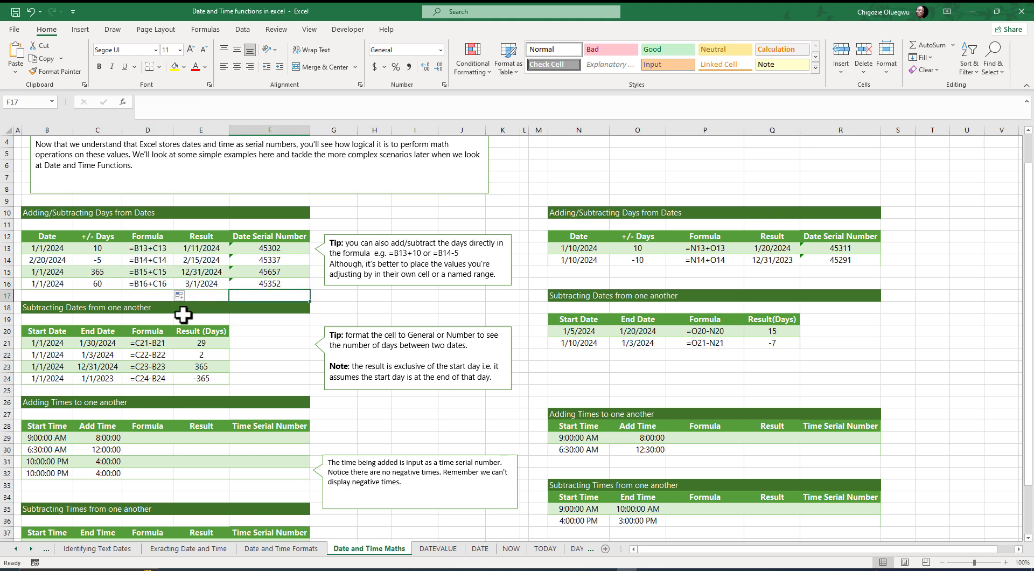